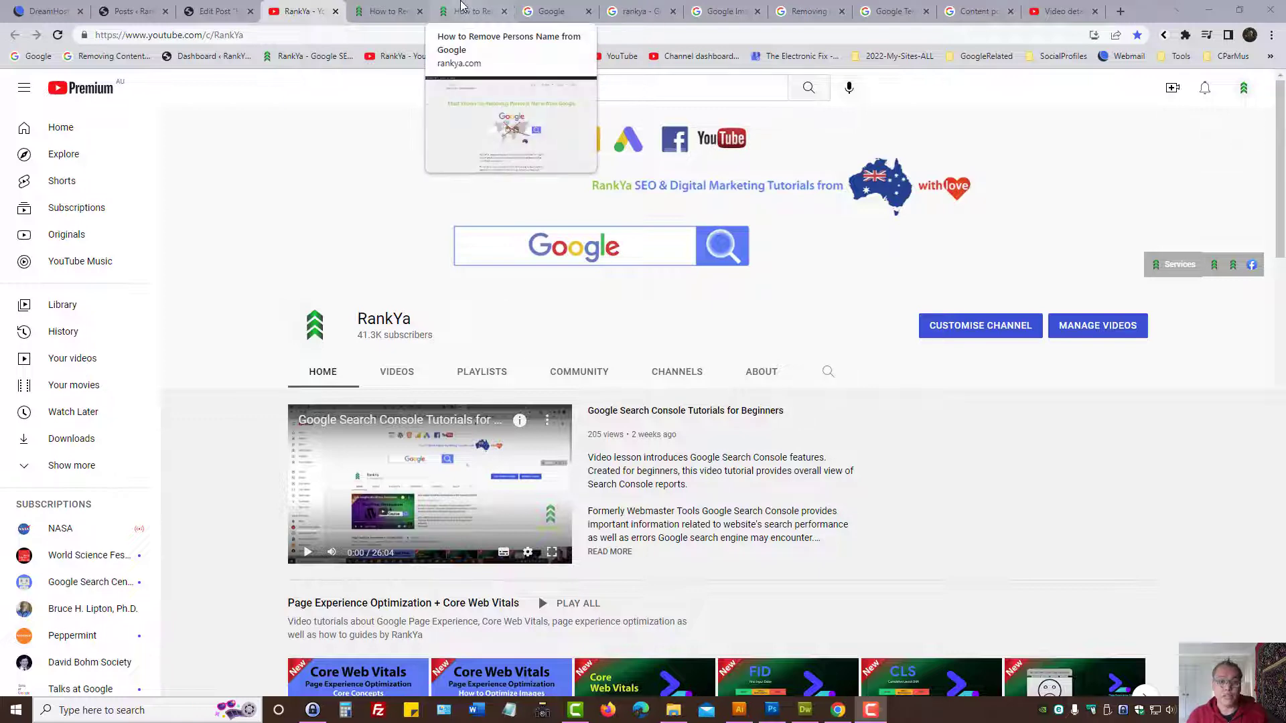
# Step: View the RankYa personal-name removal article, highlighting 'Must Knows' in its title, then go to Google
pyautogui.click(460, 7)
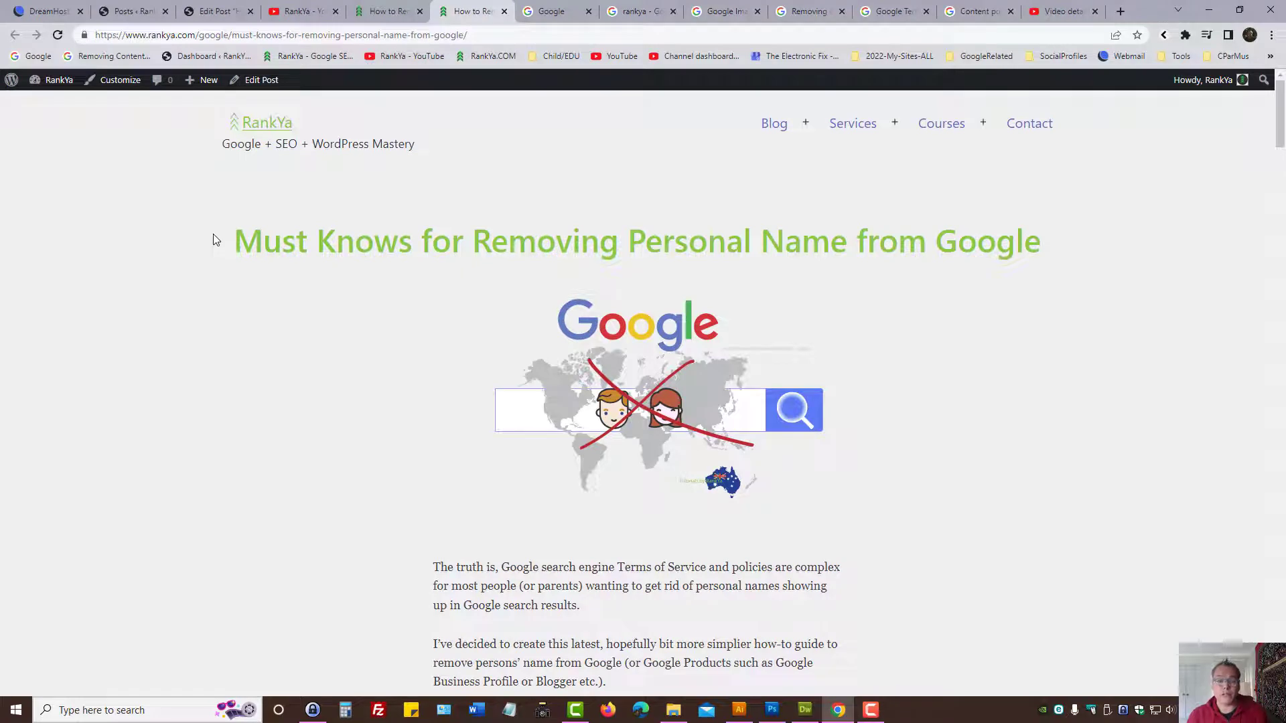
pyautogui.moveTo(214, 240); pyautogui.dragTo(410, 239)
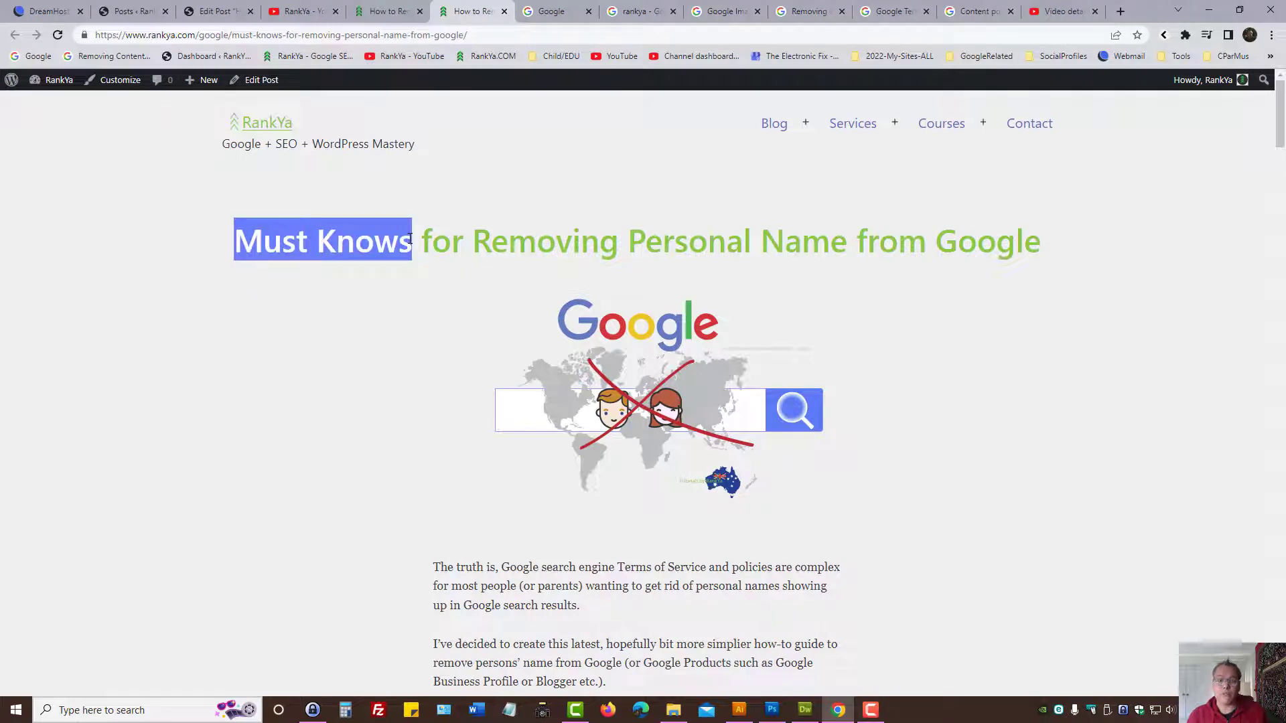
pyautogui.click(375, 334)
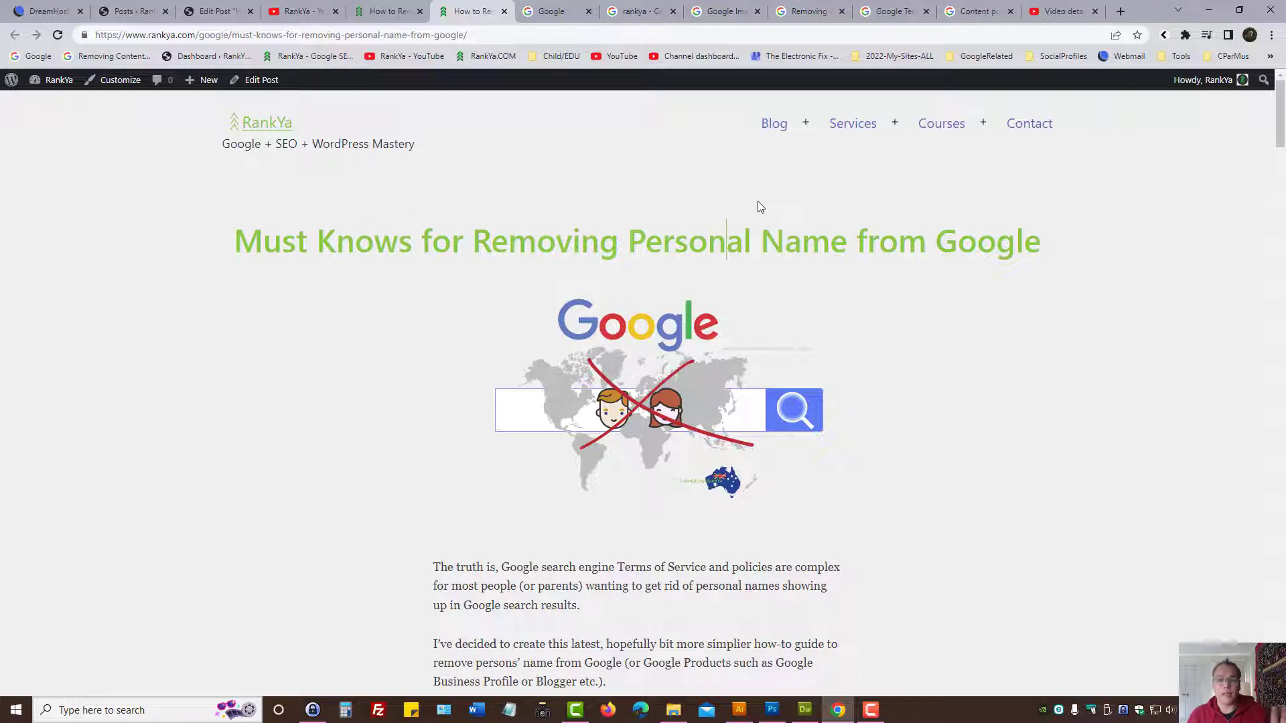
pyautogui.click(560, 6)
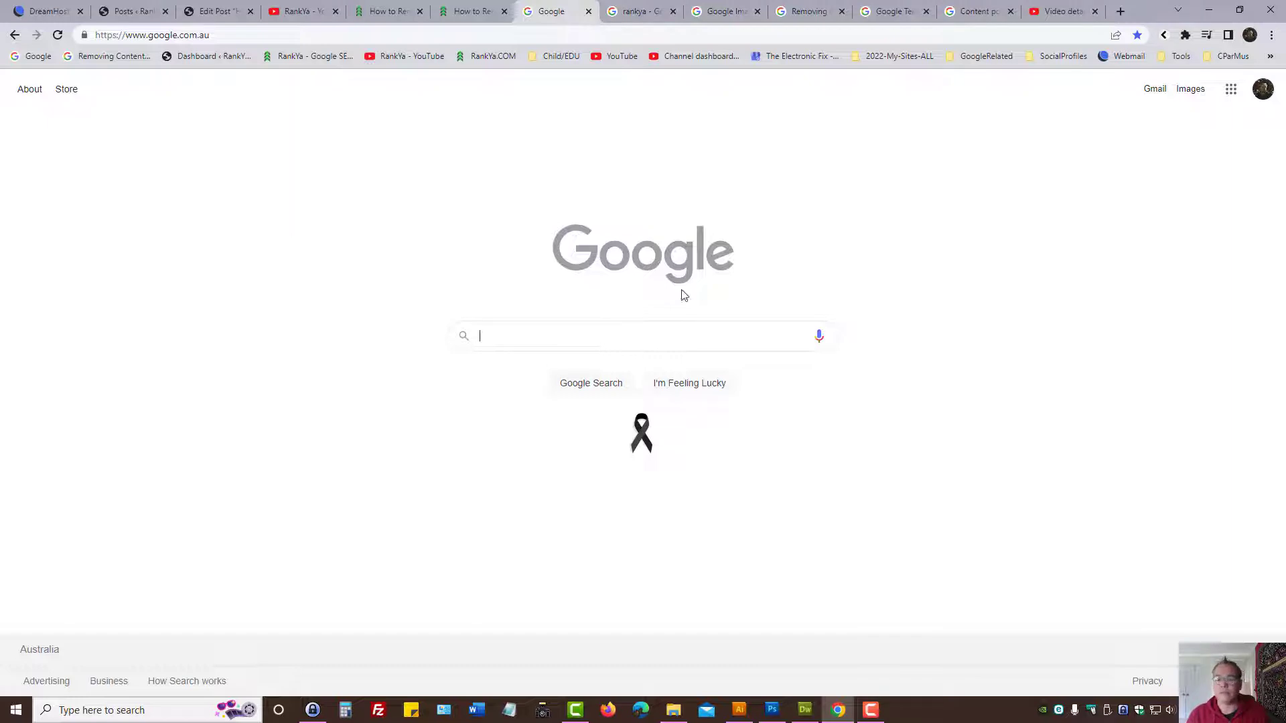
pyautogui.click(818, 5)
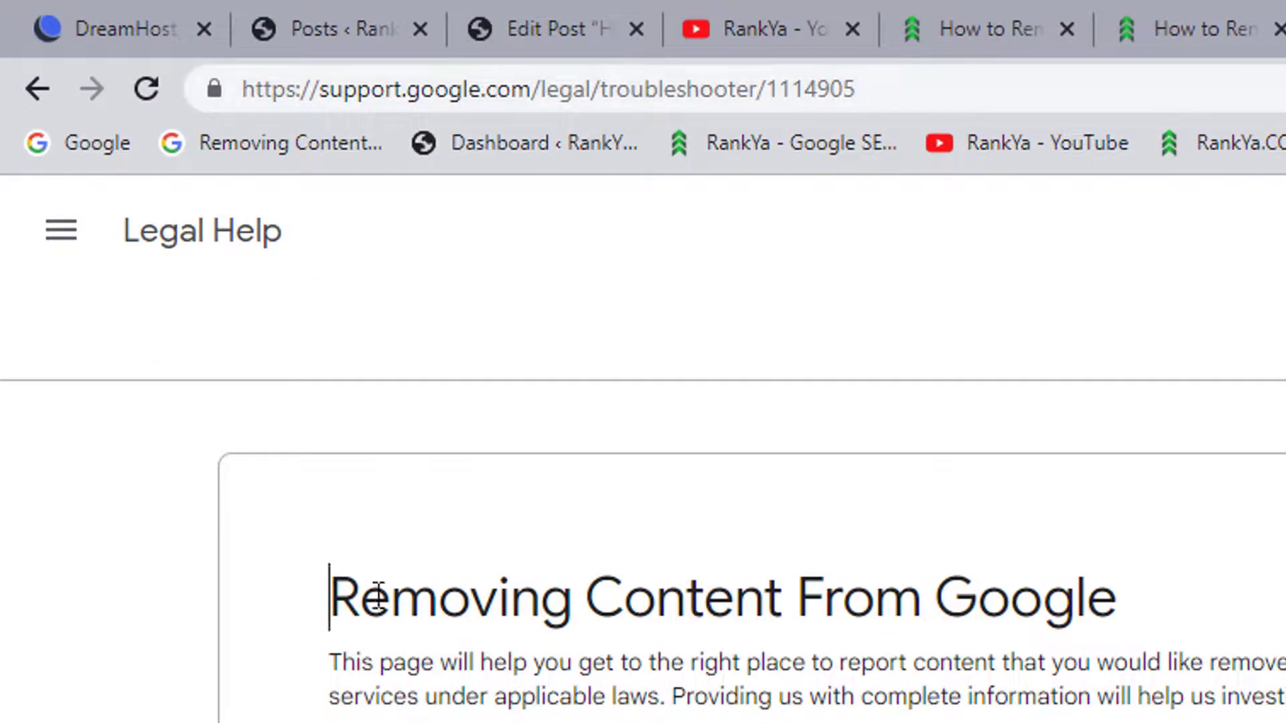
pyautogui.moveTo(329, 596); pyautogui.dragTo(1148, 626)
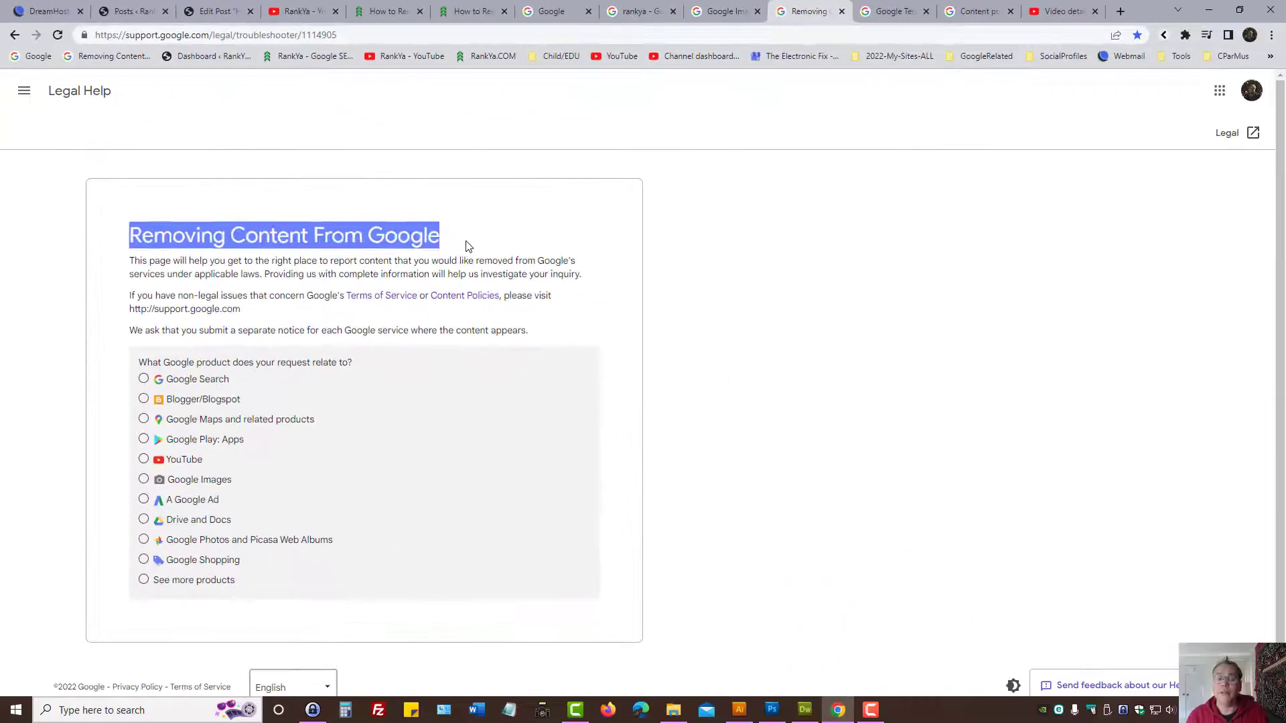
pyautogui.click(468, 246)
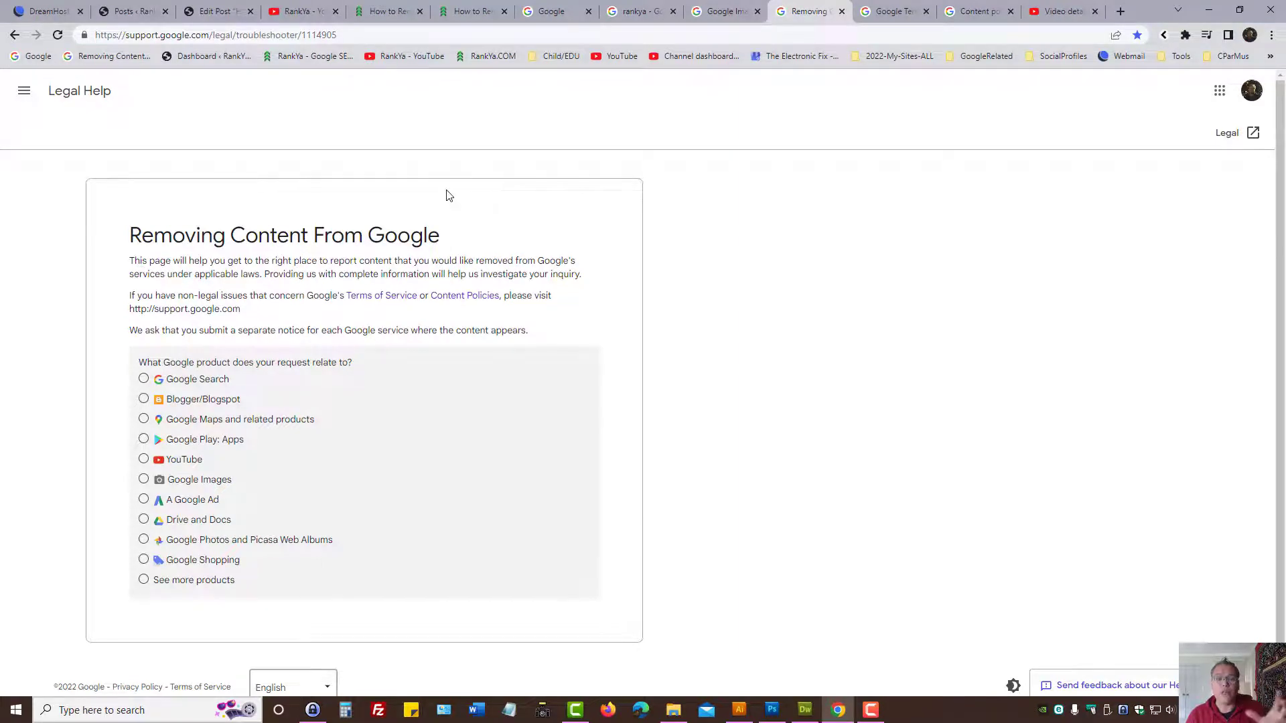
pyautogui.hotkey('ctrl', '6')
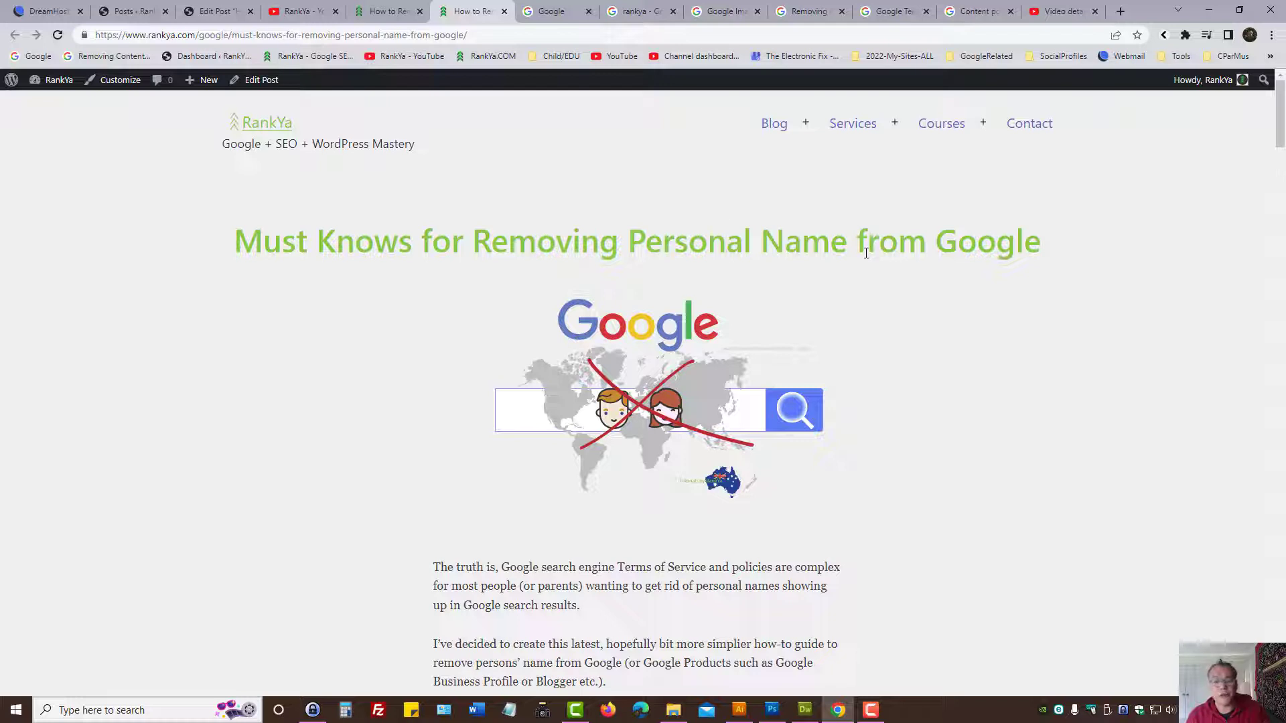
pyautogui.click(807, 11)
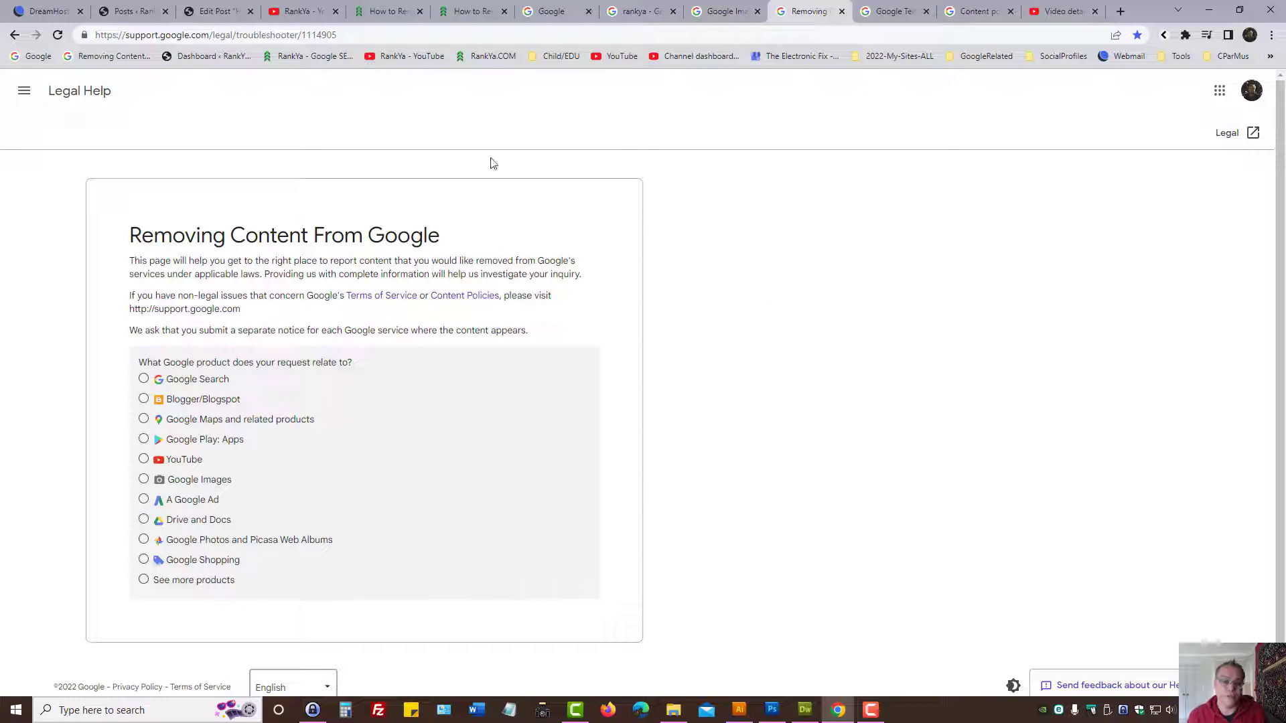
pyautogui.moveTo(141, 234); pyautogui.dragTo(411, 236)
pyautogui.click(309, 254)
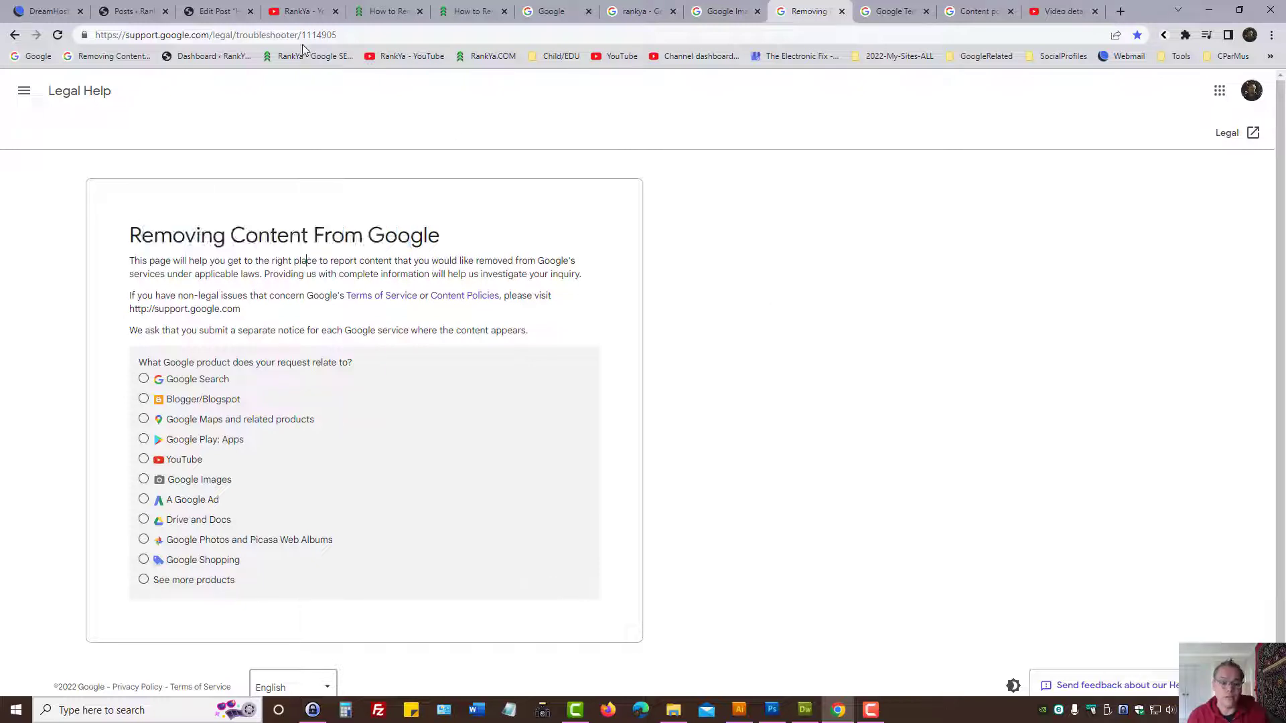
pyautogui.tripleClick(228, 235)
pyautogui.click(243, 274)
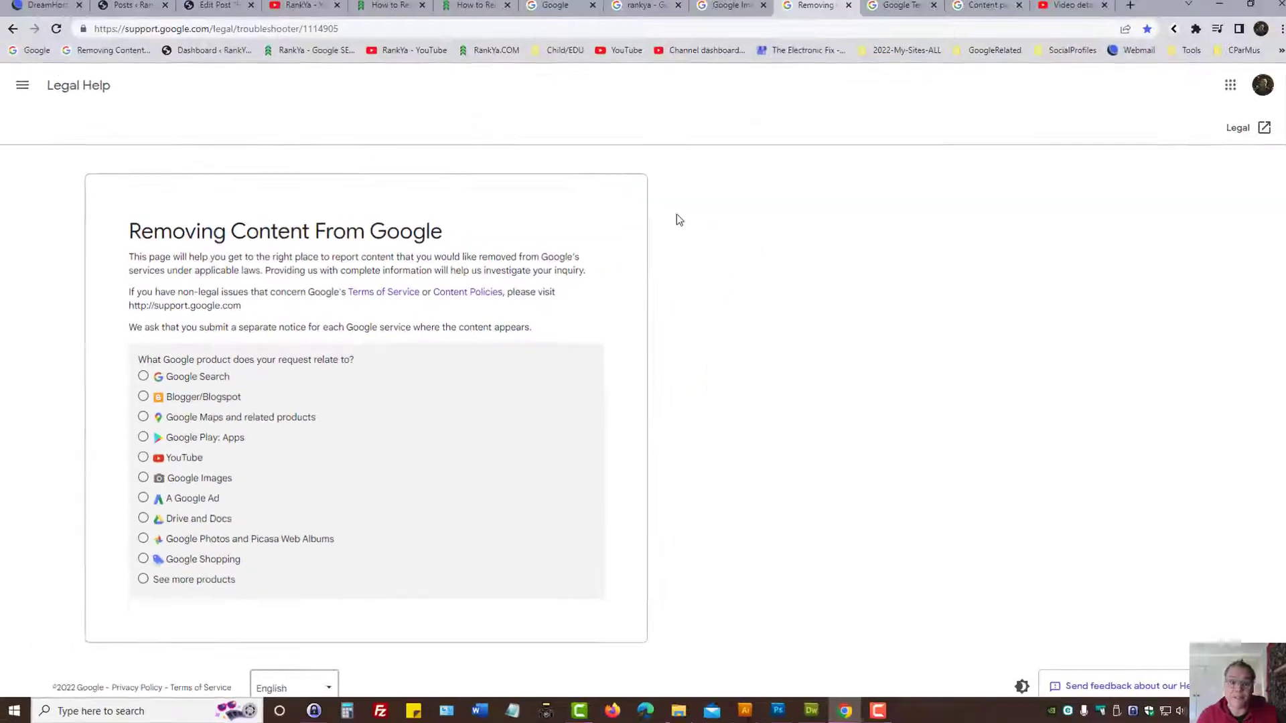
pyautogui.click(552, 10)
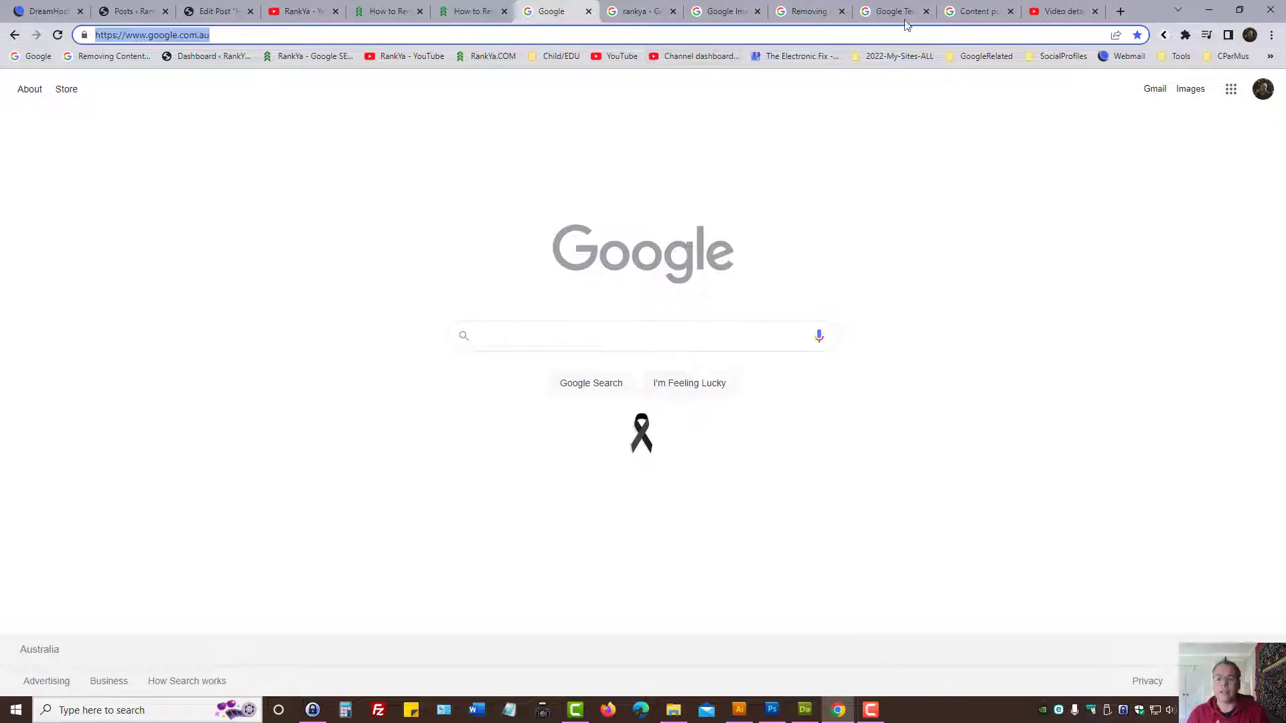
# Step: Show the Images results for the rankya search via the More menu
pyautogui.click(810, 9)
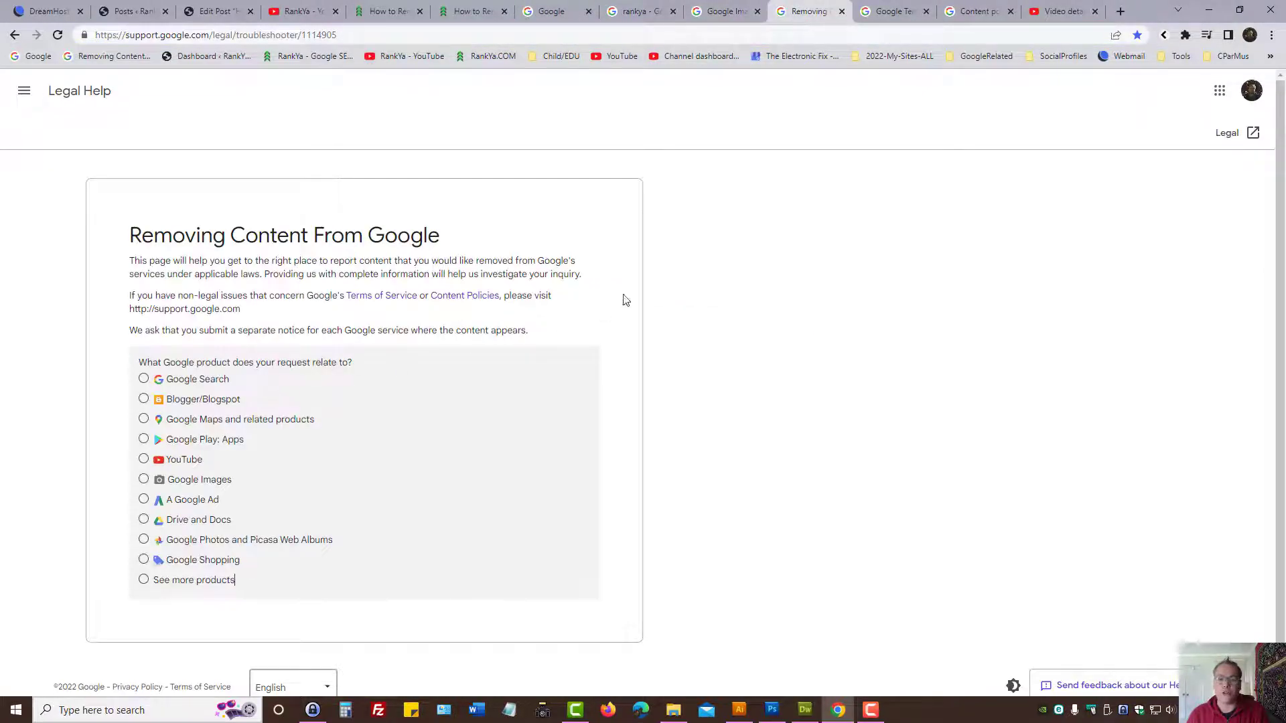
pyautogui.click(626, 13)
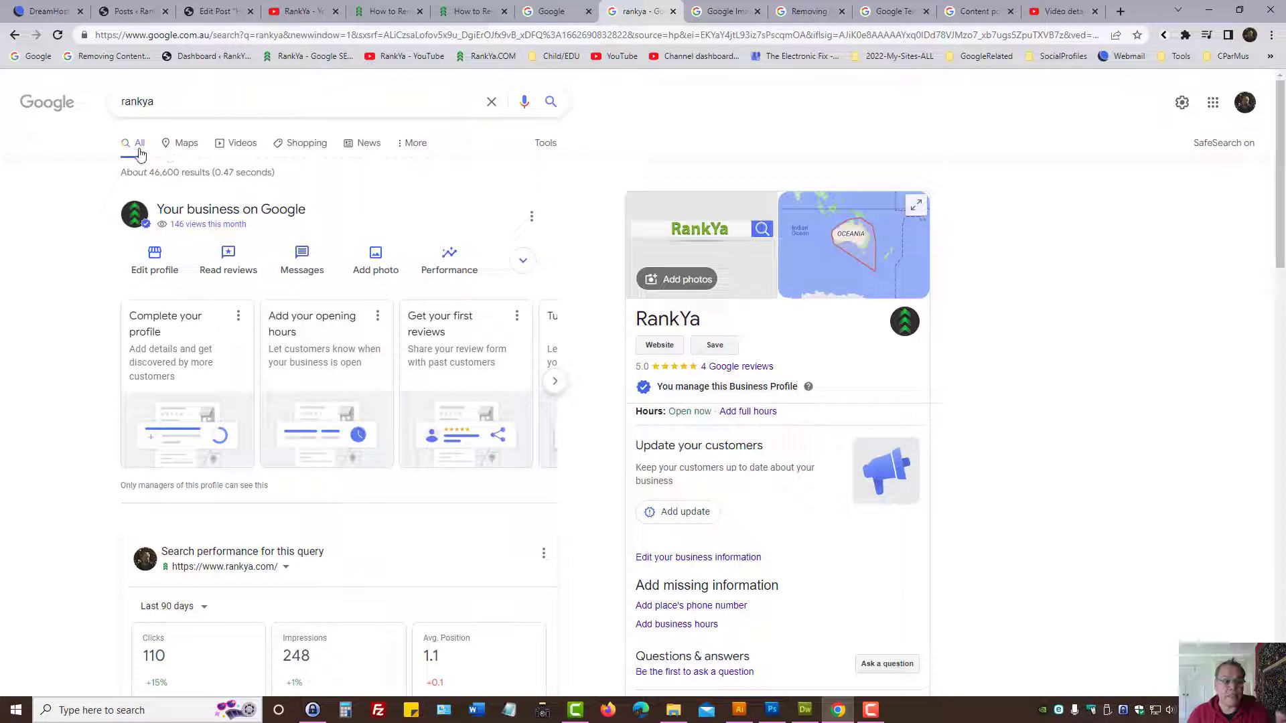
pyautogui.click(412, 142)
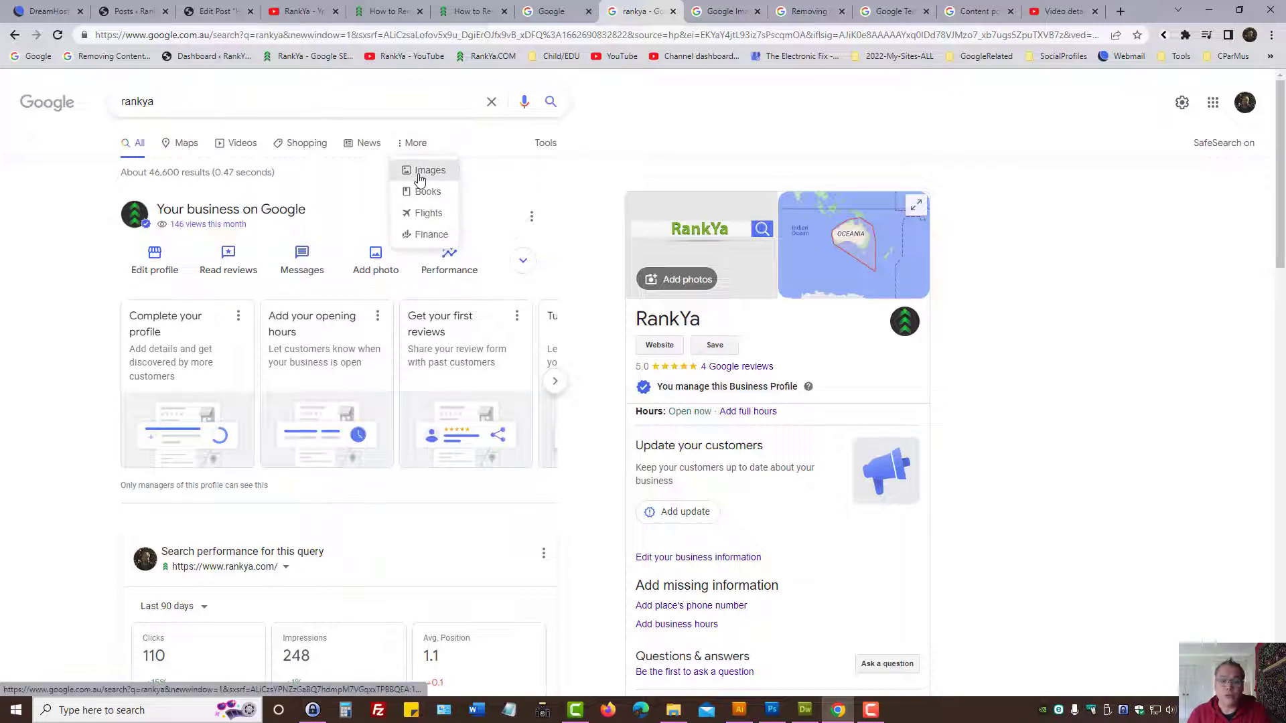
pyautogui.click(426, 172)
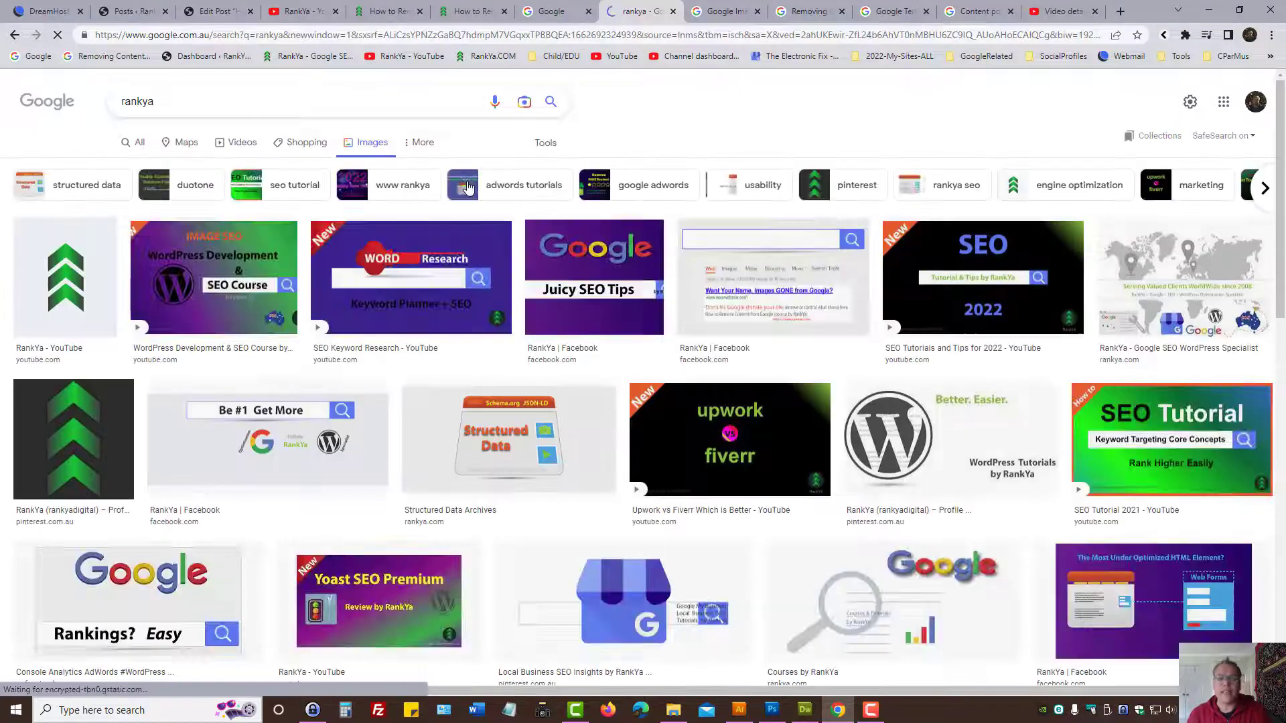
# Step: Look at the Google Images homepage address, then return to Removing Content From Google
pyautogui.click(716, 11)
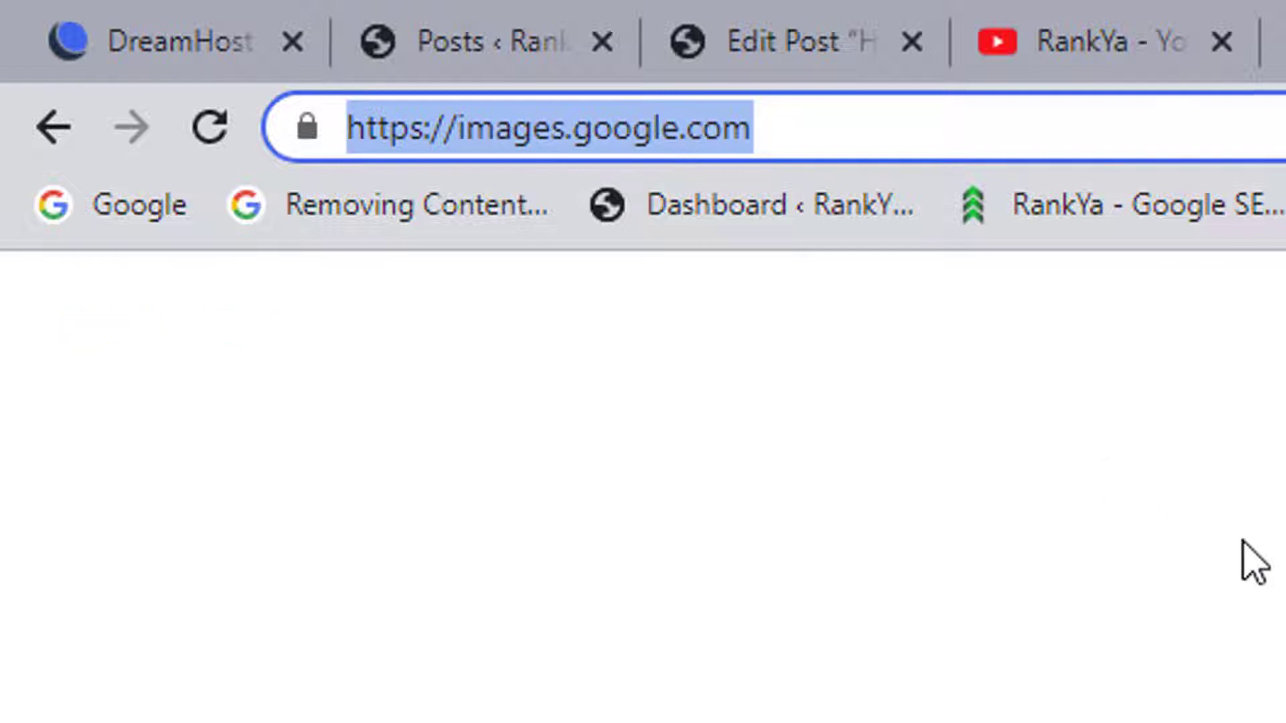
pyautogui.doubleClick(507, 131)
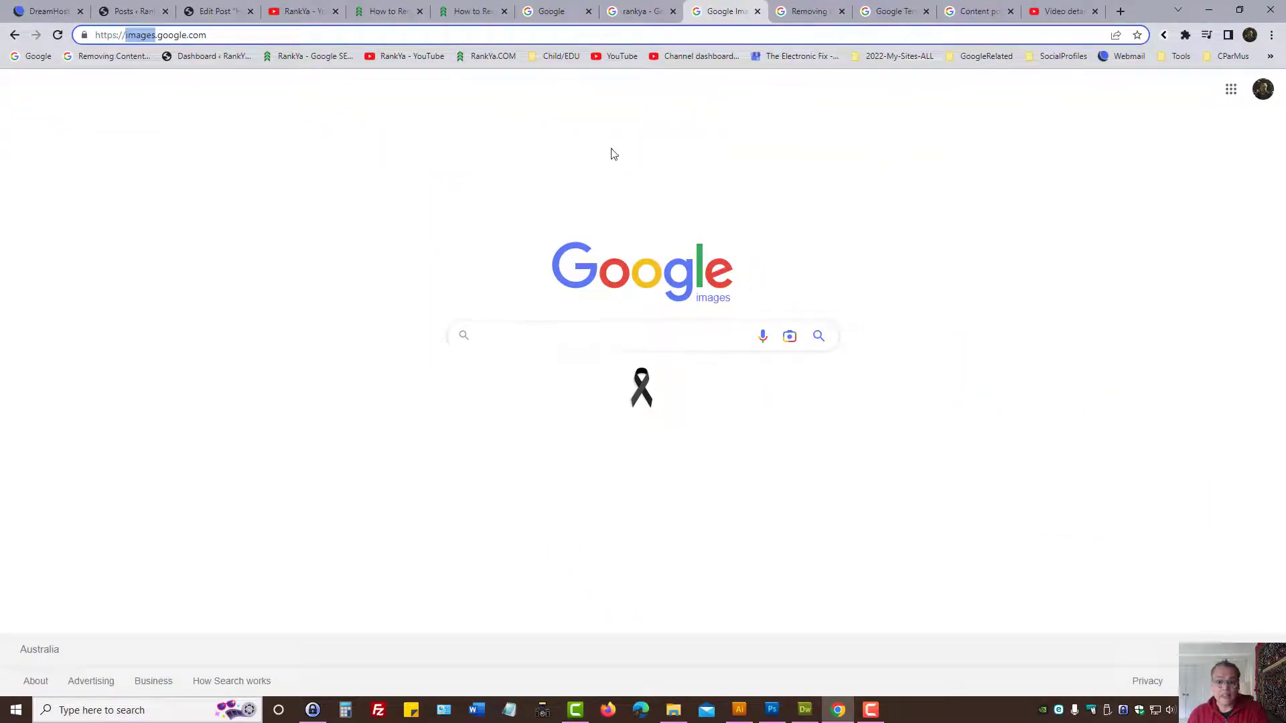
pyautogui.click(541, 11)
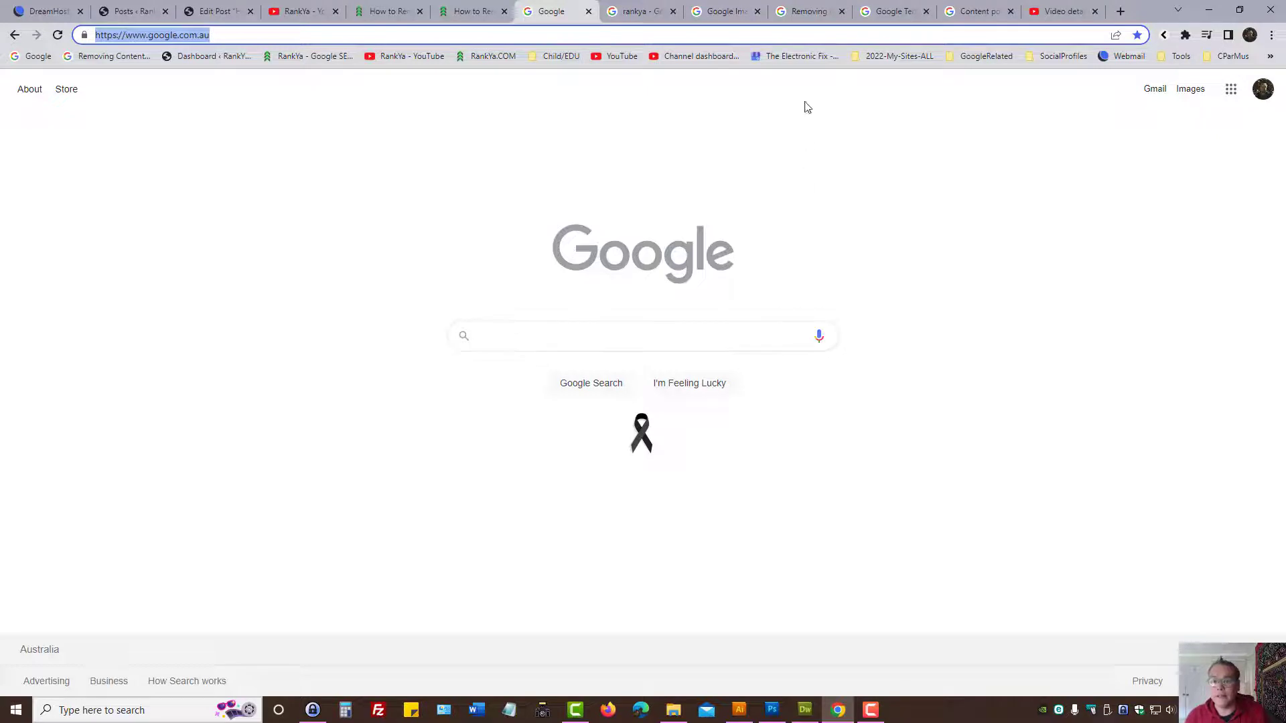
pyautogui.click(794, 11)
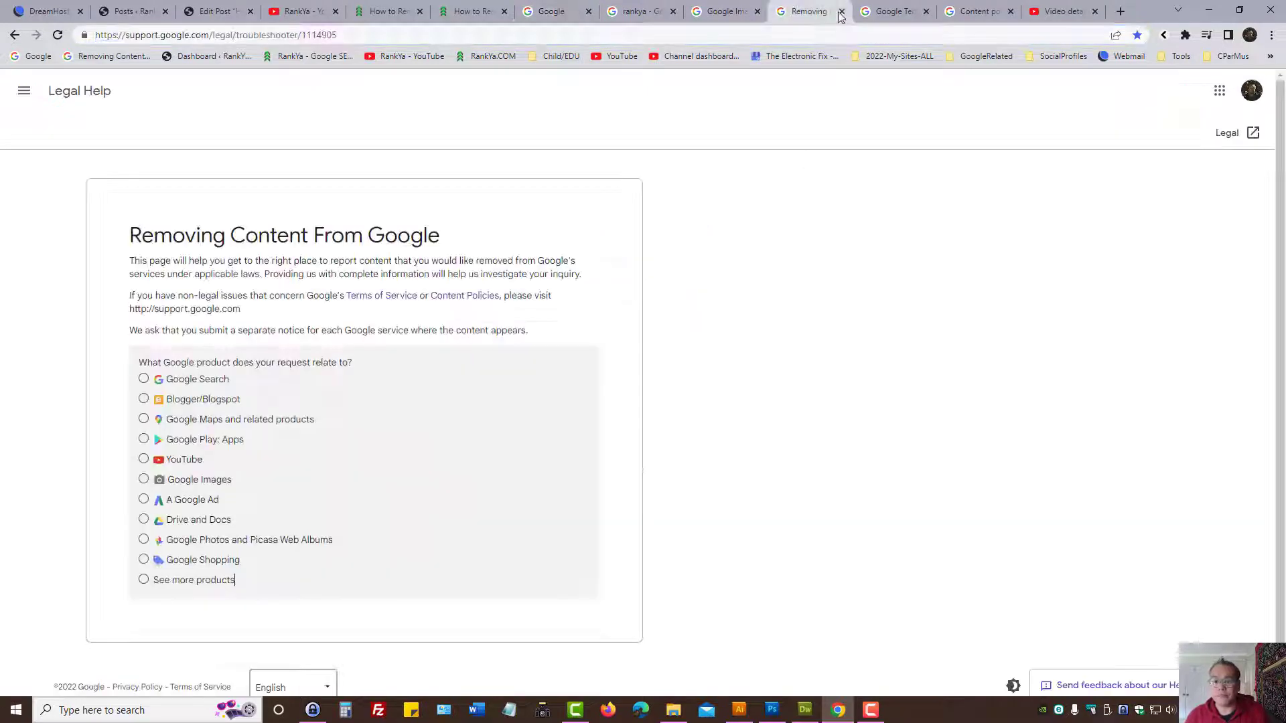
# Step: Change the product from Google Search to Google Images and open the 'Contact a site's webmaster' link in a new tab
pyautogui.click(144, 380)
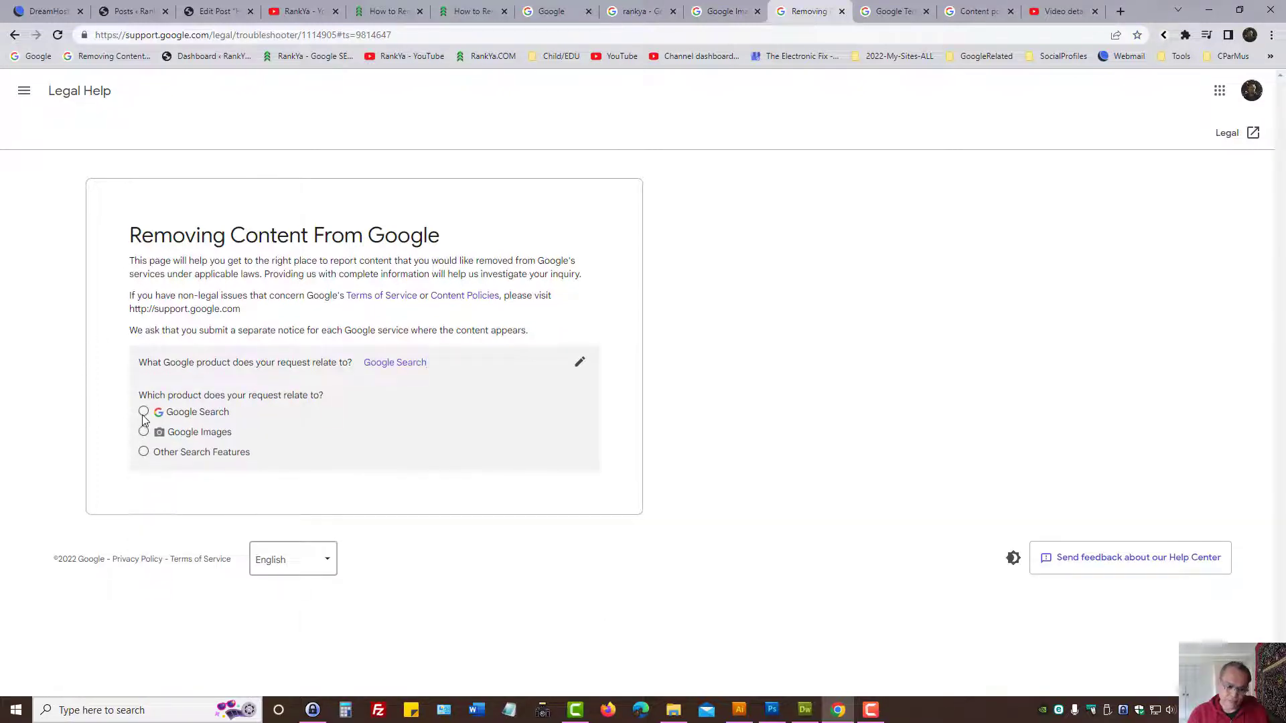
pyautogui.click(143, 414)
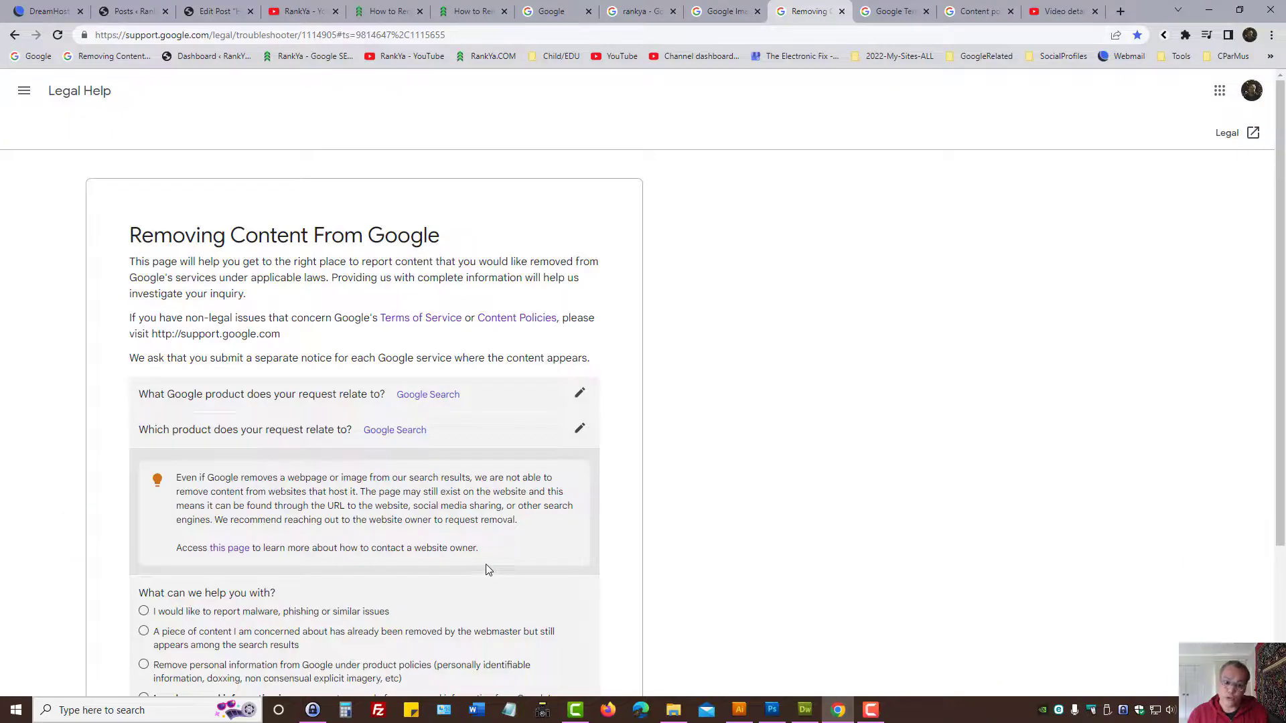
pyautogui.click(572, 445)
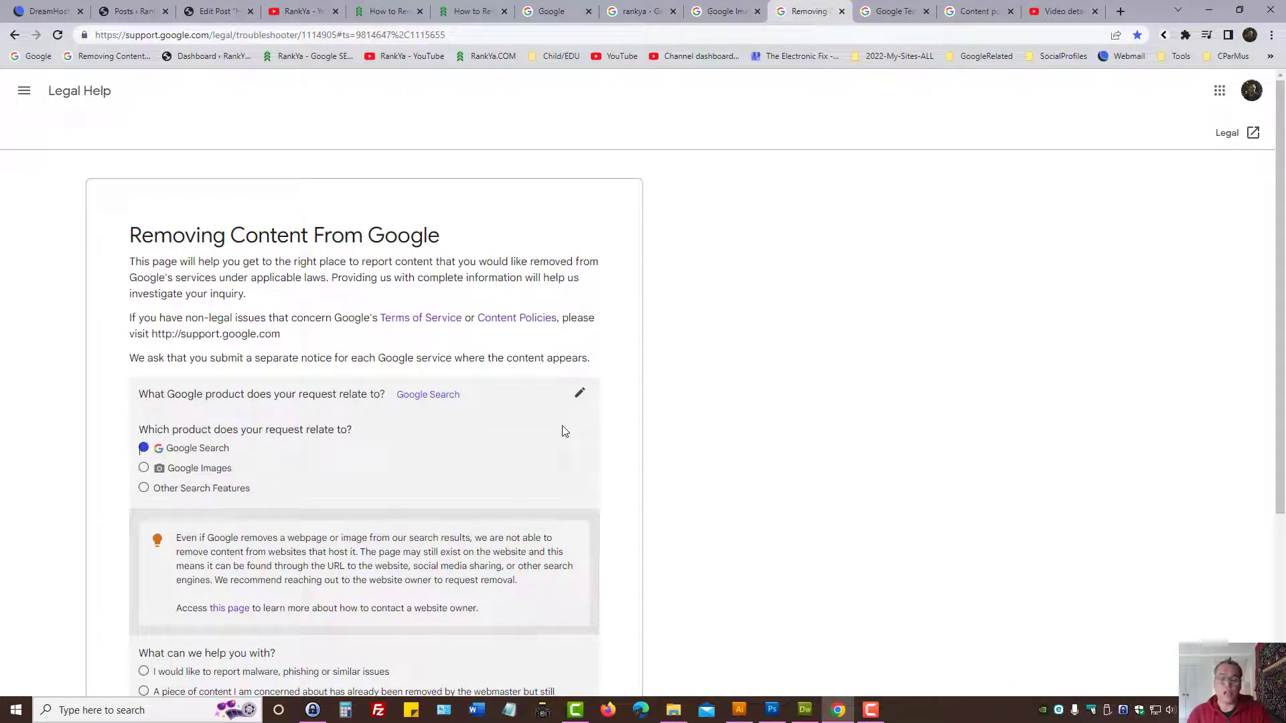
pyautogui.click(580, 395)
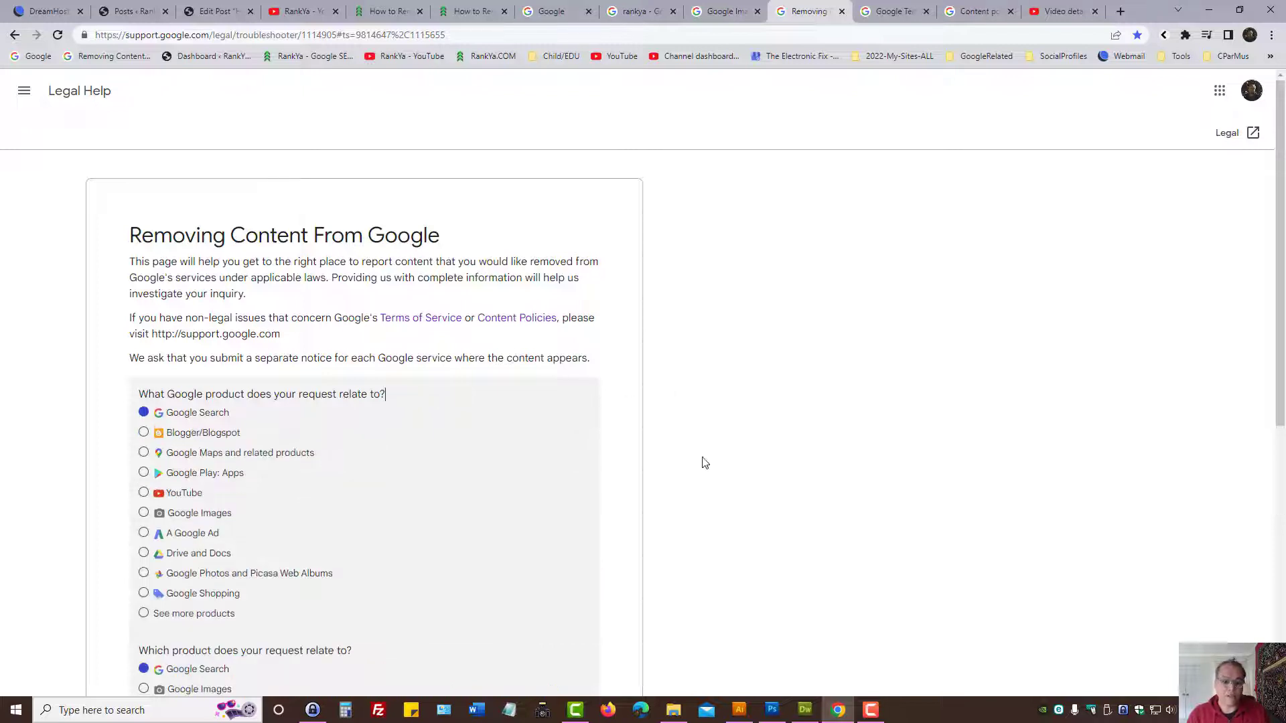
pyautogui.click(145, 514)
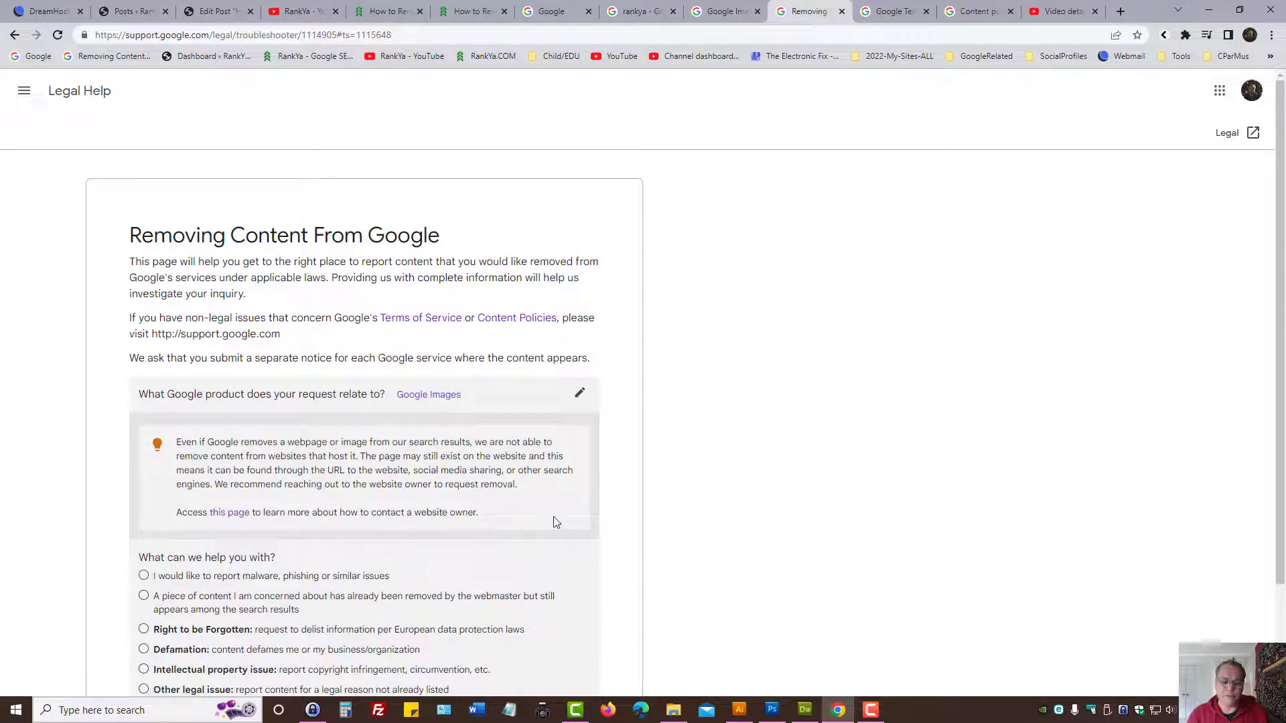
pyautogui.scroll(-2, 564, 517)
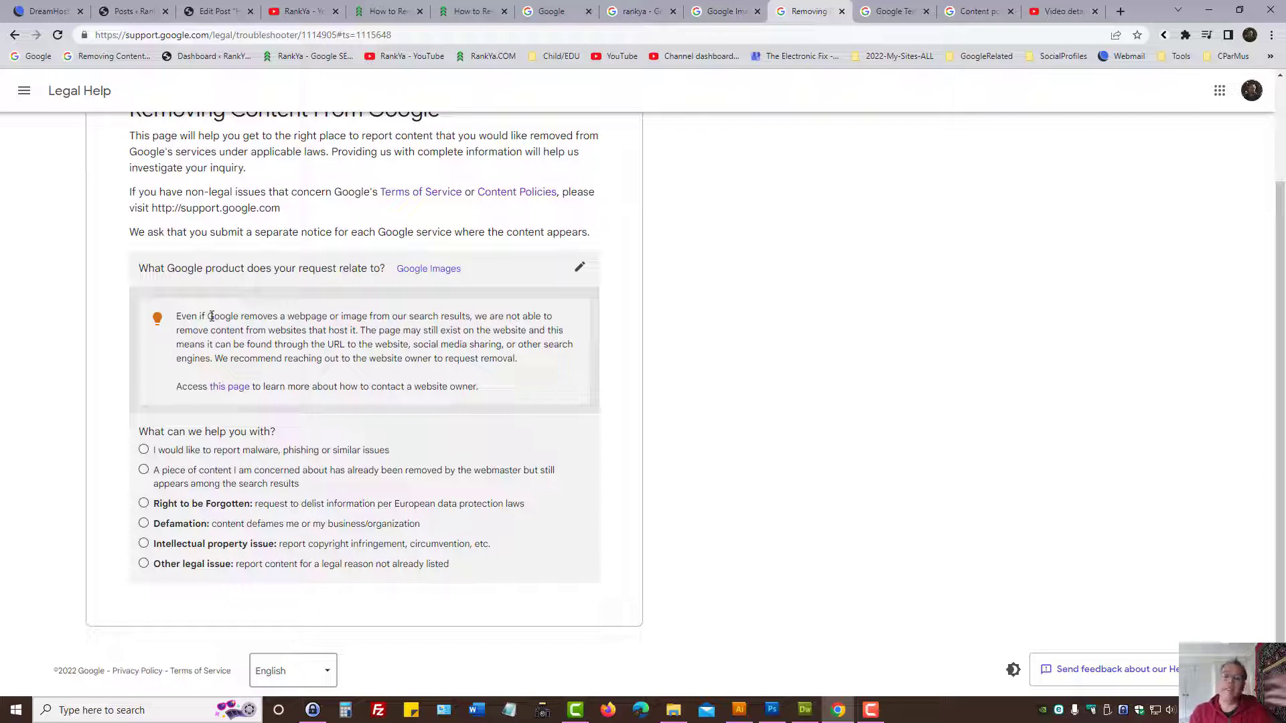
pyautogui.middleClick(238, 388)
# Step: Glance at the webmaster-contact article and RankYa YouTube channel, then return to Removing Content From Google
pyautogui.click(831, 10)
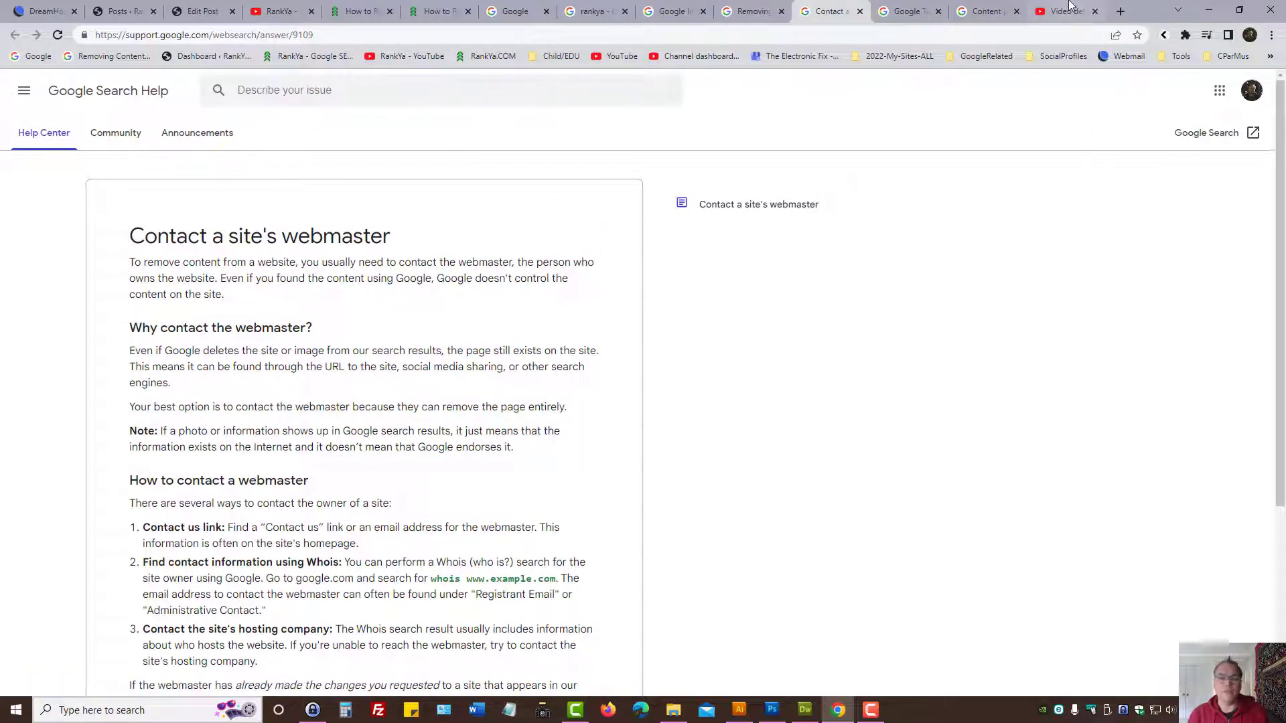
pyautogui.click(280, 5)
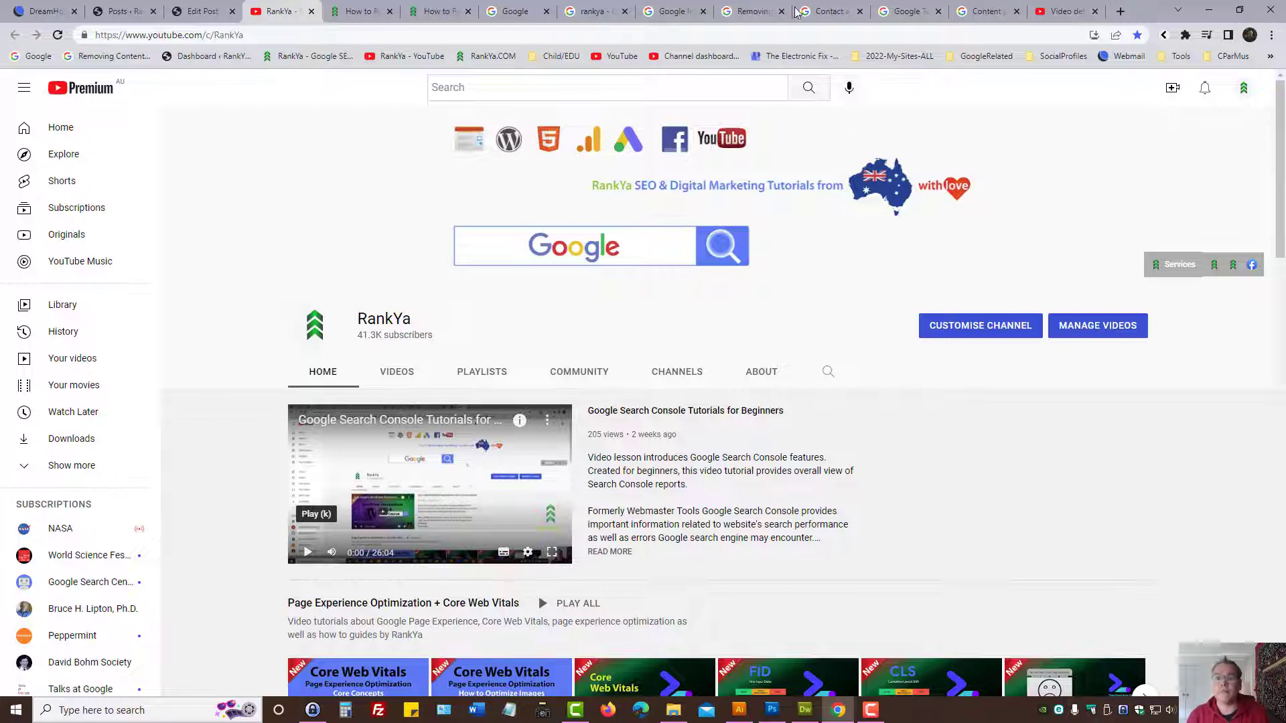
pyautogui.click(752, 11)
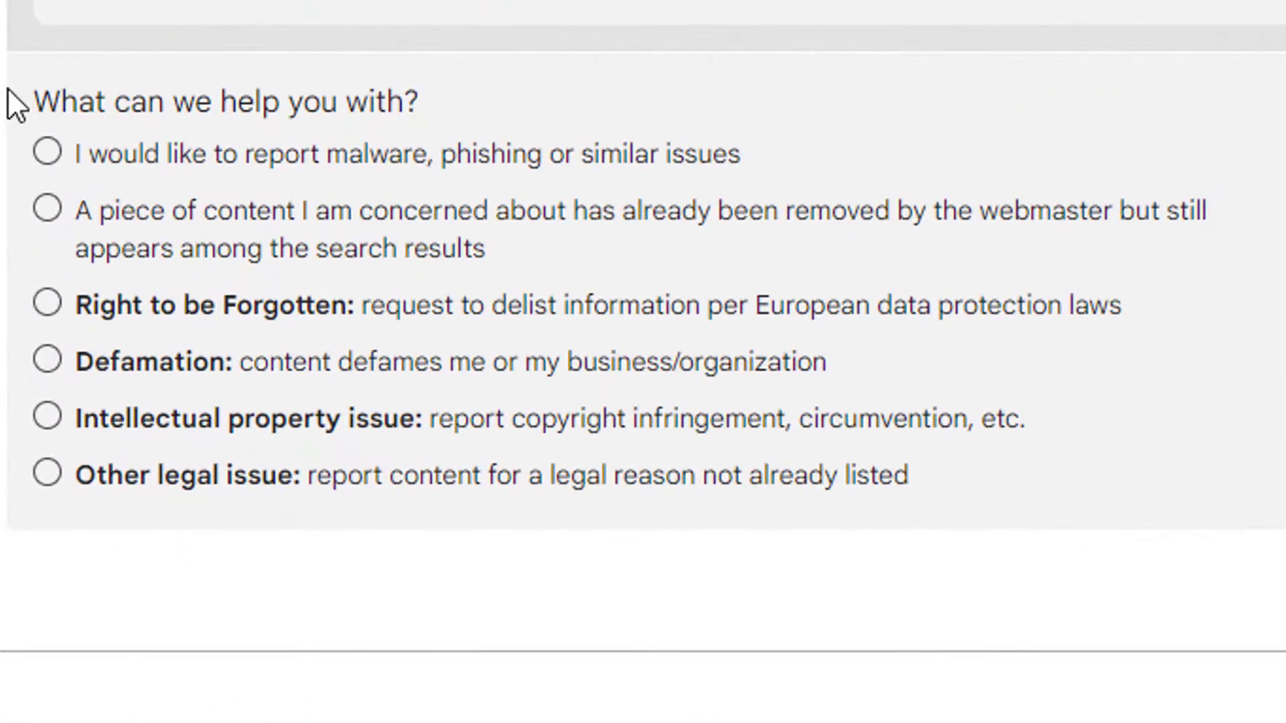
# Step: Highlight the help question's reasons, including malware/phishing and already-removed-by-webmaster, while explaining them
pyautogui.moveTo(130, 431); pyautogui.dragTo(401, 549)
pyautogui.moveTo(769, 432); pyautogui.dragTo(916, 508)
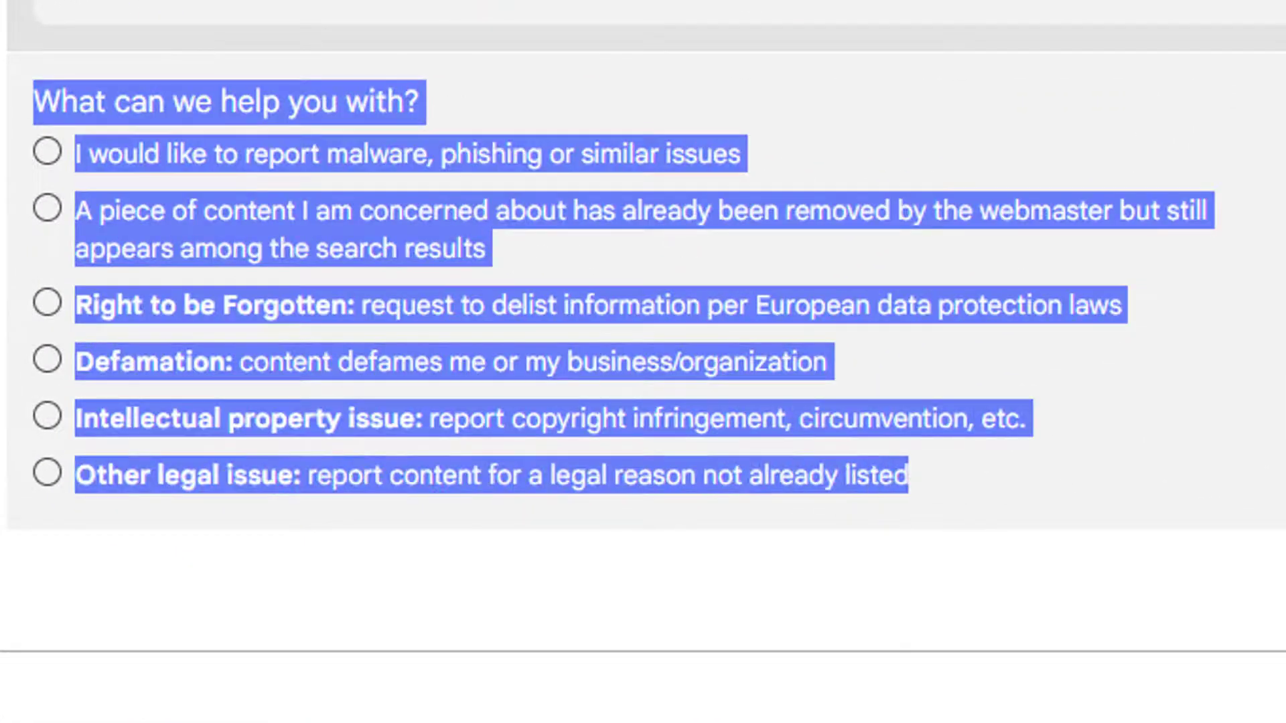
pyautogui.click(916, 508)
pyautogui.moveTo(71, 158); pyautogui.dragTo(777, 154)
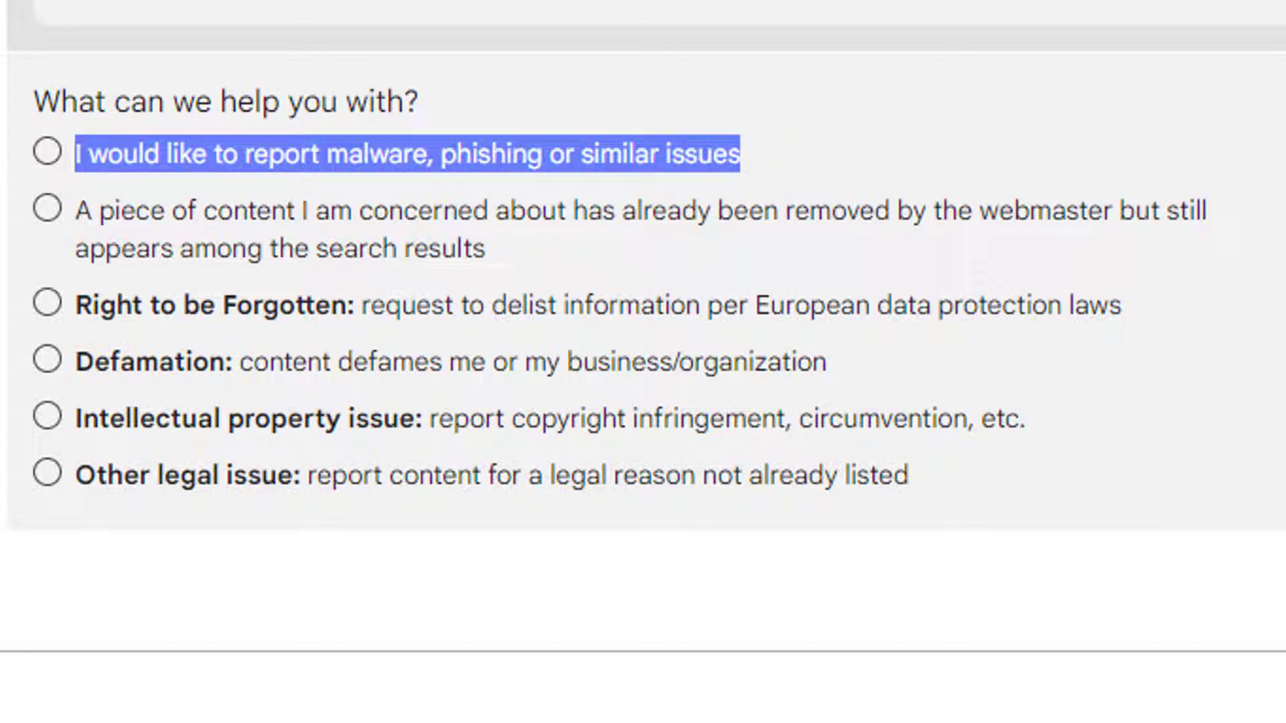
pyautogui.click(909, 475)
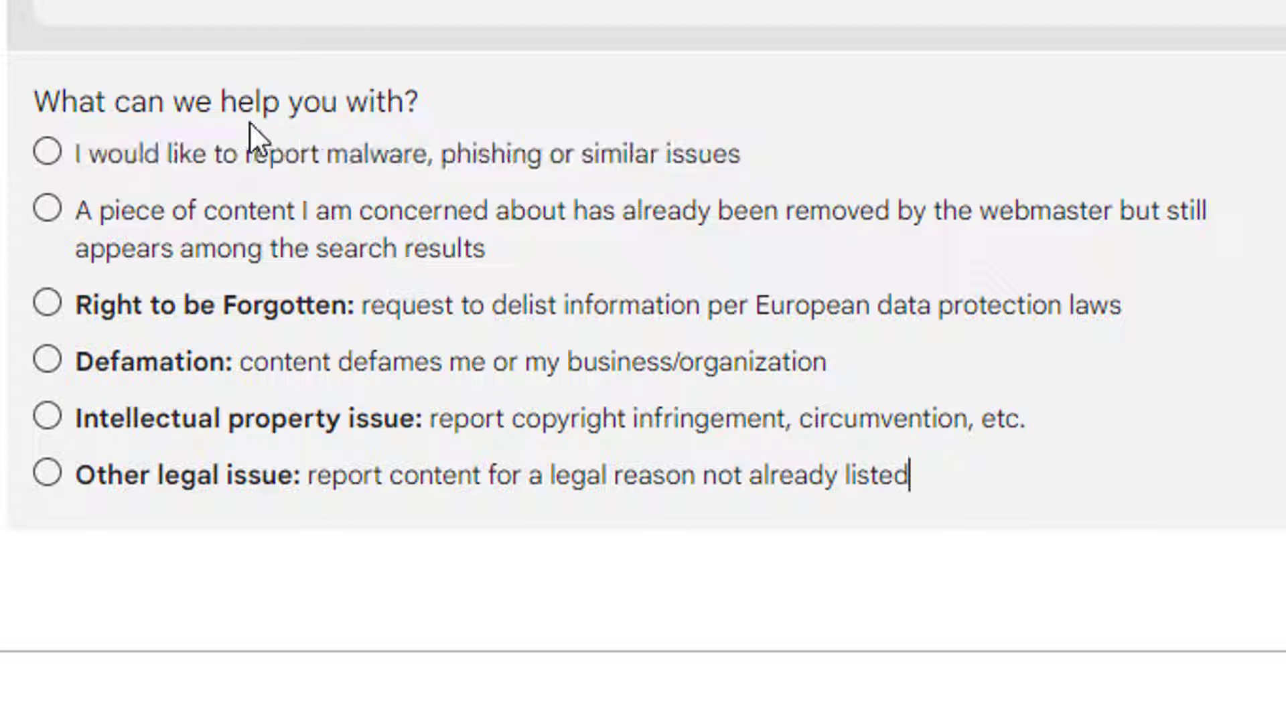
pyautogui.moveTo(67, 161); pyautogui.dragTo(767, 156)
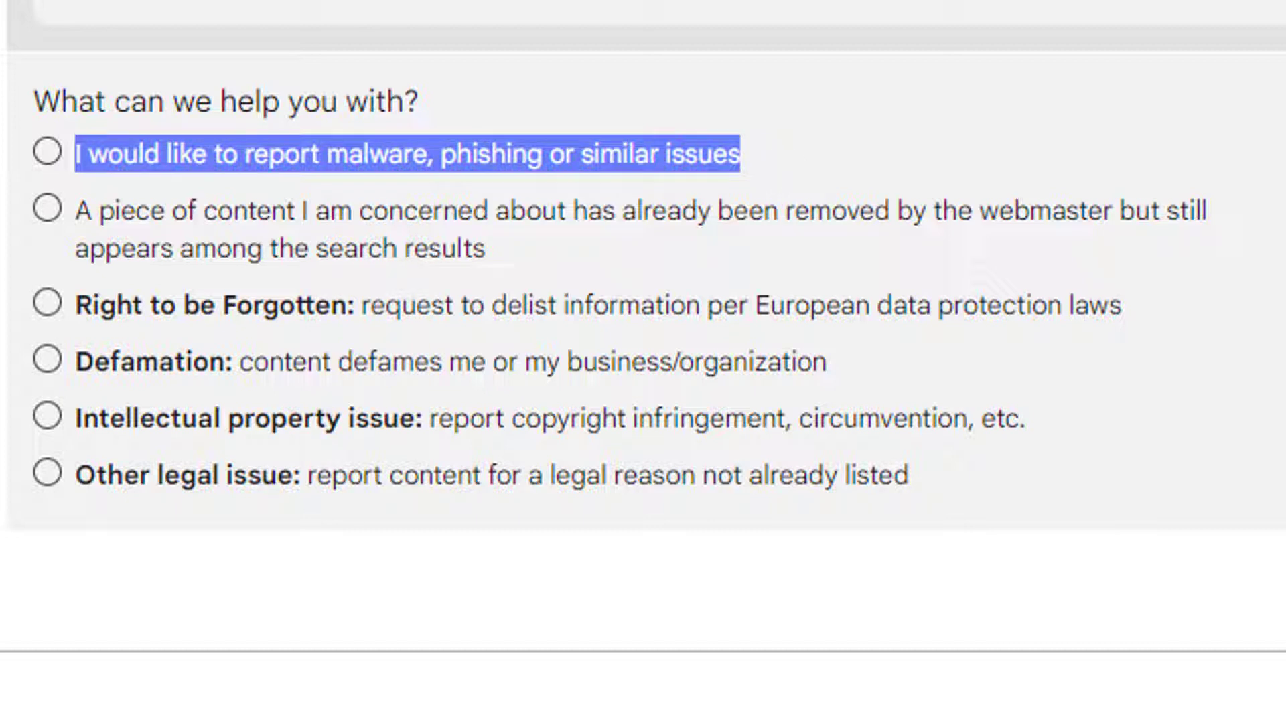
pyautogui.click(909, 474)
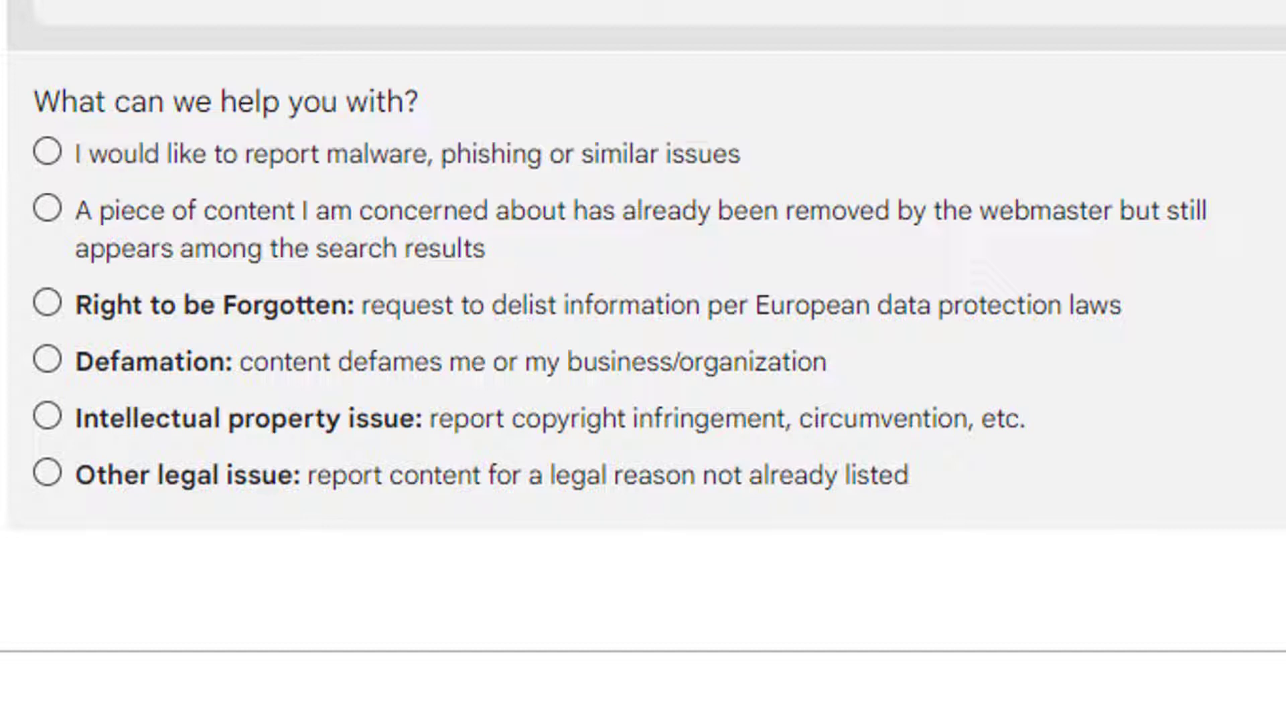
pyautogui.moveTo(74, 209); pyautogui.dragTo(545, 224)
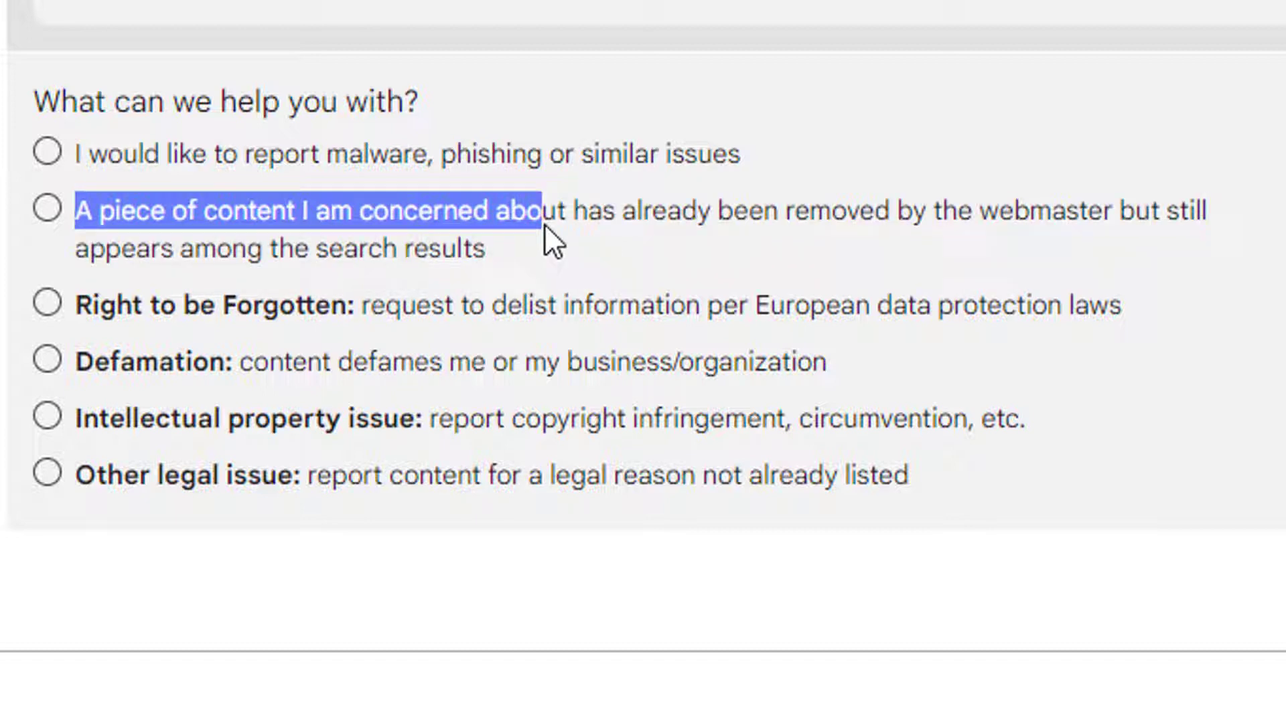
pyautogui.click(545, 224)
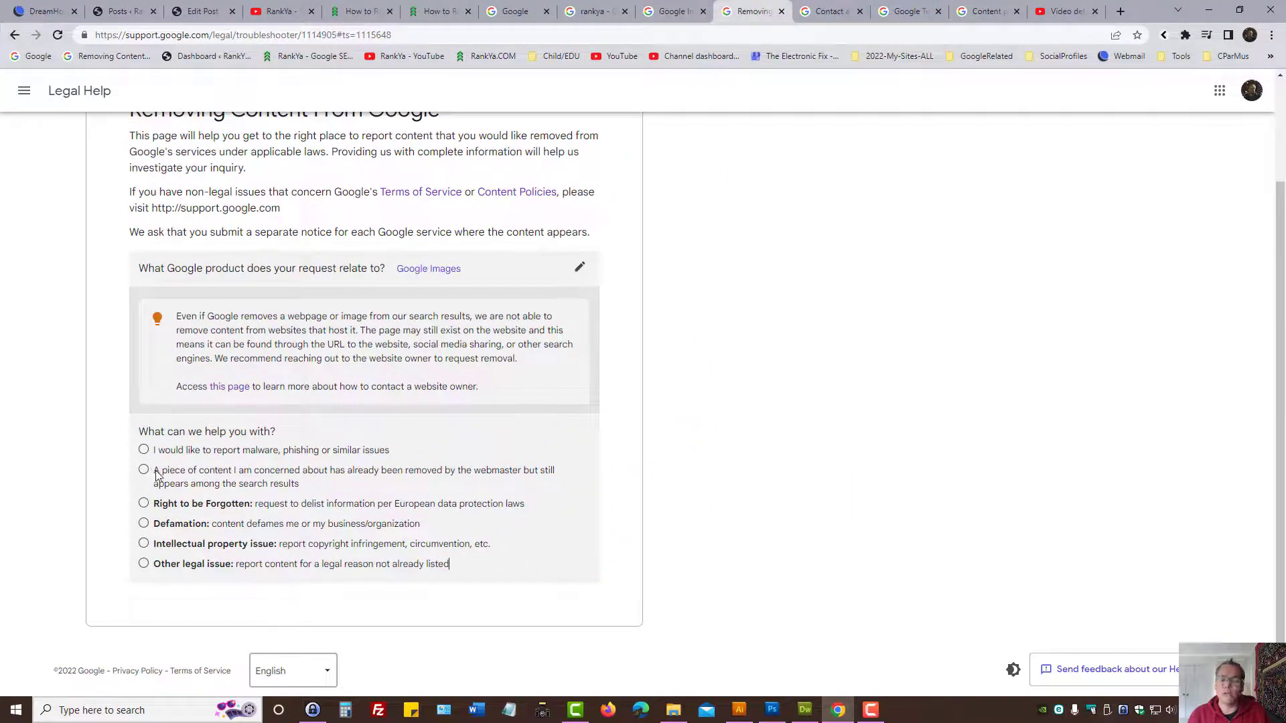
pyautogui.moveTo(151, 473); pyautogui.dragTo(319, 490)
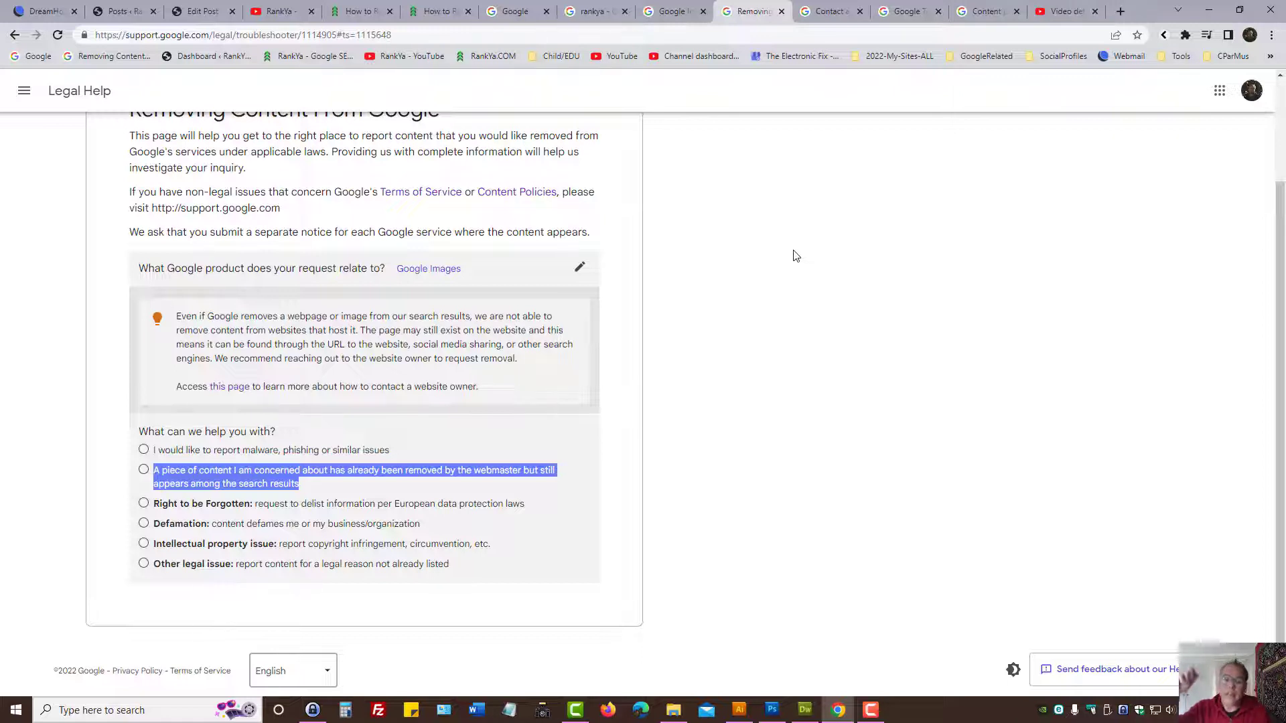
# Step: After a visit to Google, choose 'A piece of content… removed by the webmaster' as the reason
pyautogui.click(516, 11)
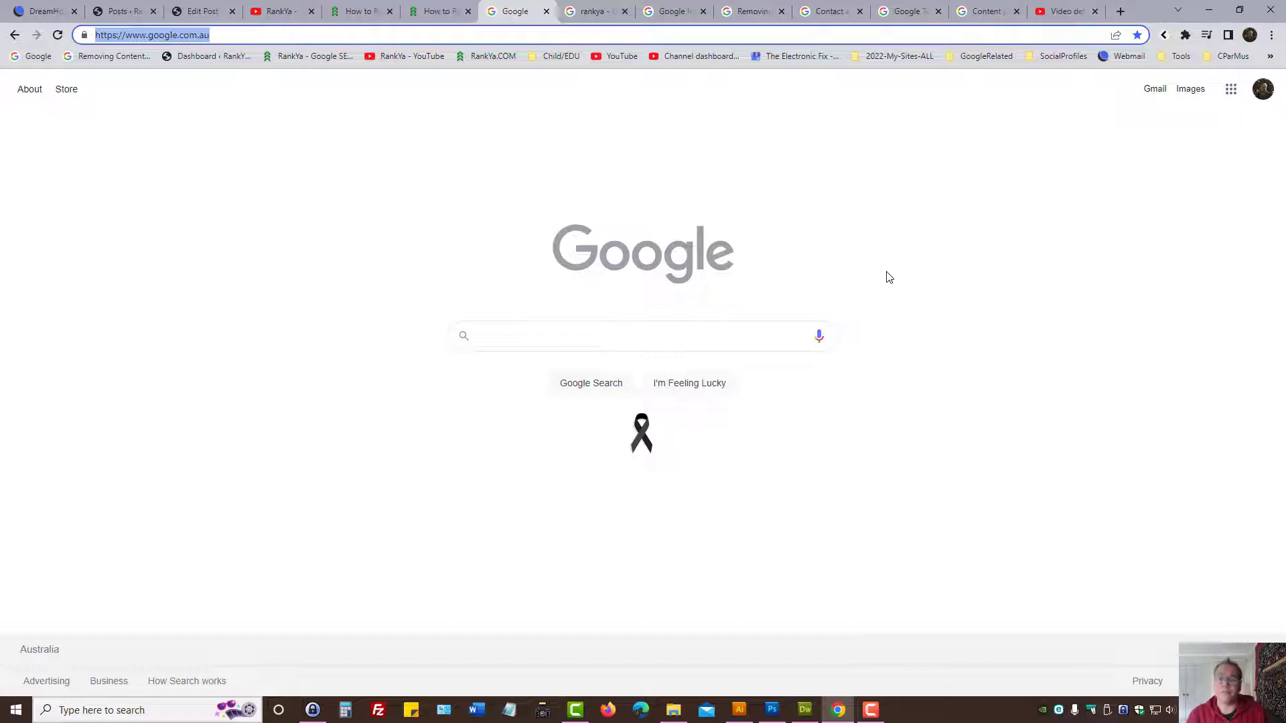
pyautogui.click(757, 12)
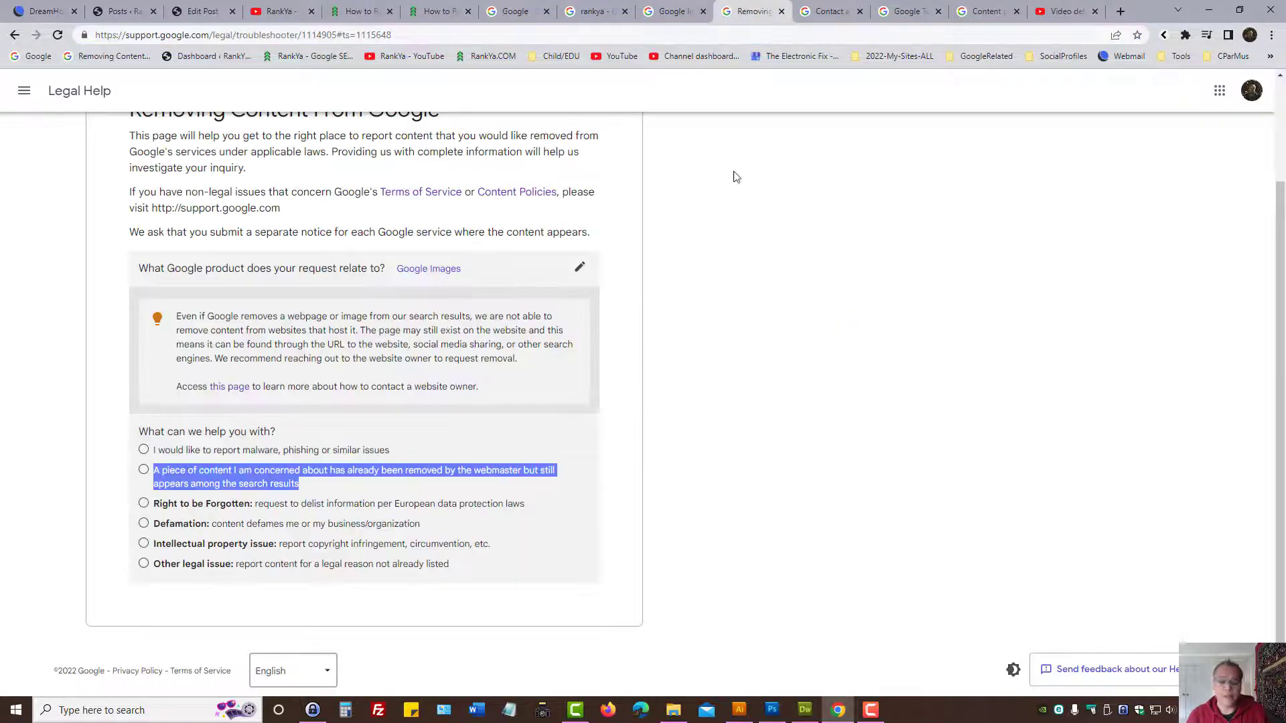
pyautogui.click(152, 471)
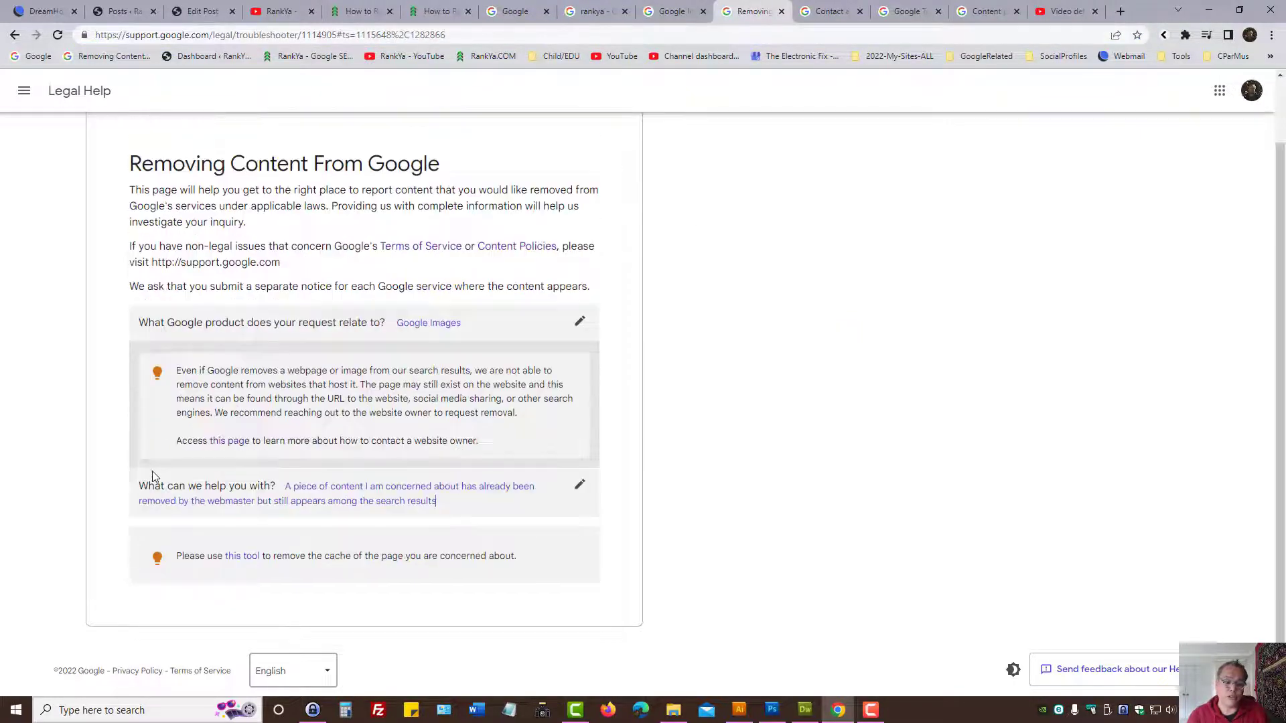
# Step: Change the reason to Right to be Forgotten
pyautogui.click(579, 487)
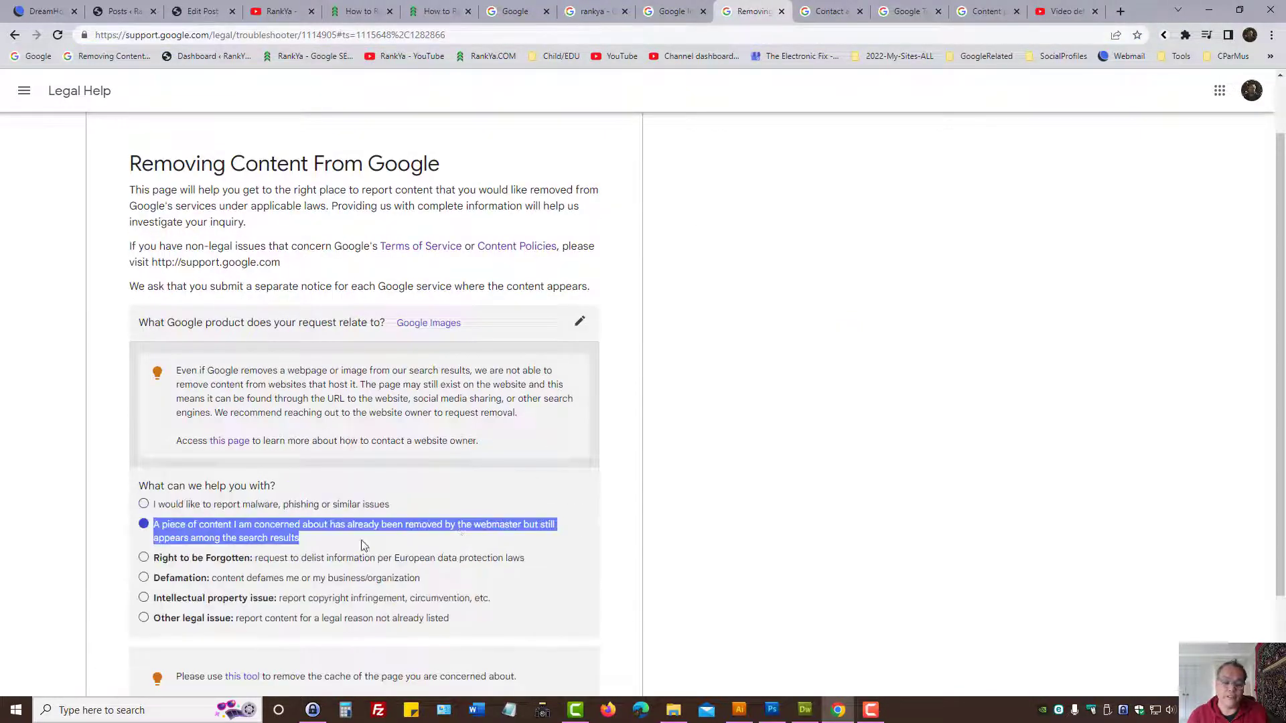
pyautogui.click(144, 560)
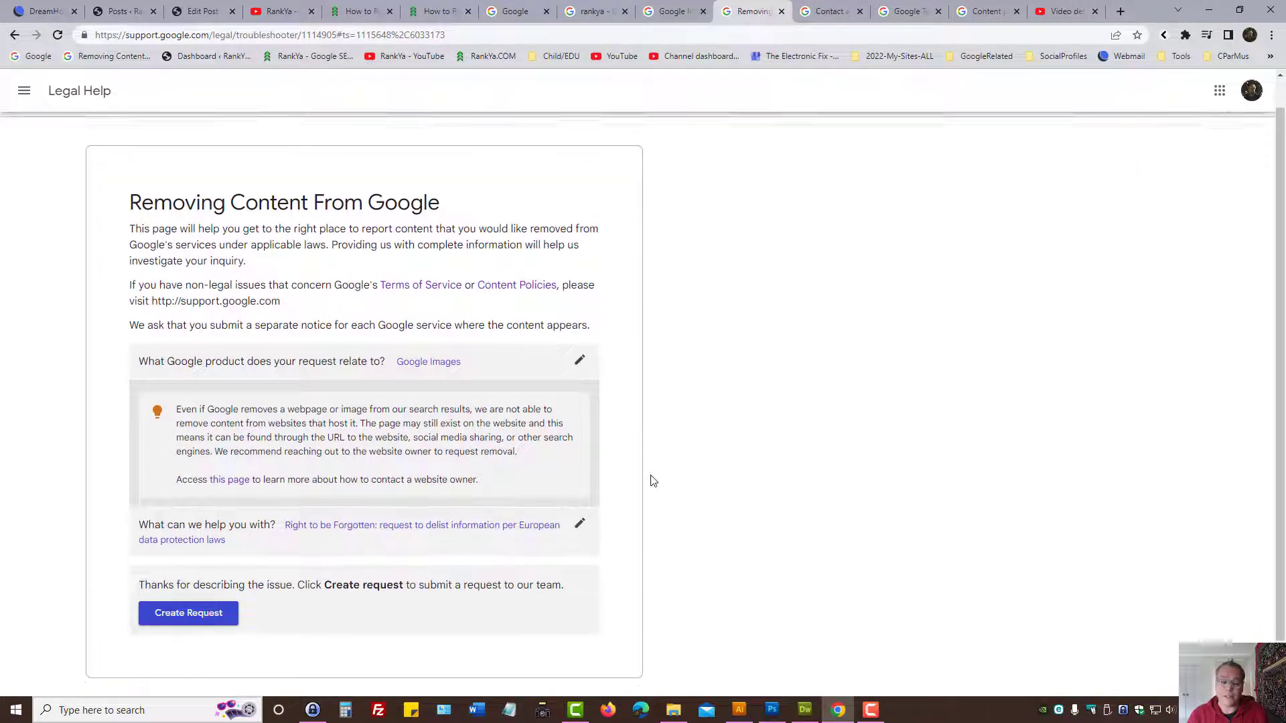
pyautogui.scroll(-1, 653, 481)
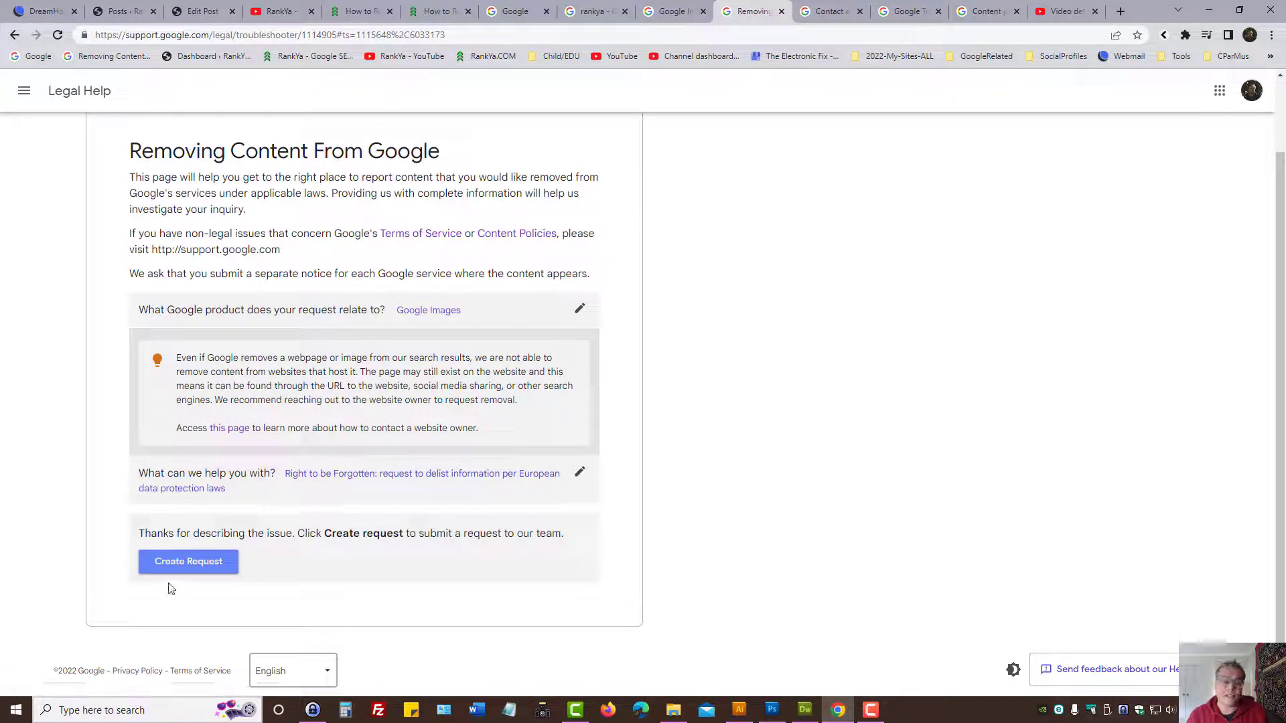
# Step: Preview the EU Privacy Removal form, then go back and pick Defamation as the reason
pyautogui.click(201, 563)
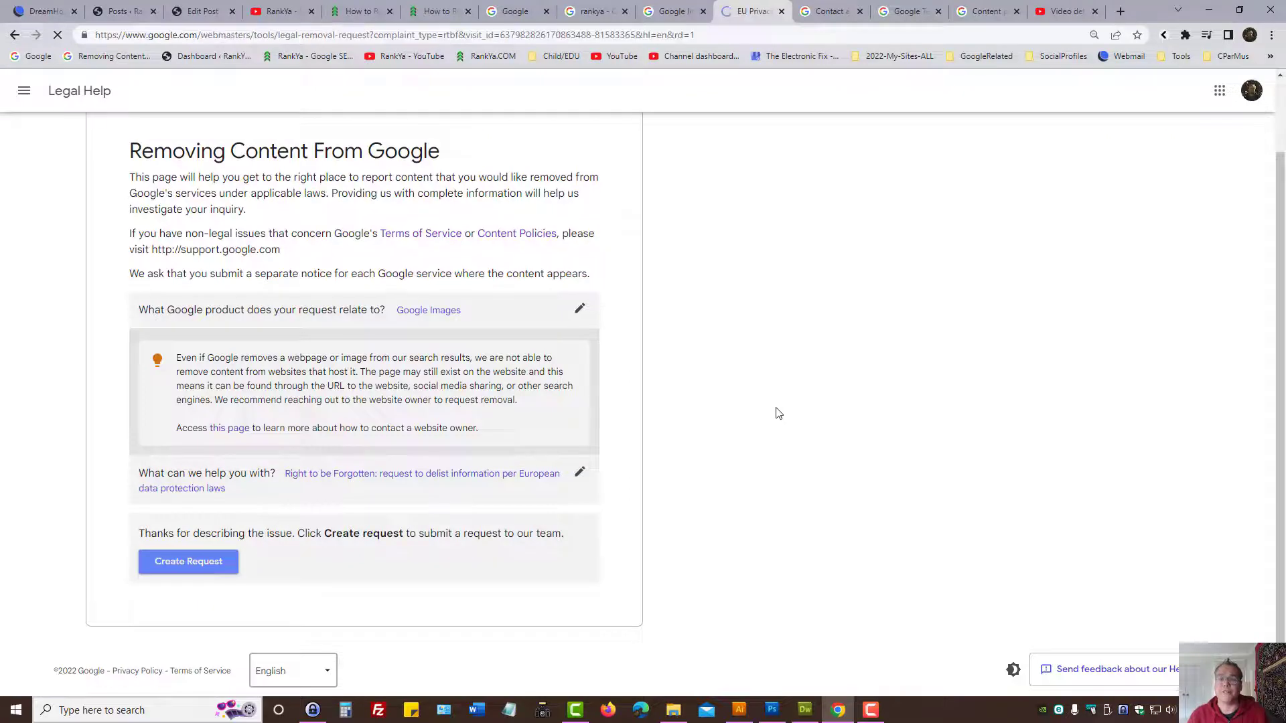
pyautogui.moveTo(20, 134); pyautogui.dragTo(171, 128)
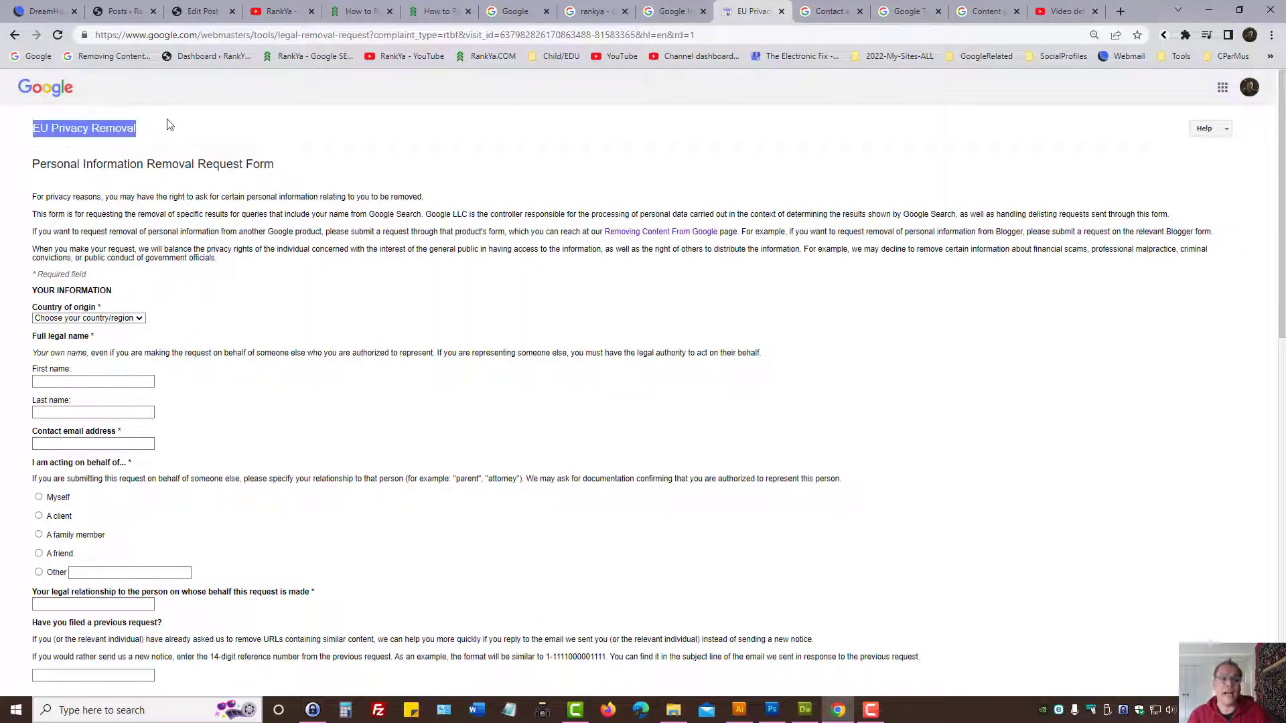
pyautogui.click(14, 35)
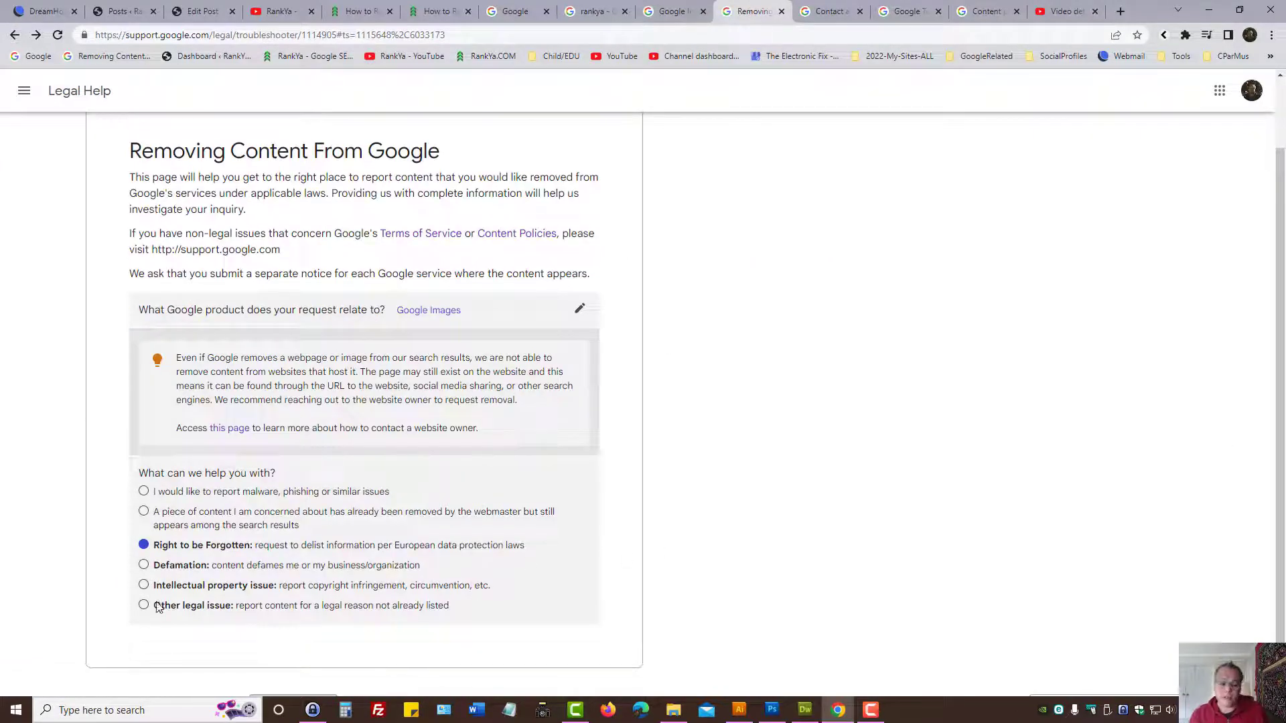
pyautogui.click(144, 565)
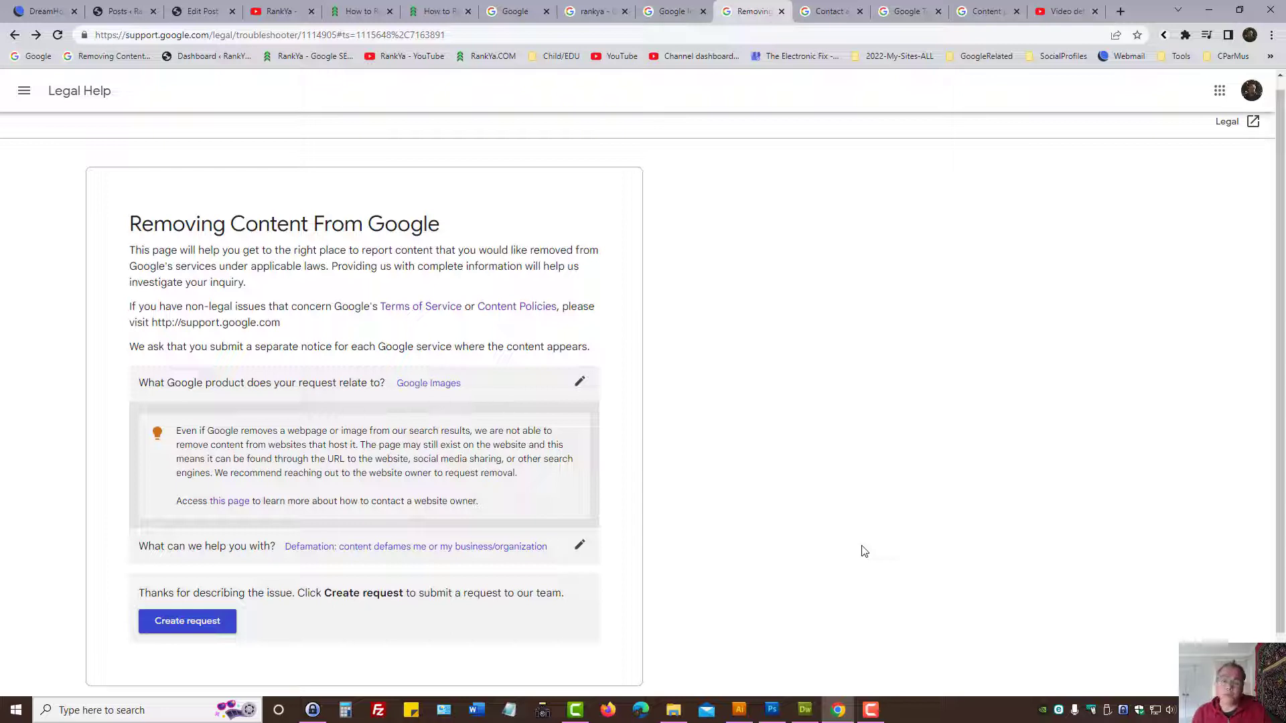
# Step: After checking the YouTube tab, reopen the reasons list with Defamation still selected
pyautogui.click(298, 9)
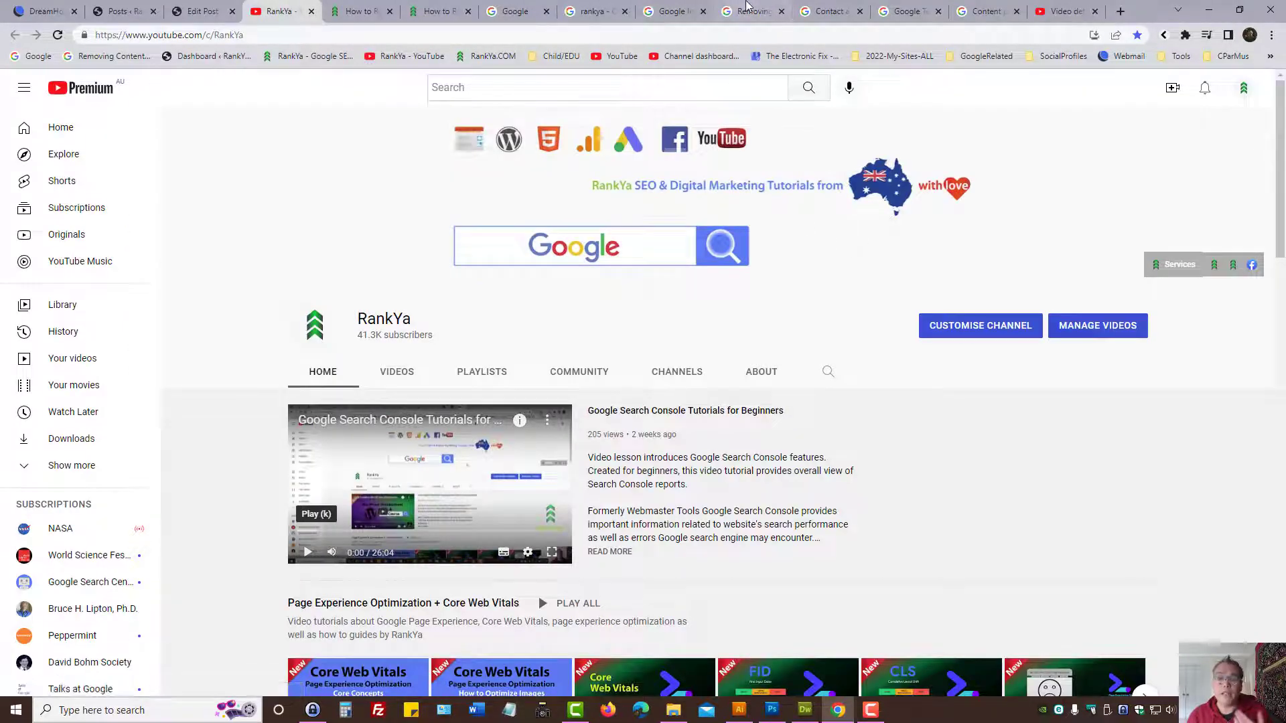
pyautogui.click(749, 11)
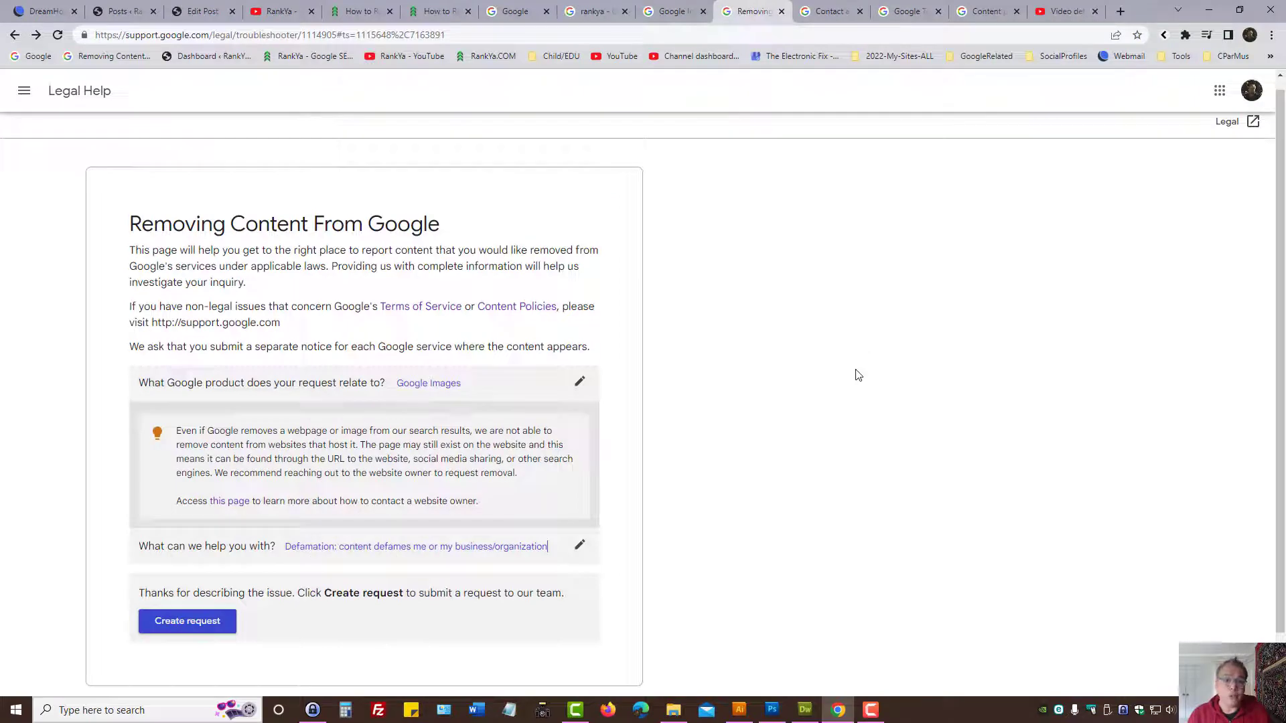
pyautogui.click(579, 546)
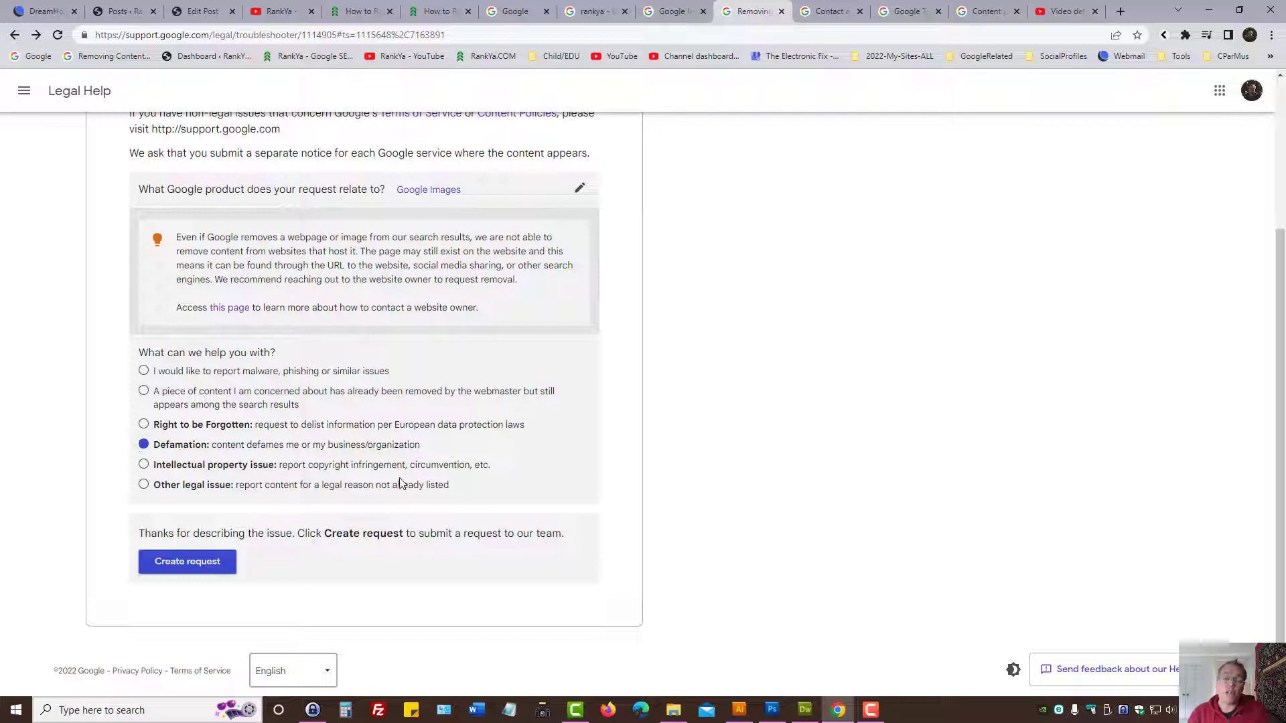
# Step: Choose Intellectual property issue, then Copyright infringement, consulting the image-removal blog post in between
pyautogui.click(144, 465)
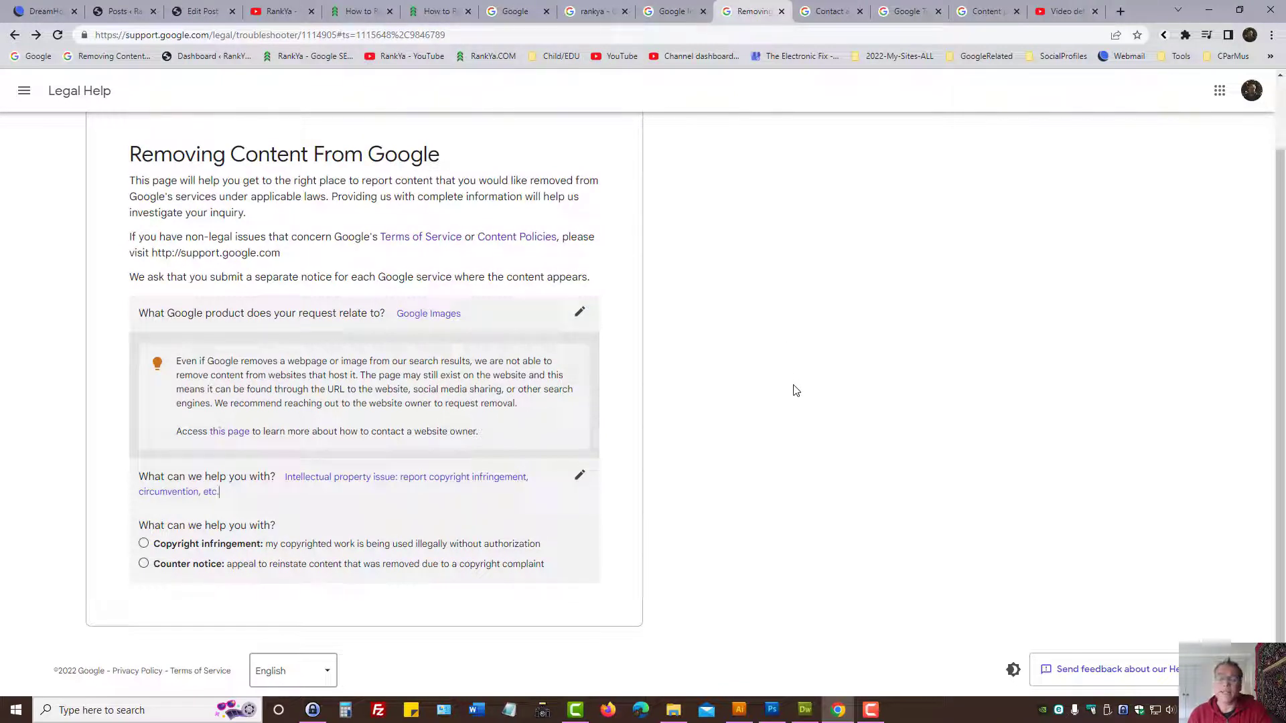
pyautogui.click(369, 11)
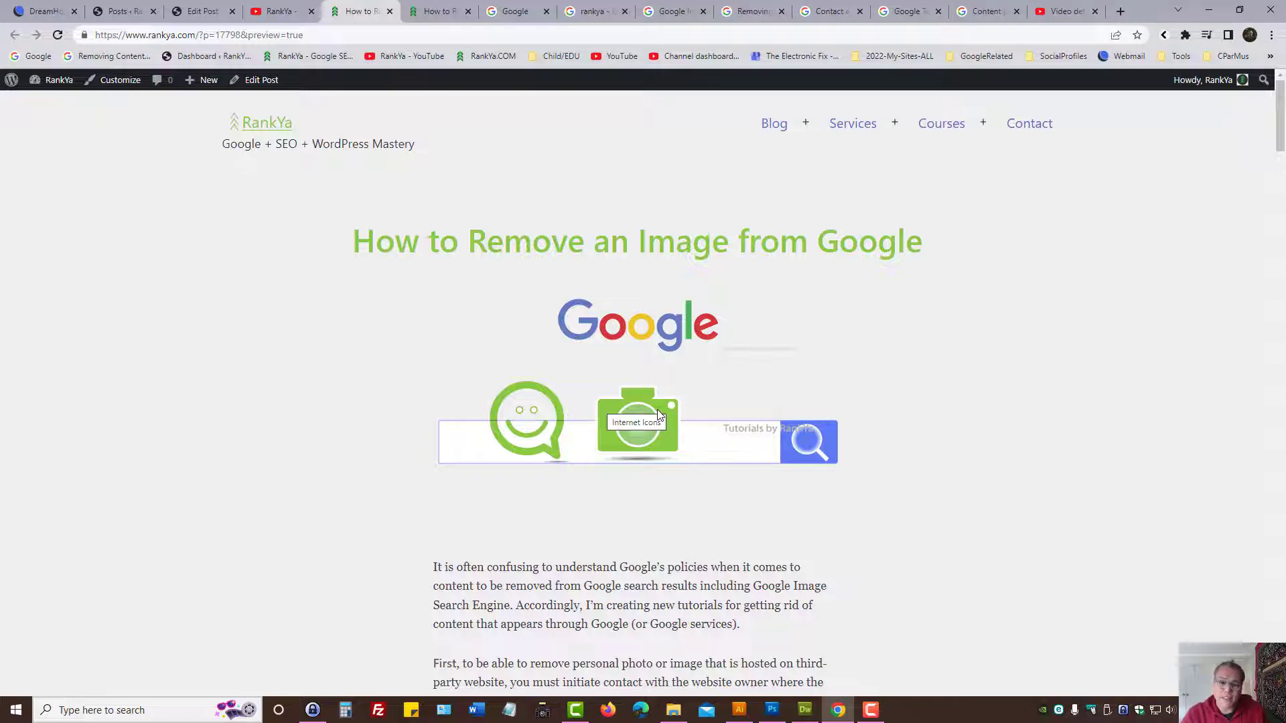
pyautogui.click(753, 11)
pyautogui.click(144, 544)
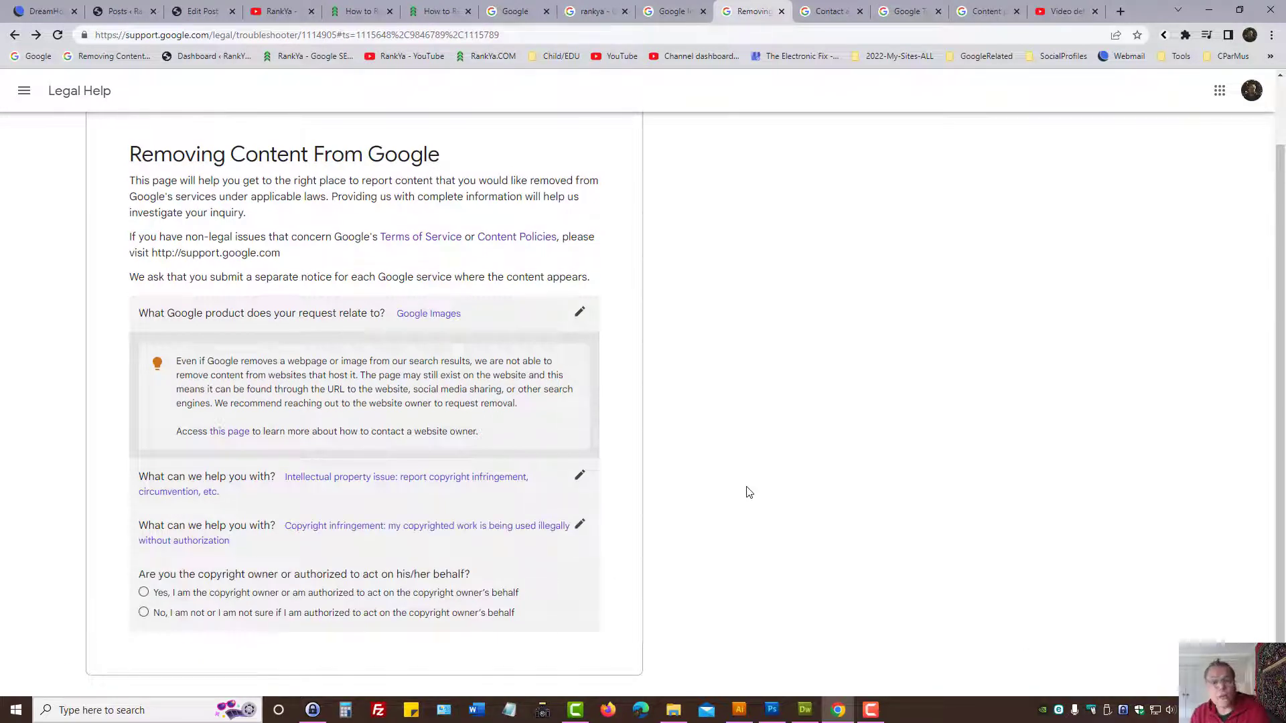
pyautogui.hotkey('ctrl', '5')
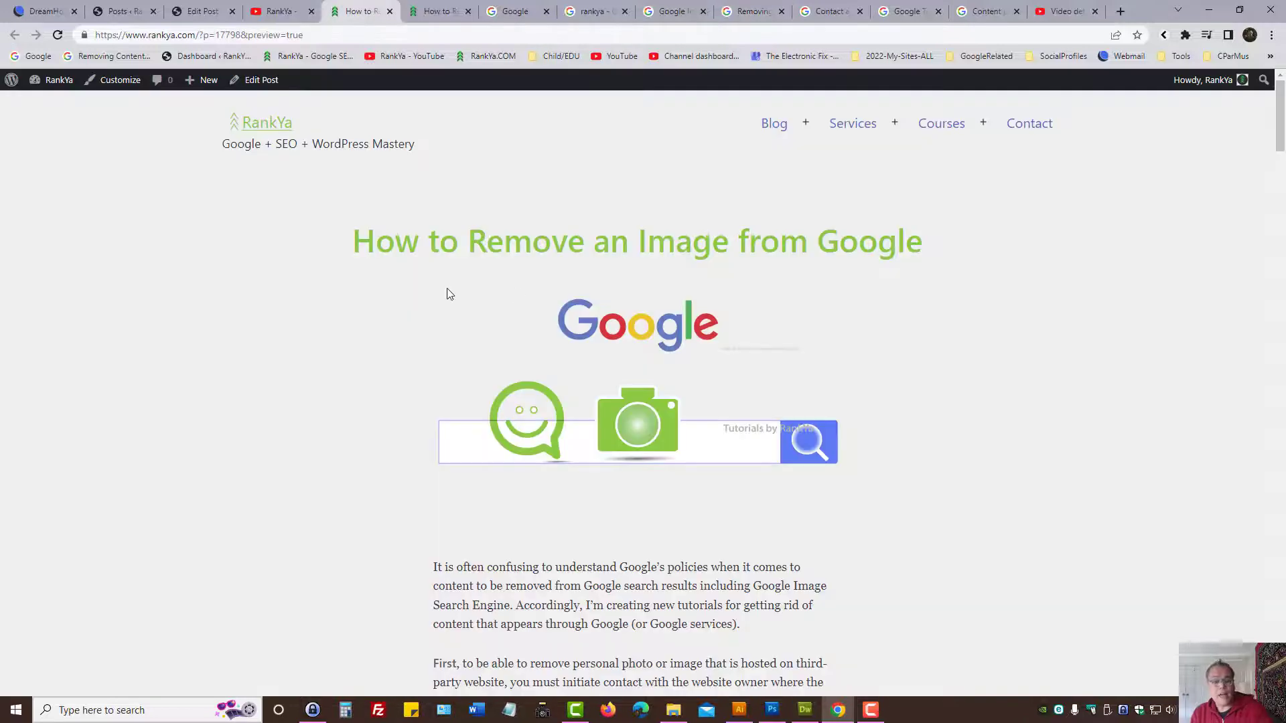
# Step: Open removing-an-image-from-Google-search-engine.jpg from the desktop in Photoshop
pyautogui.click(1214, 12)
pyautogui.click(1226, 14)
pyautogui.click(1223, 10)
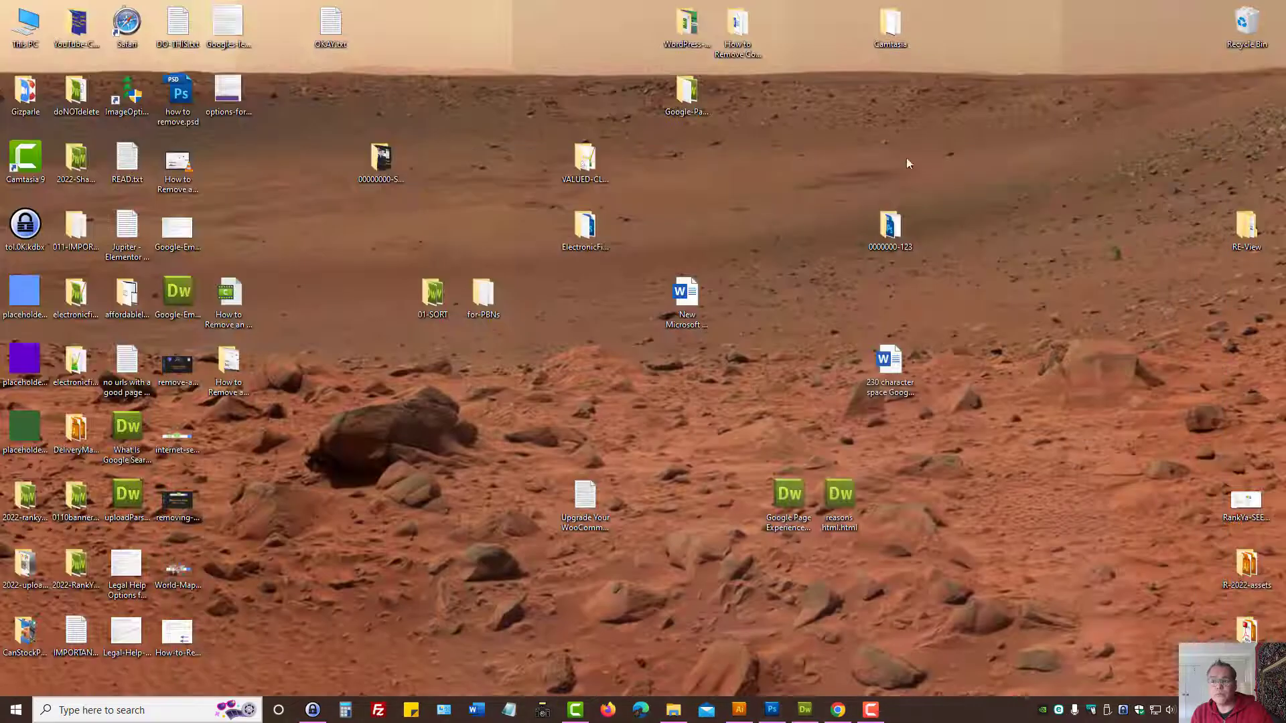
pyautogui.click(188, 506)
pyautogui.doubleClick(188, 506)
# Step: Check the image's Copyright Notice in File Info, cancel without changes, and return to the browser
pyautogui.click(37, 14)
pyautogui.click(79, 356)
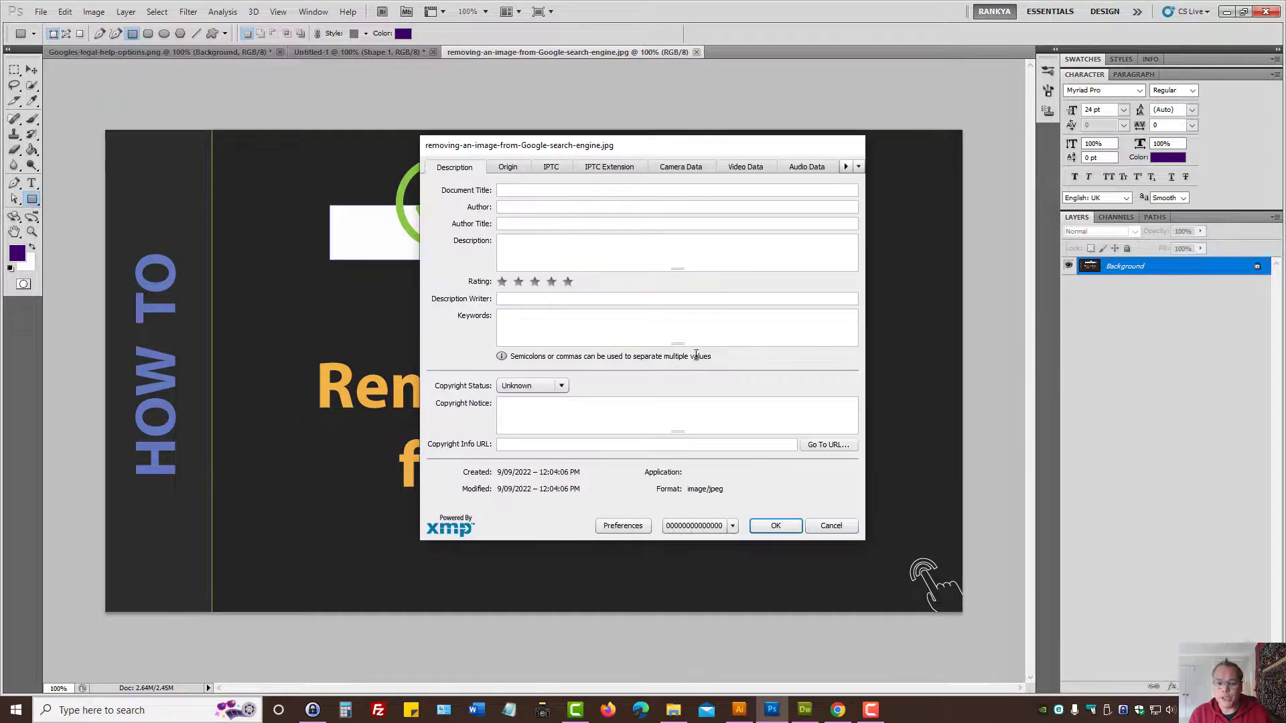
pyautogui.click(677, 404)
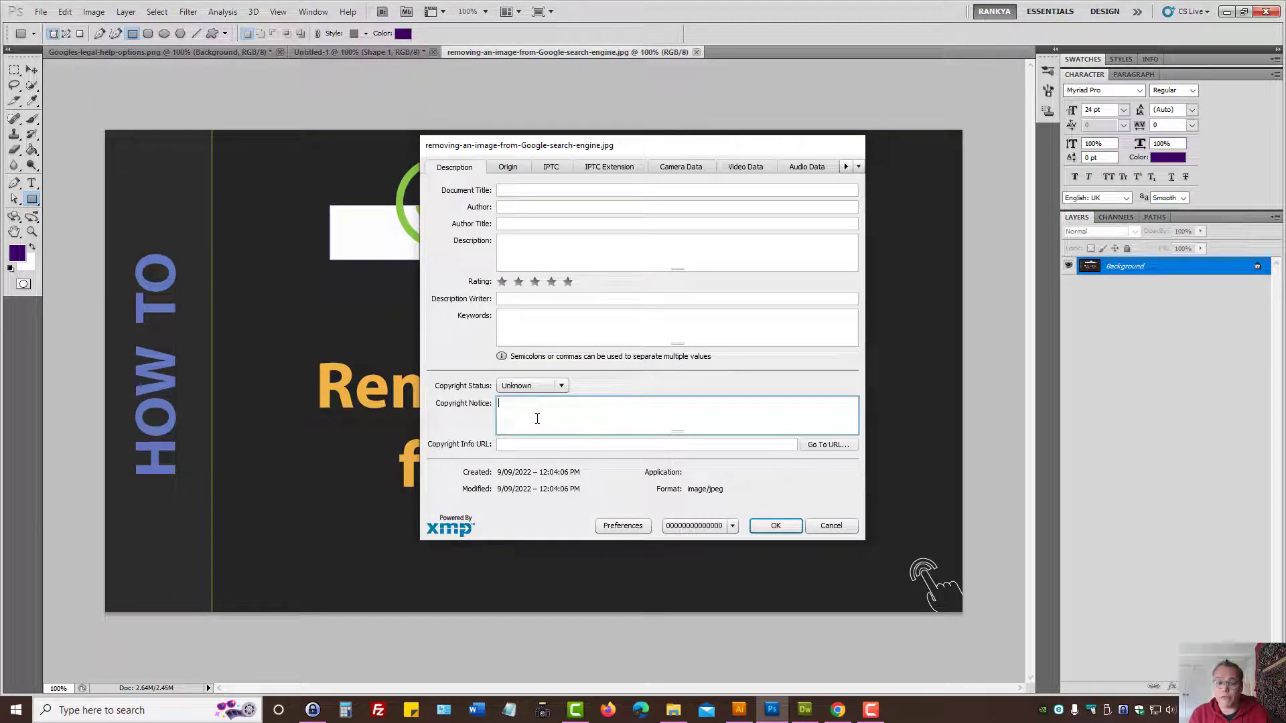
pyautogui.click(831, 525)
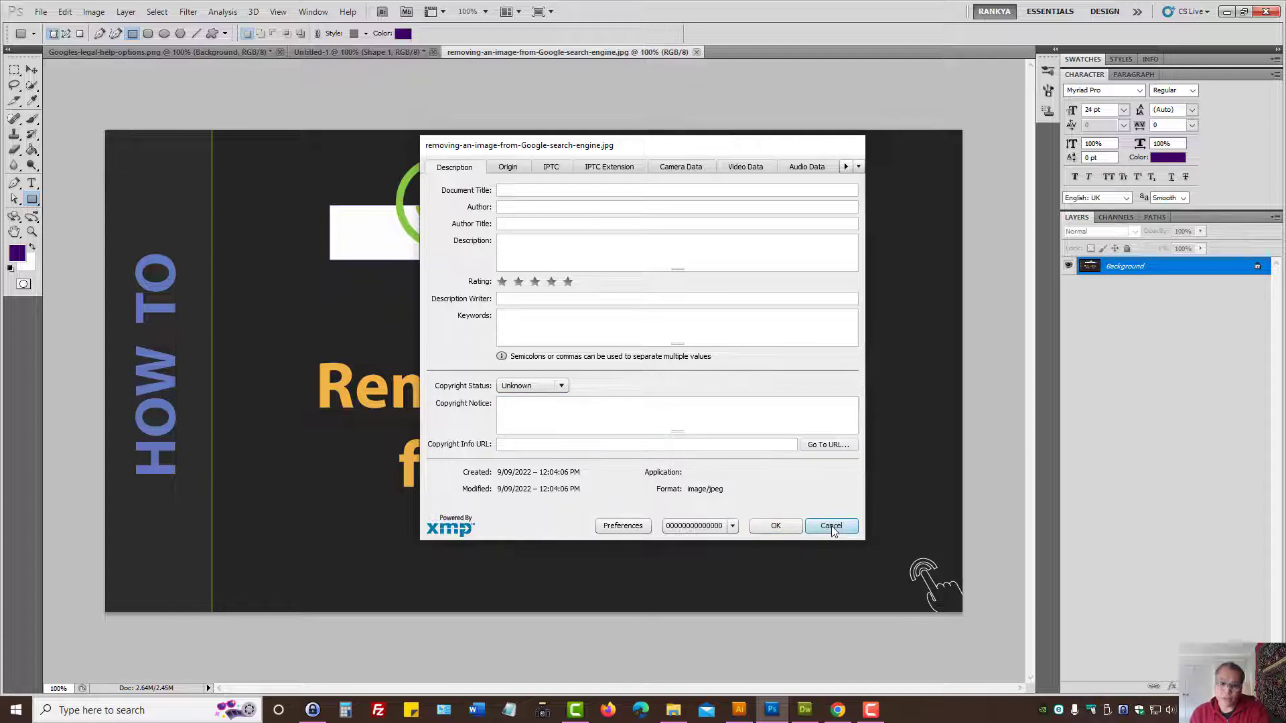
pyautogui.click(830, 525)
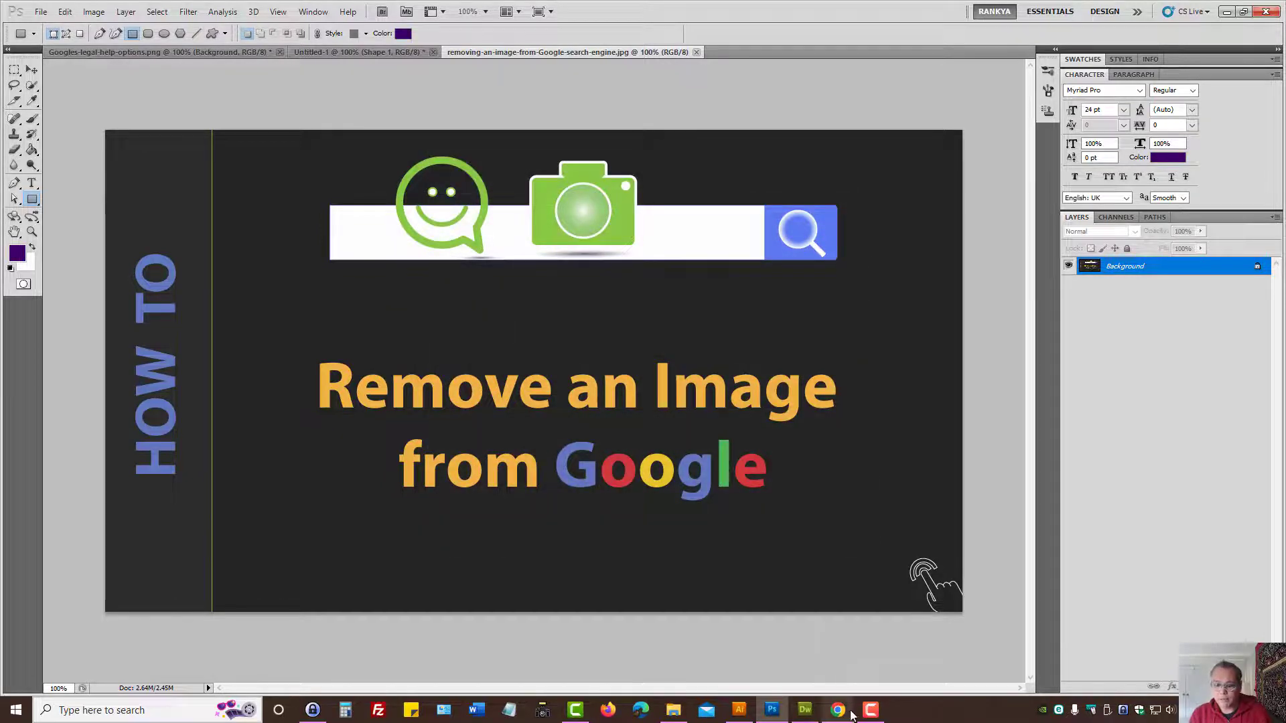
pyautogui.click(838, 710)
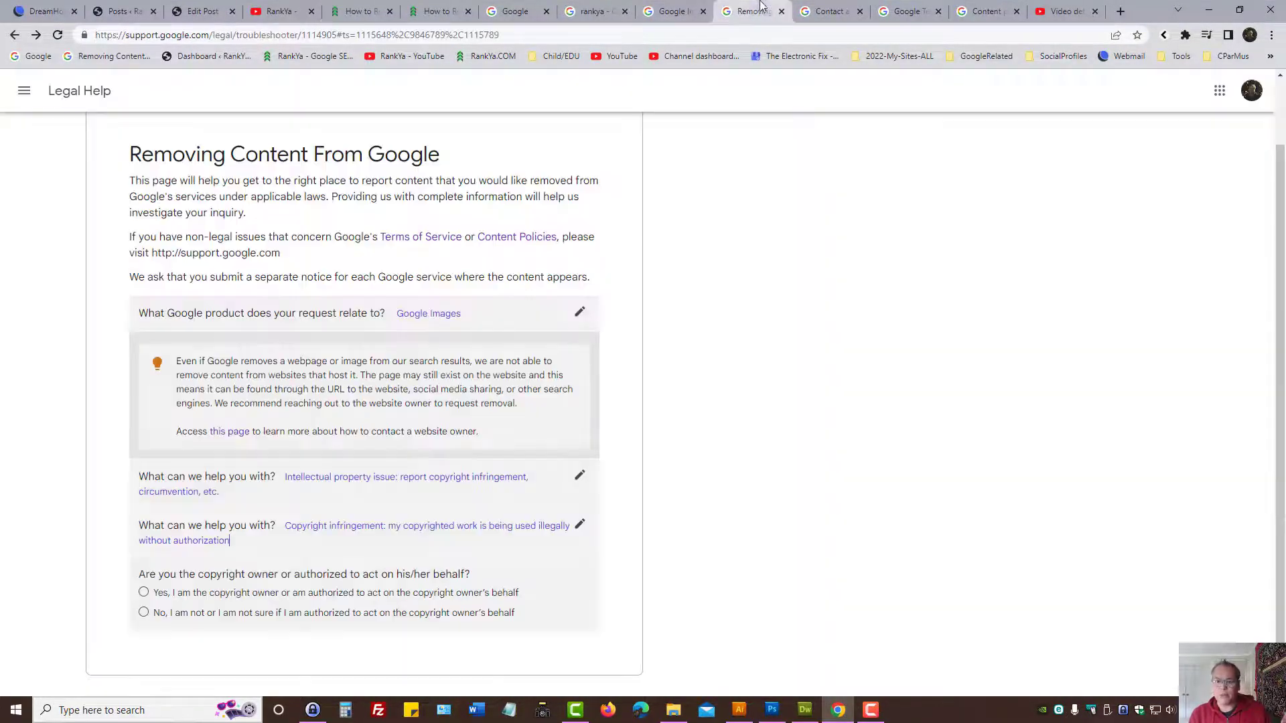
# Step: Reopen both help answers, Intellectual property issue and Copyright infringement, for editing
pyautogui.click(754, 11)
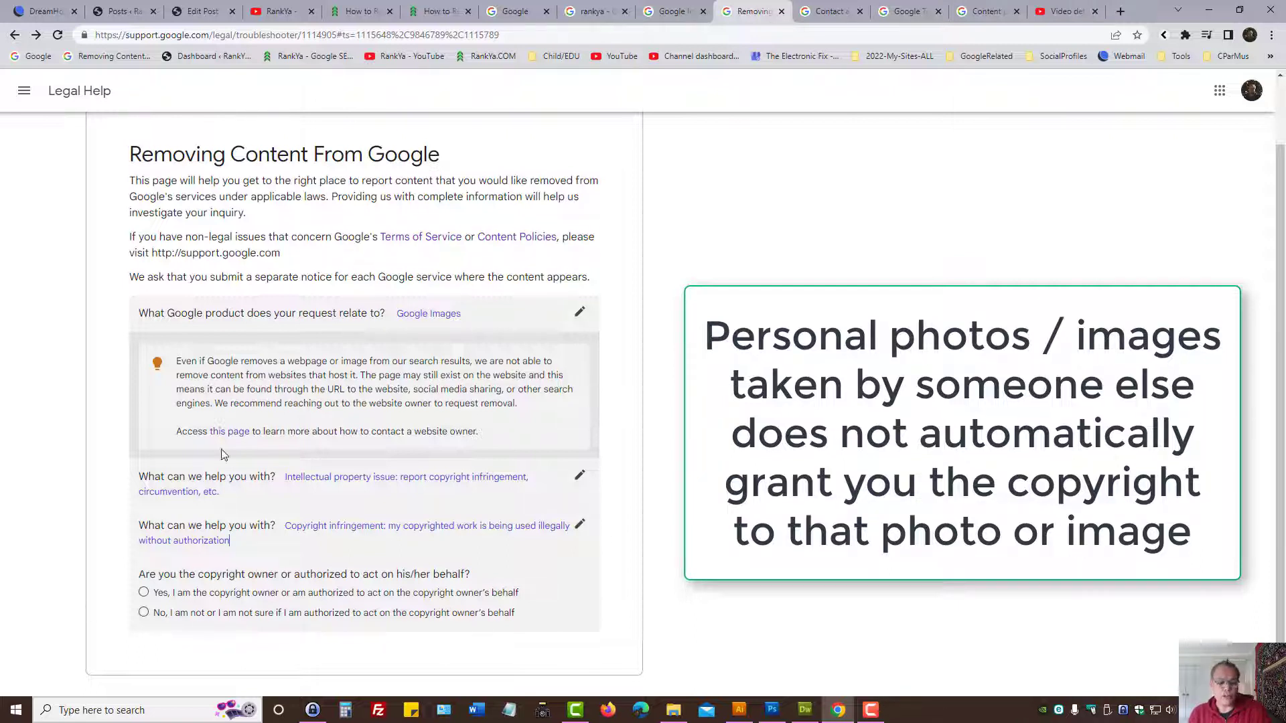
pyautogui.click(580, 525)
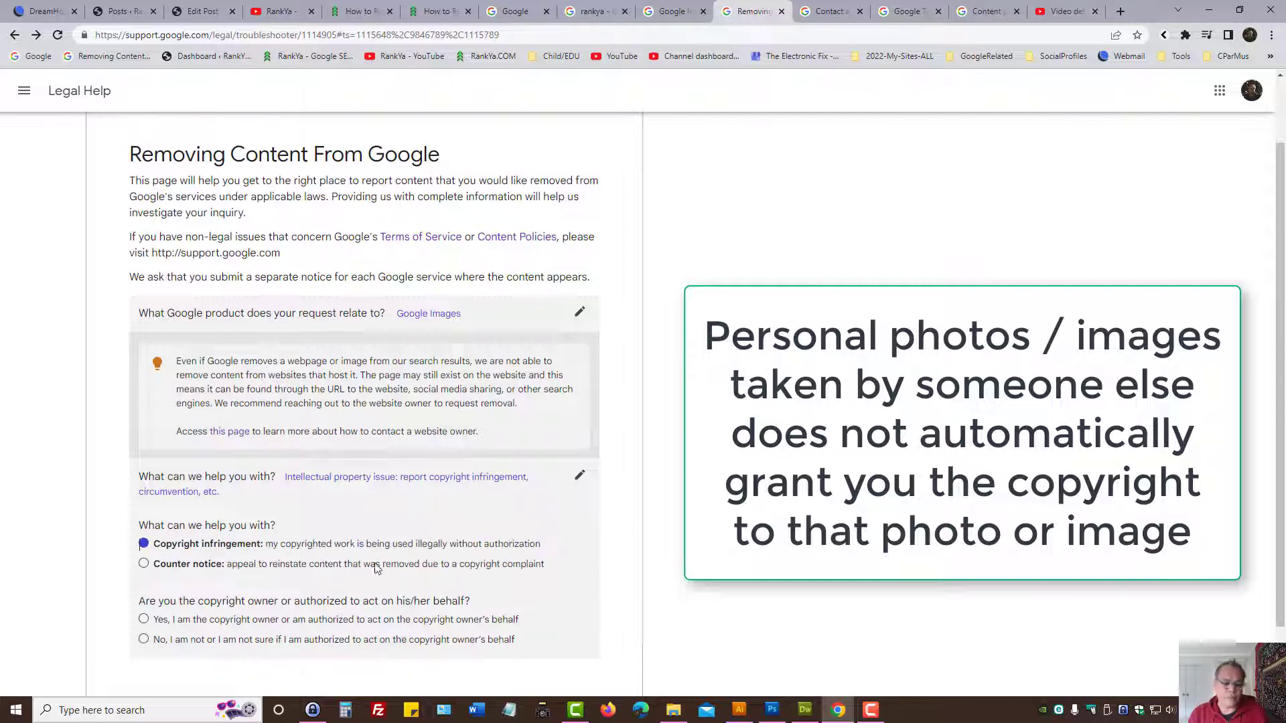
pyautogui.click(580, 476)
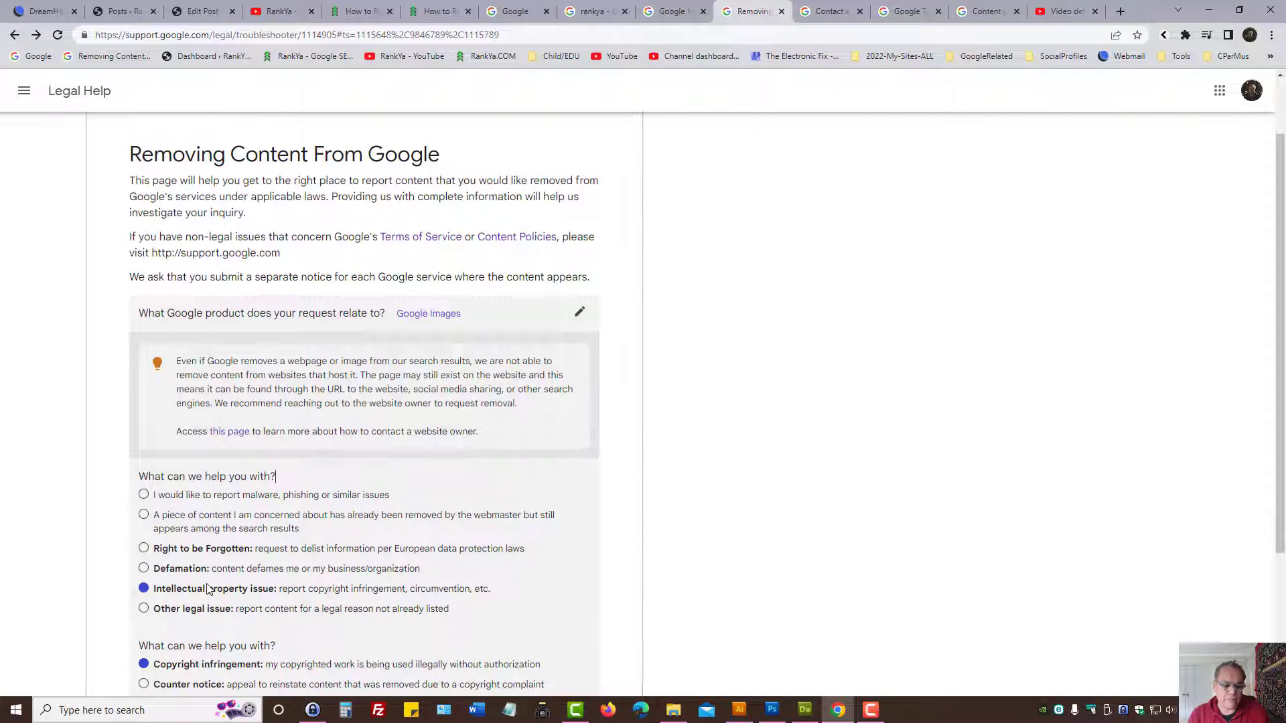
pyautogui.scroll(-3, 210, 590)
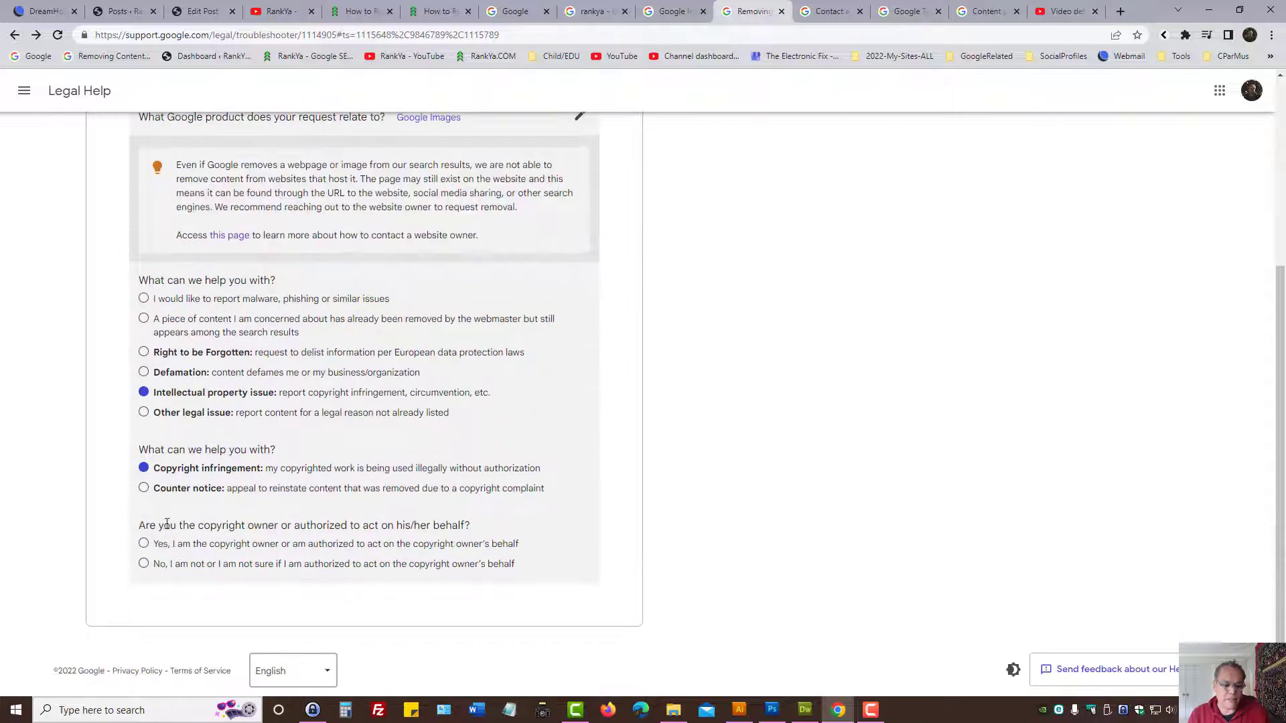
# Step: Choose 'Other legal issue' as the answer to the first 'What can we help you with?' question
pyautogui.click(144, 413)
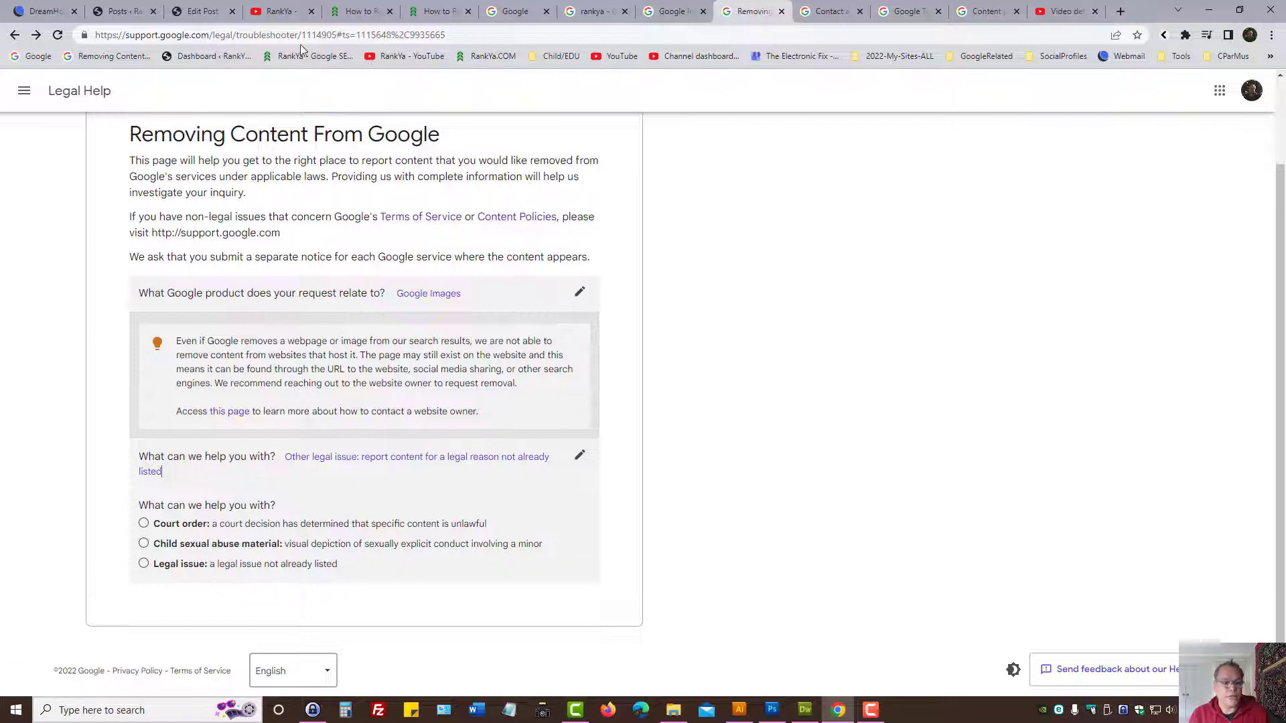
# Step: Restart the questionnaire without the #ts fragment, choosing Google Images and Defamation to open the request form
pyautogui.moveTo(342, 35); pyautogui.dragTo(688, 128)
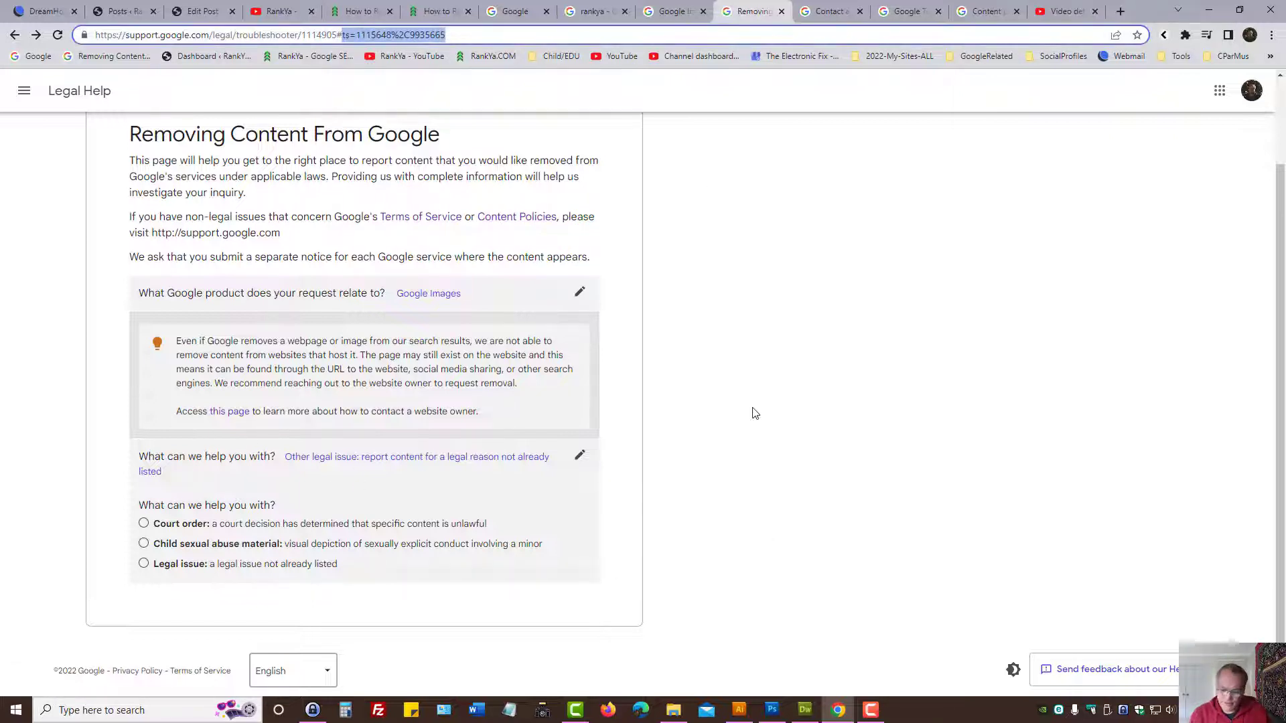
pyautogui.press('BackSpace')
pyautogui.press('BackSpace')
pyautogui.press('Return')
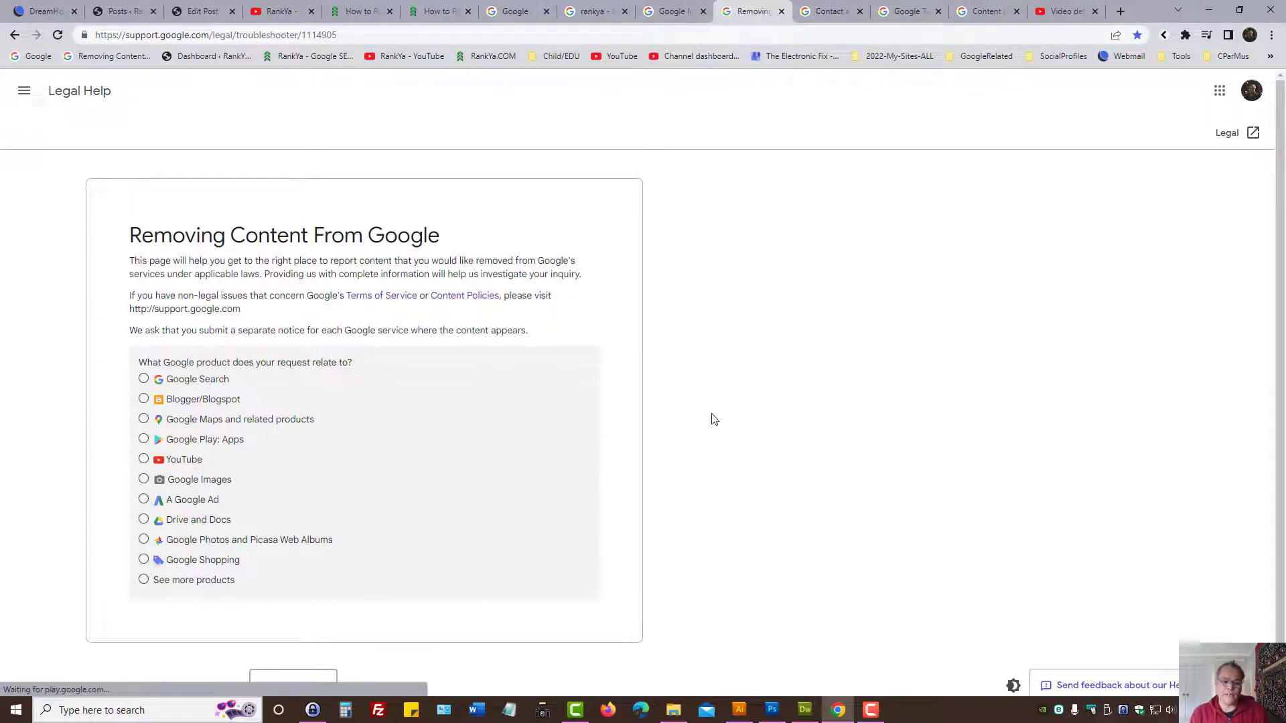
pyautogui.click(144, 480)
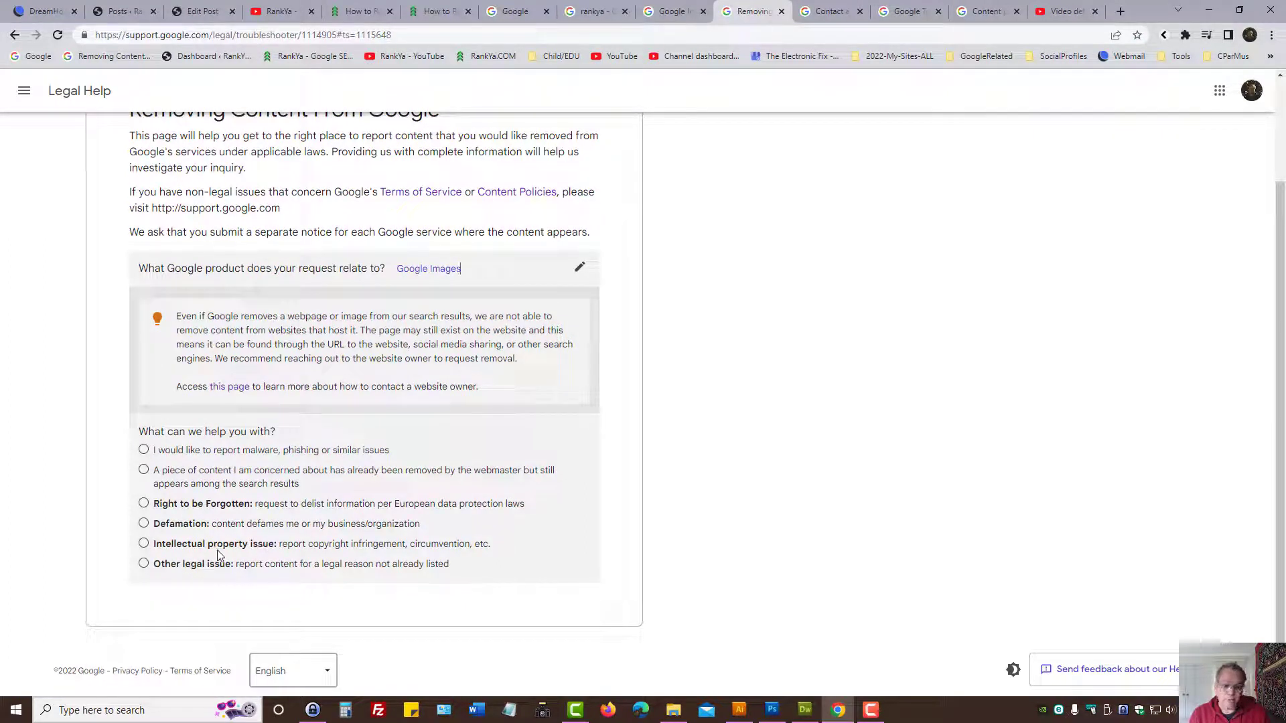
pyautogui.click(143, 524)
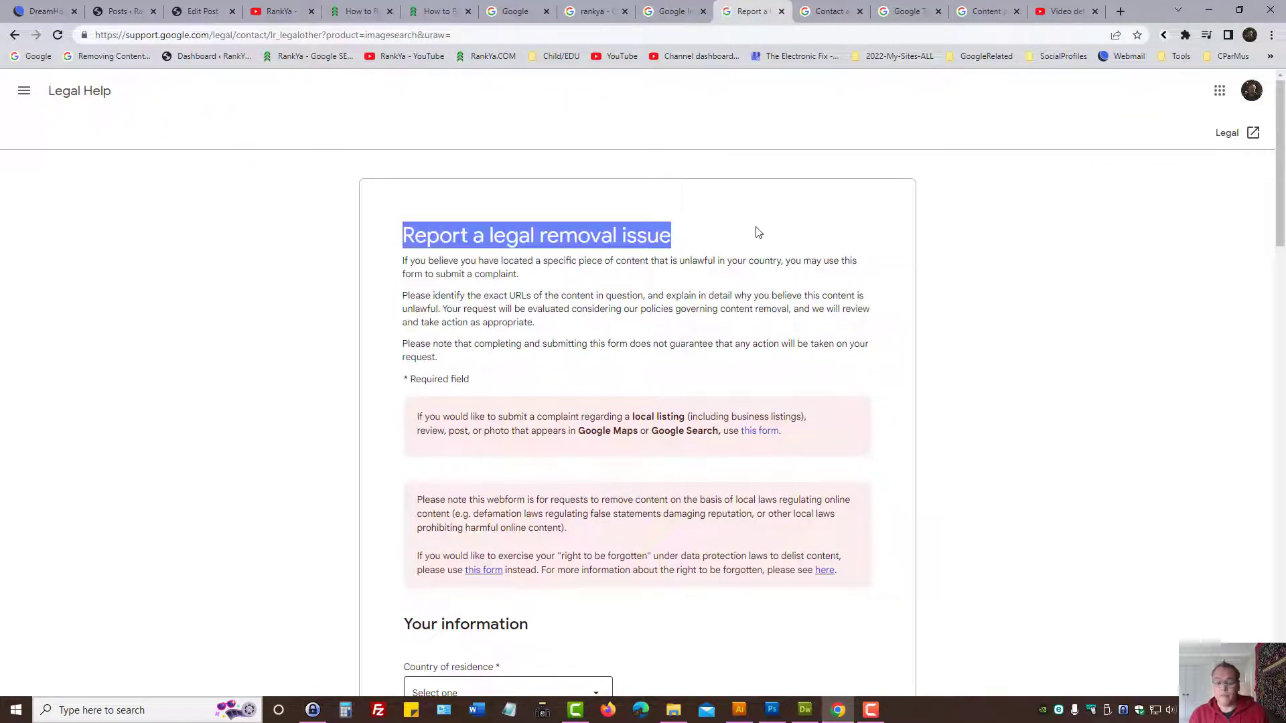
# Step: Glance at the Google Search content policies page, then review the Report a legal removal issue heading
pyautogui.click(898, 8)
pyautogui.click(990, 10)
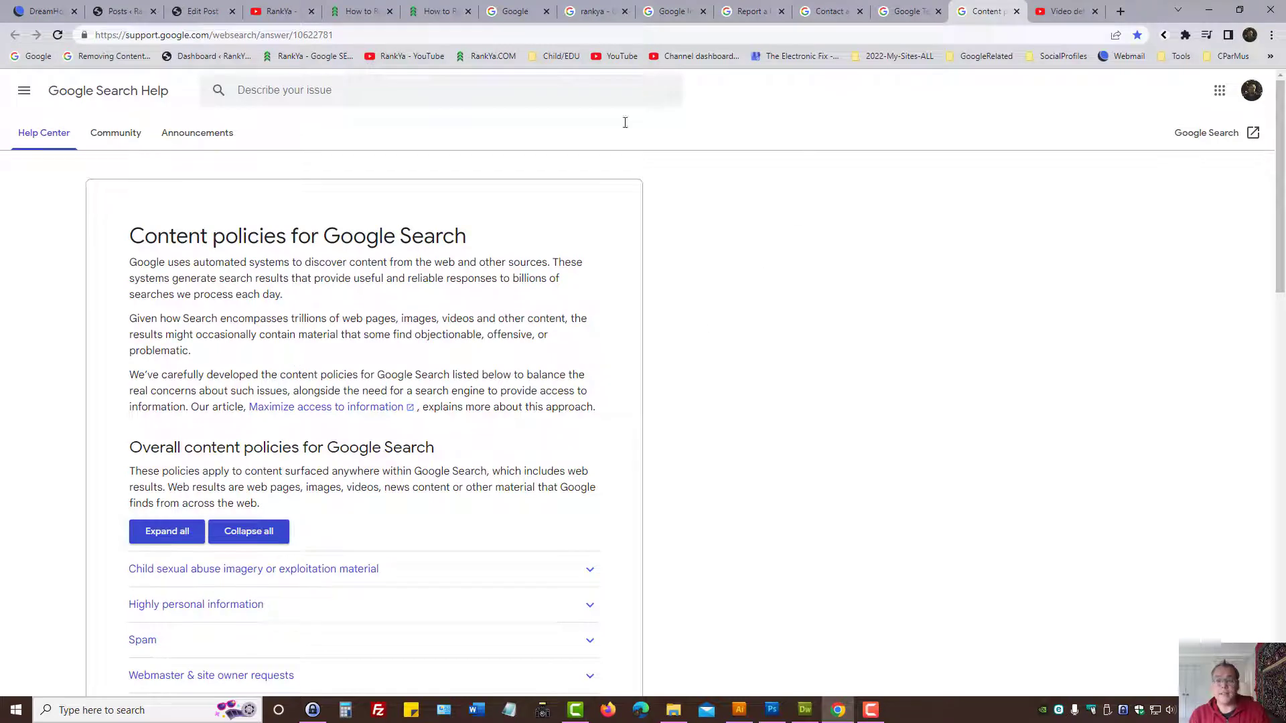
pyautogui.click(753, 9)
pyautogui.click(462, 305)
pyautogui.scroll(-3, 540, 335)
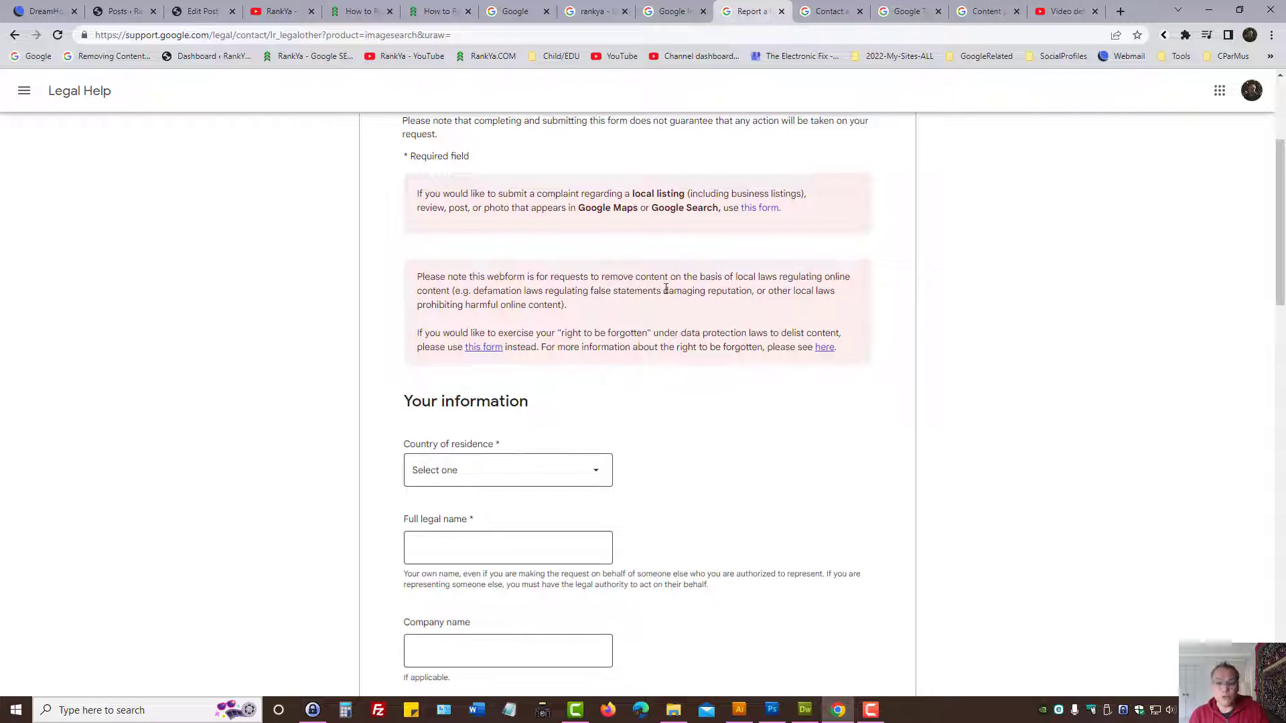
pyautogui.scroll(3, 665, 289)
pyautogui.moveTo(388, 248); pyautogui.dragTo(712, 231)
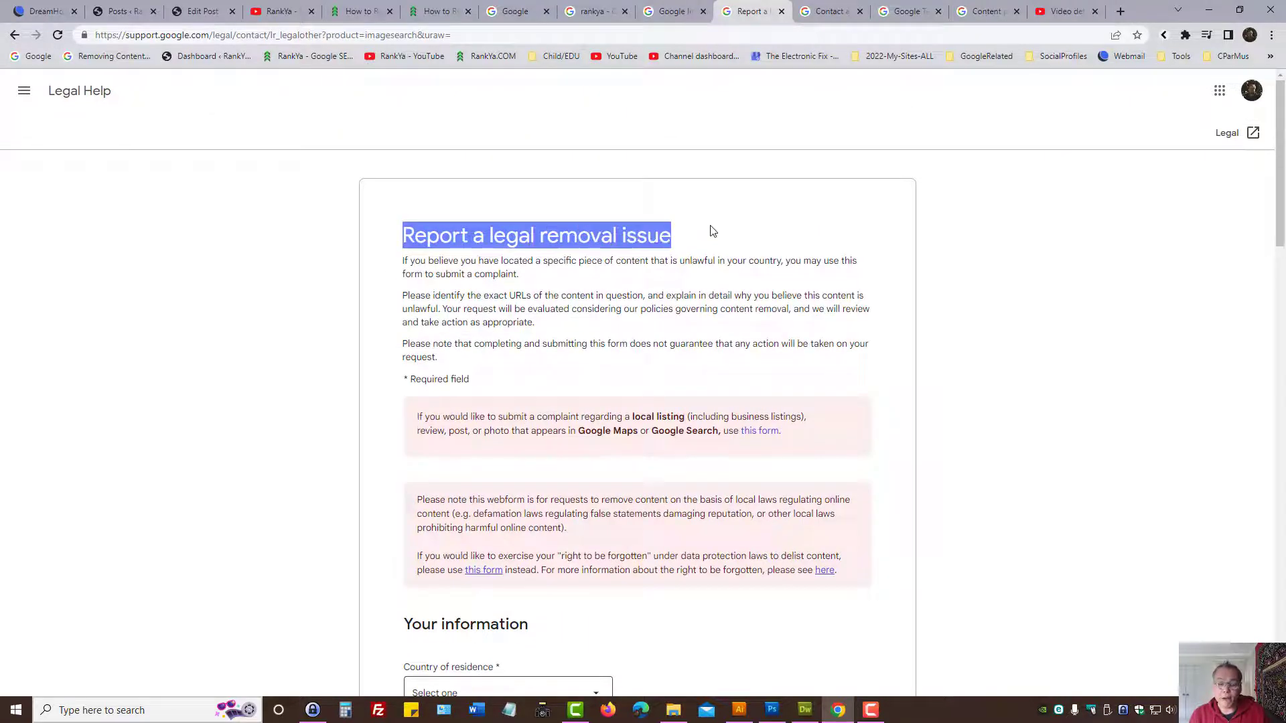
pyautogui.click(585, 341)
# Step: Scroll through the removal form's fields, then switch to the rankya Google Images results
pyautogui.scroll(-3, 611, 379)
pyautogui.scroll(-3, 722, 463)
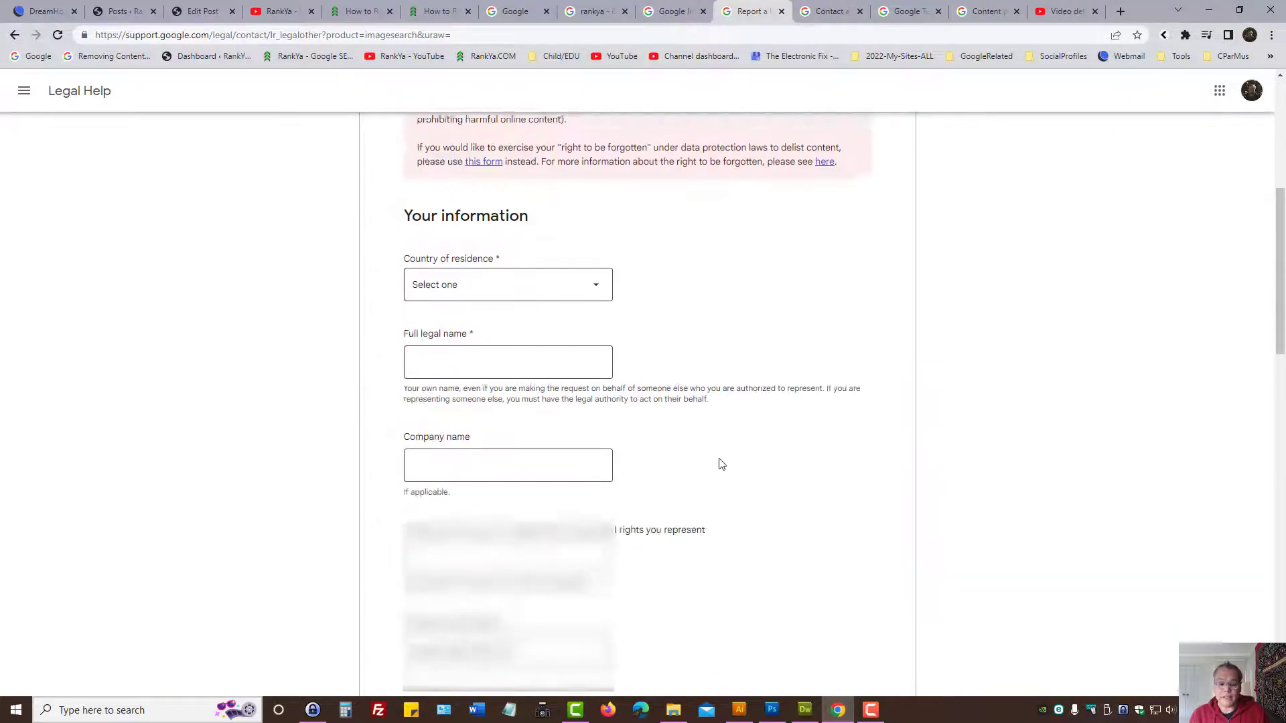
pyautogui.scroll(-3, 702, 363)
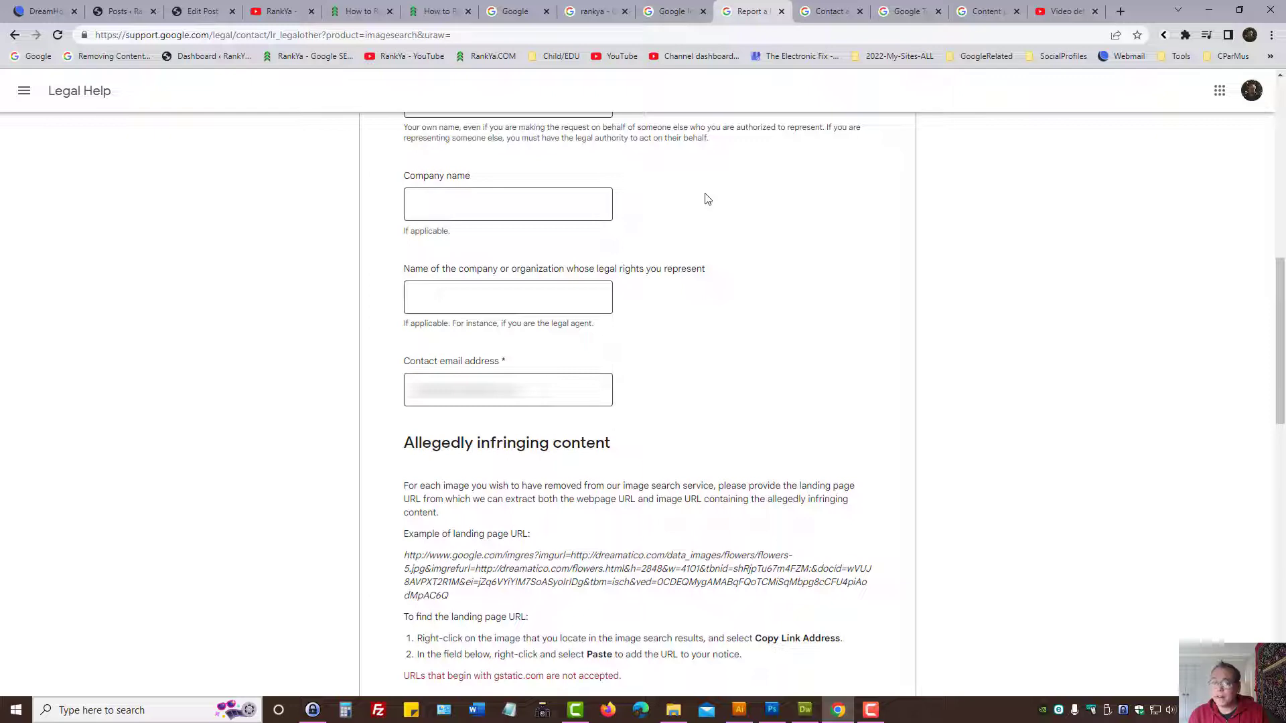
pyautogui.scroll(3, 773, 252)
pyautogui.scroll(-3, 750, 397)
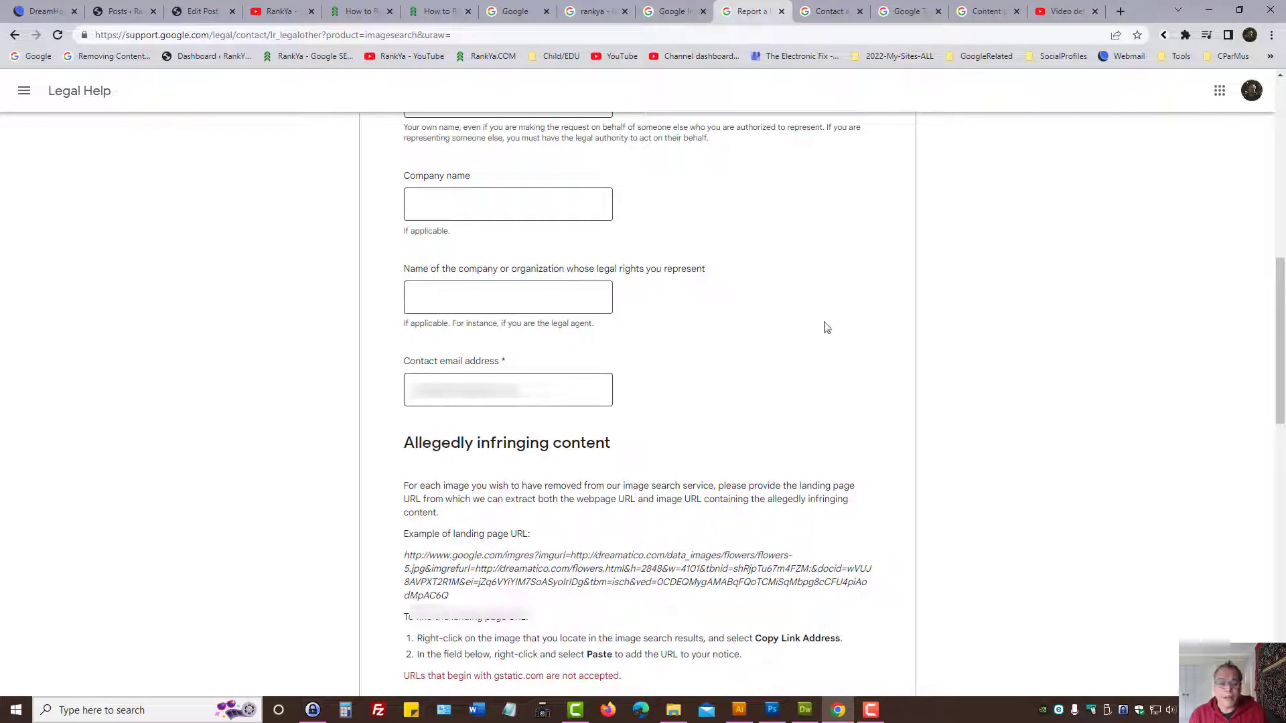
pyautogui.scroll(-6, 779, 368)
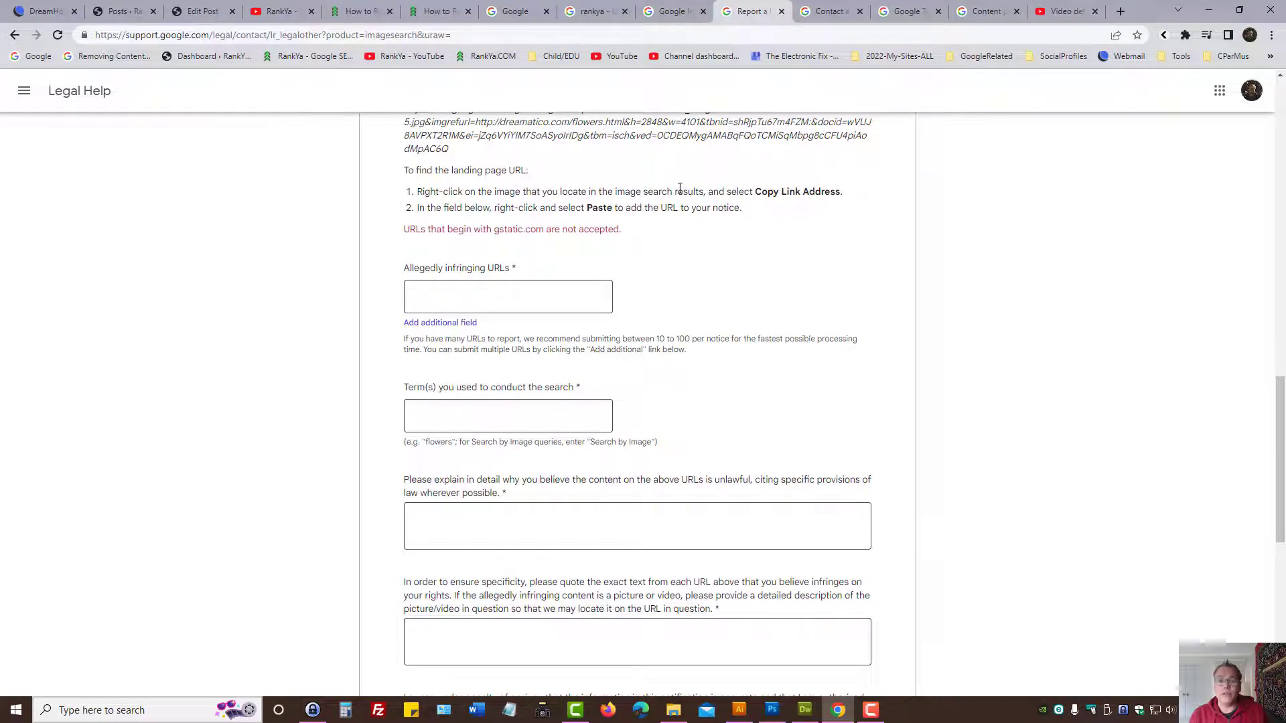
pyautogui.click(593, 11)
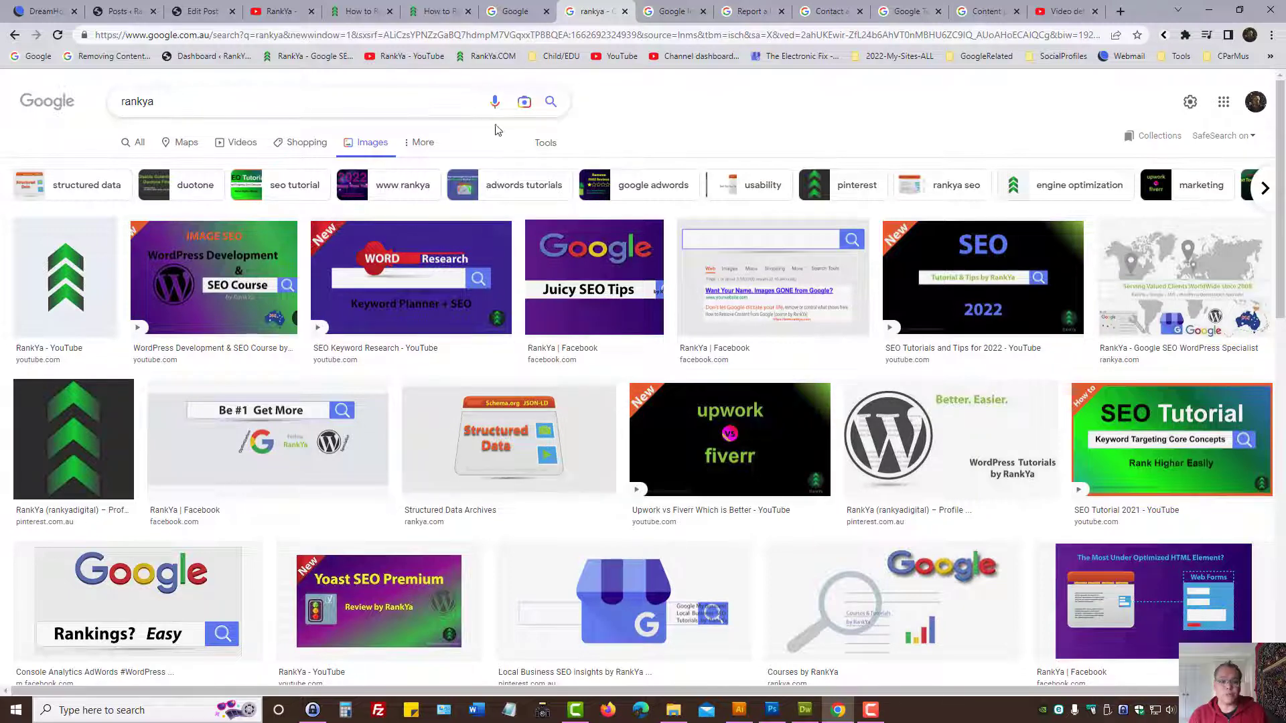
# Step: Run a Google web search for 'rankya'
pyautogui.click(511, 14)
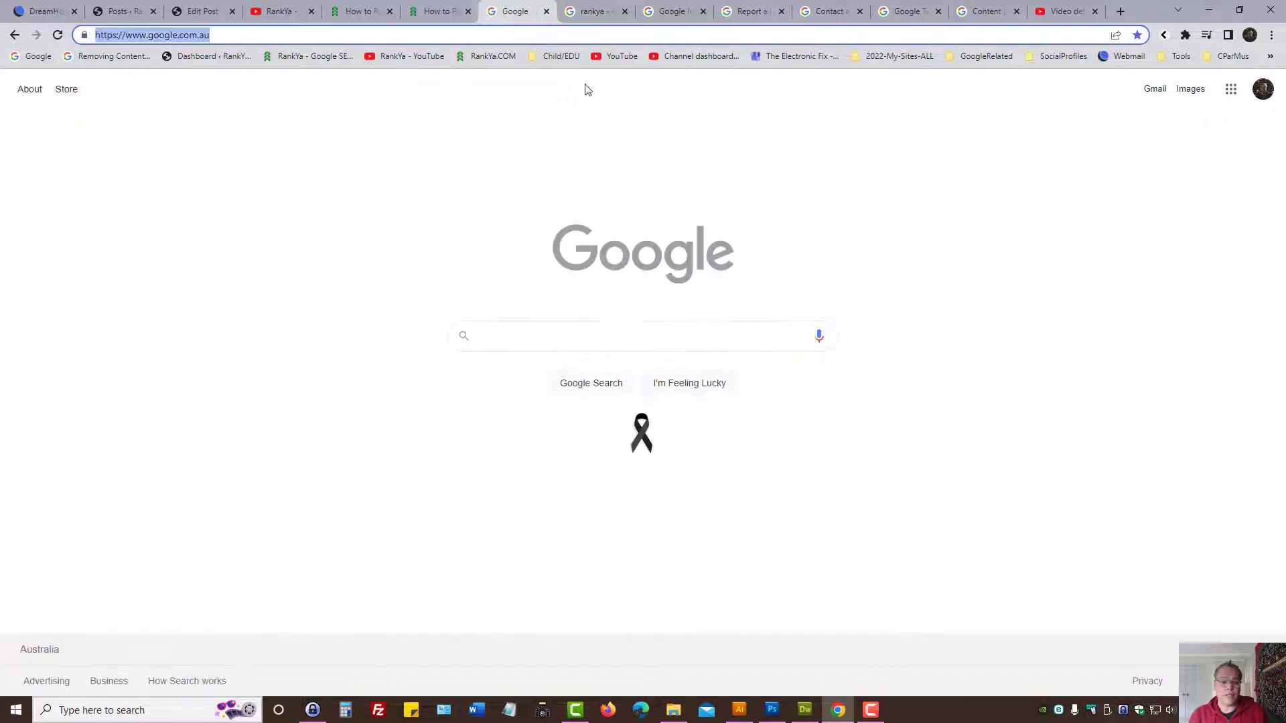
pyautogui.click(510, 335)
pyautogui.write('rankya')
pyautogui.press('Return')
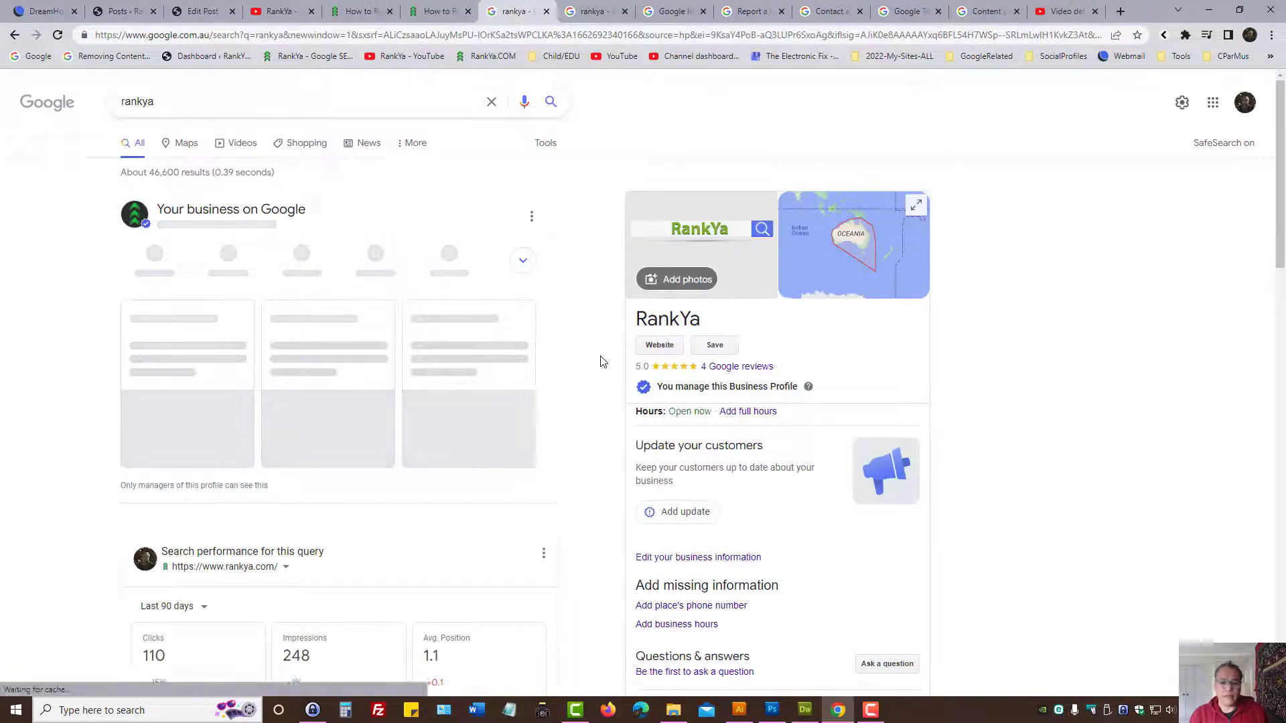
# Step: Open the RankYa Facebook result from the search results in a new tab
pyautogui.scroll(-6, 476, 476)
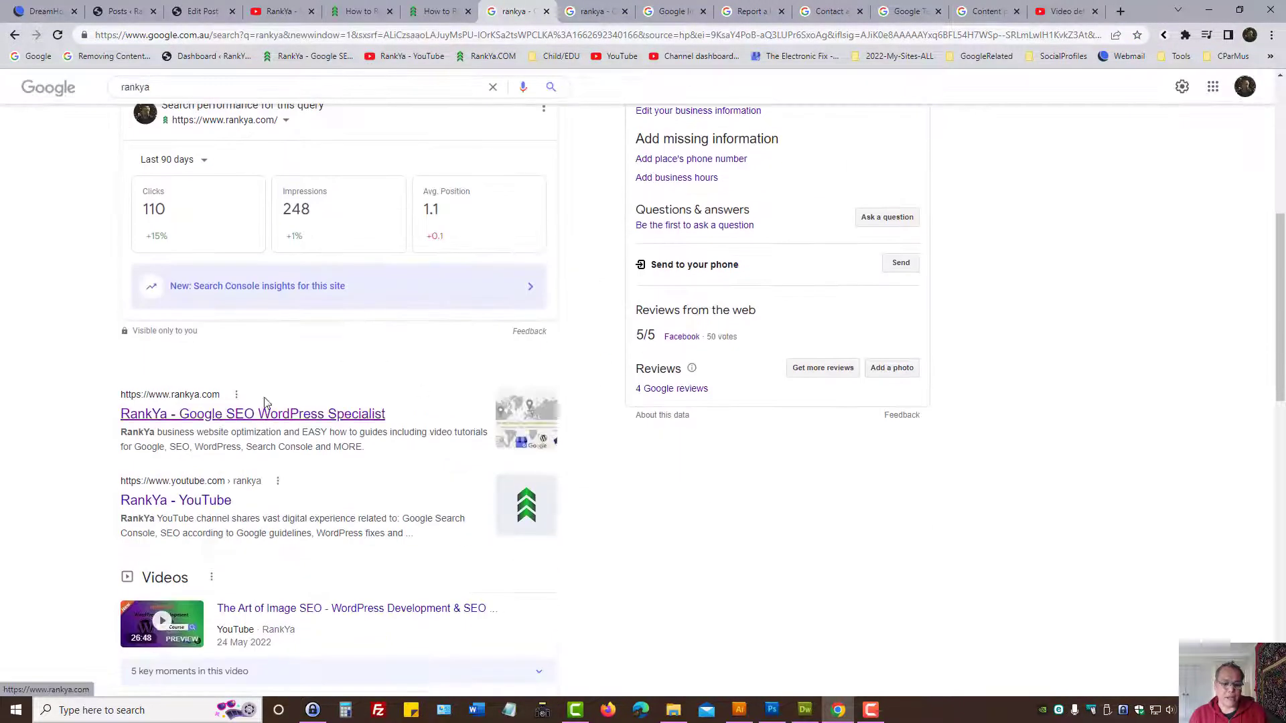
pyautogui.scroll(-10, 379, 481)
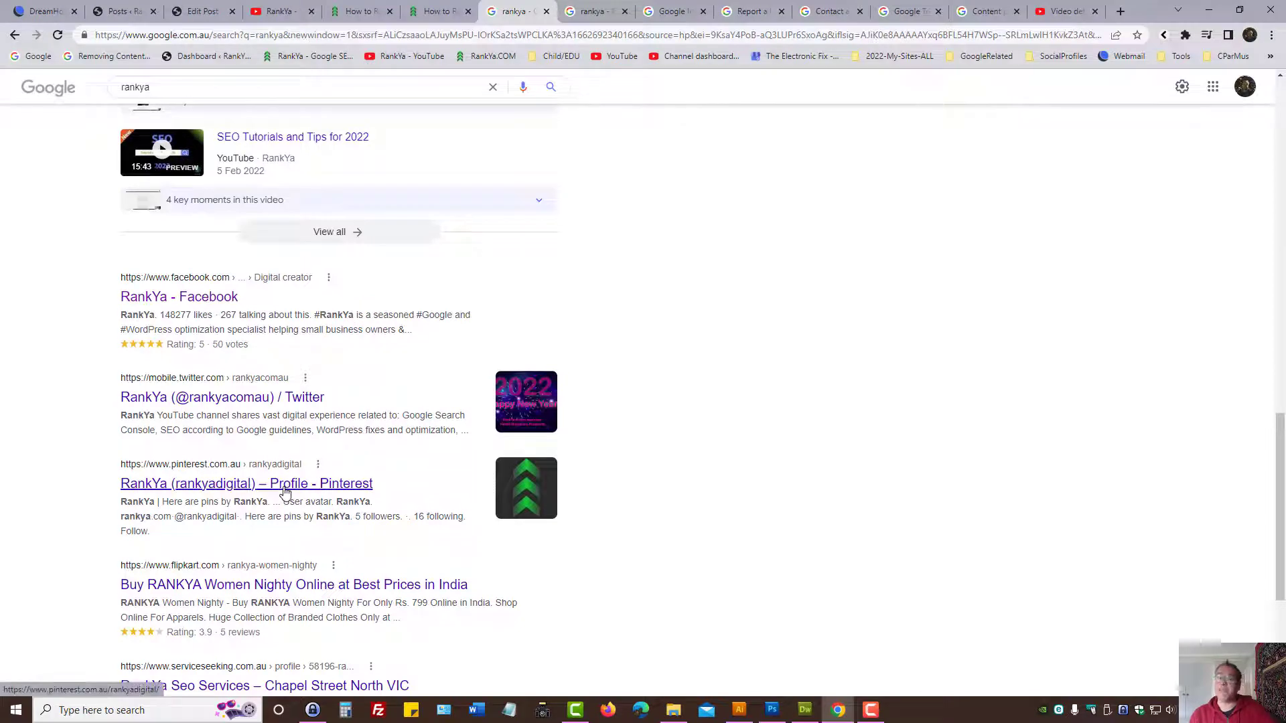
pyautogui.scroll(-3, 648, 429)
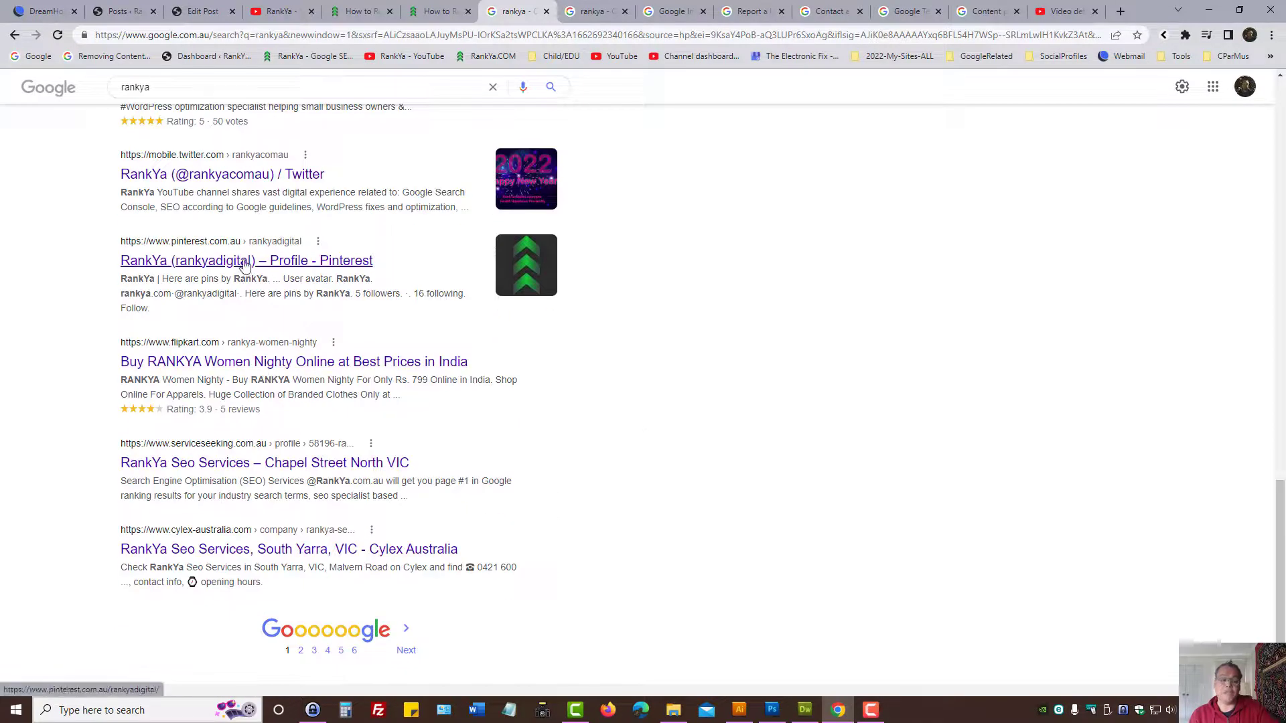
pyautogui.scroll(15, 603, 406)
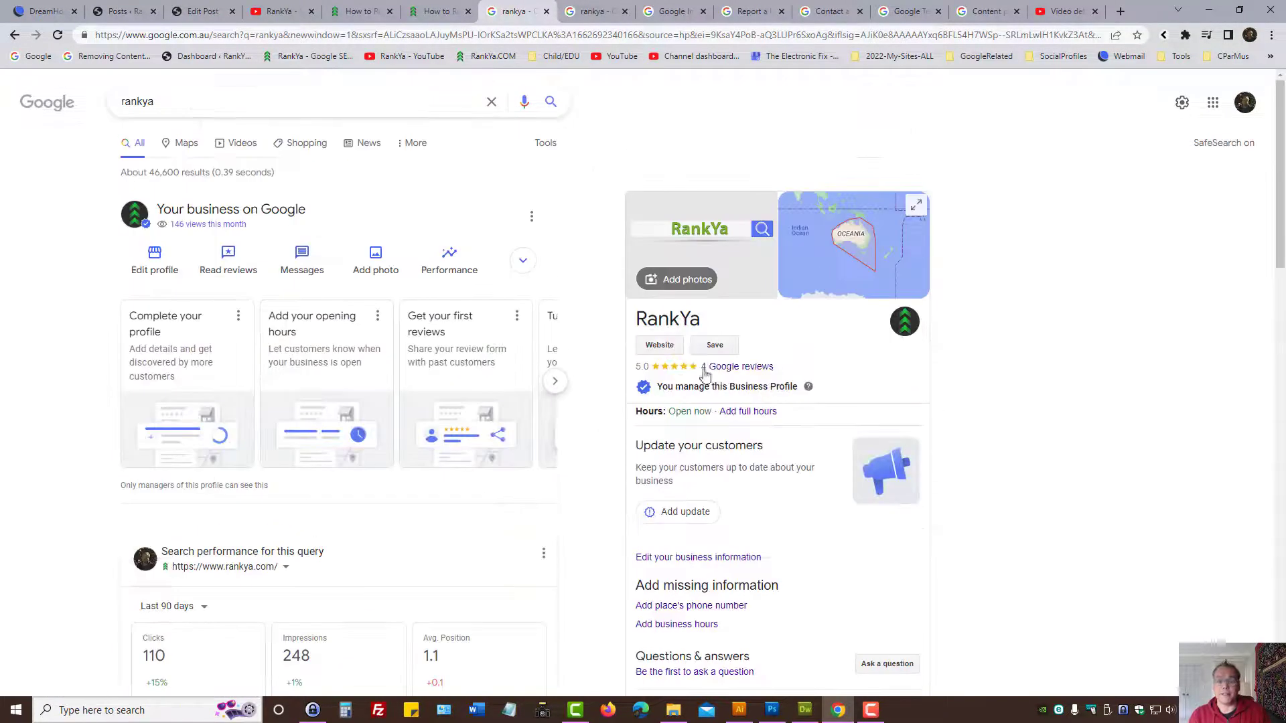
pyautogui.scroll(-8, 589, 375)
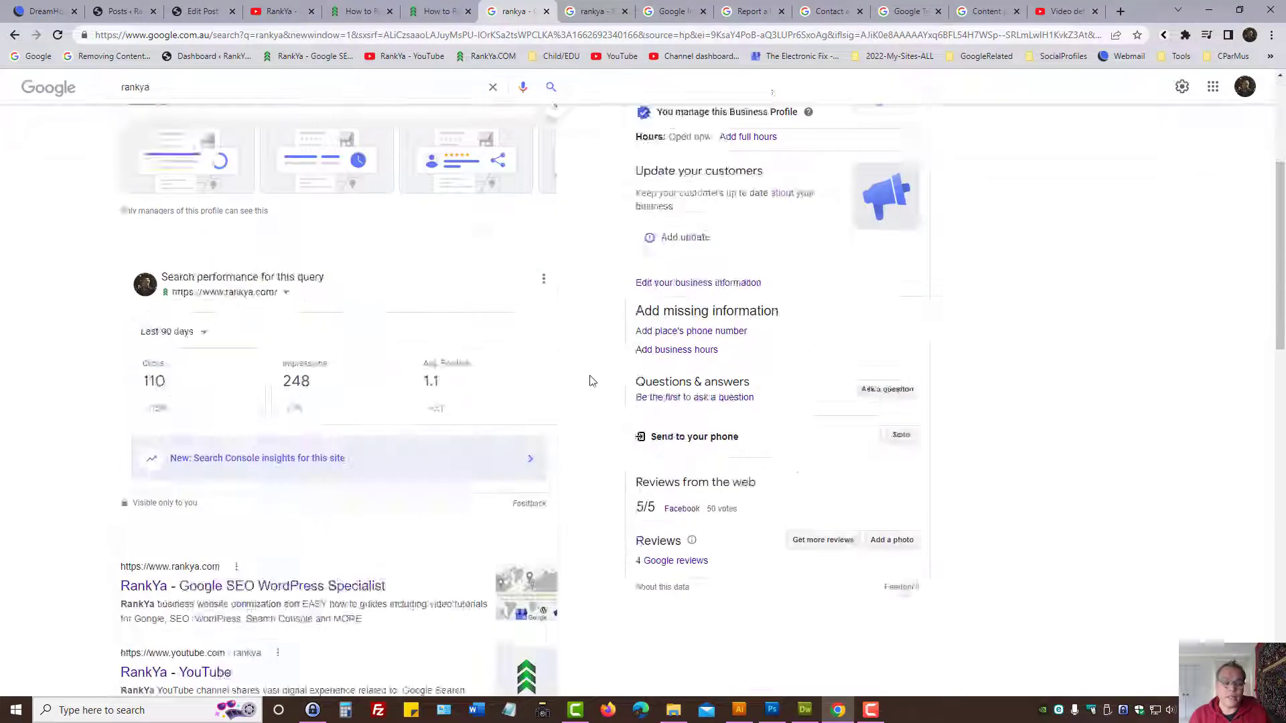
pyautogui.scroll(-6, 523, 461)
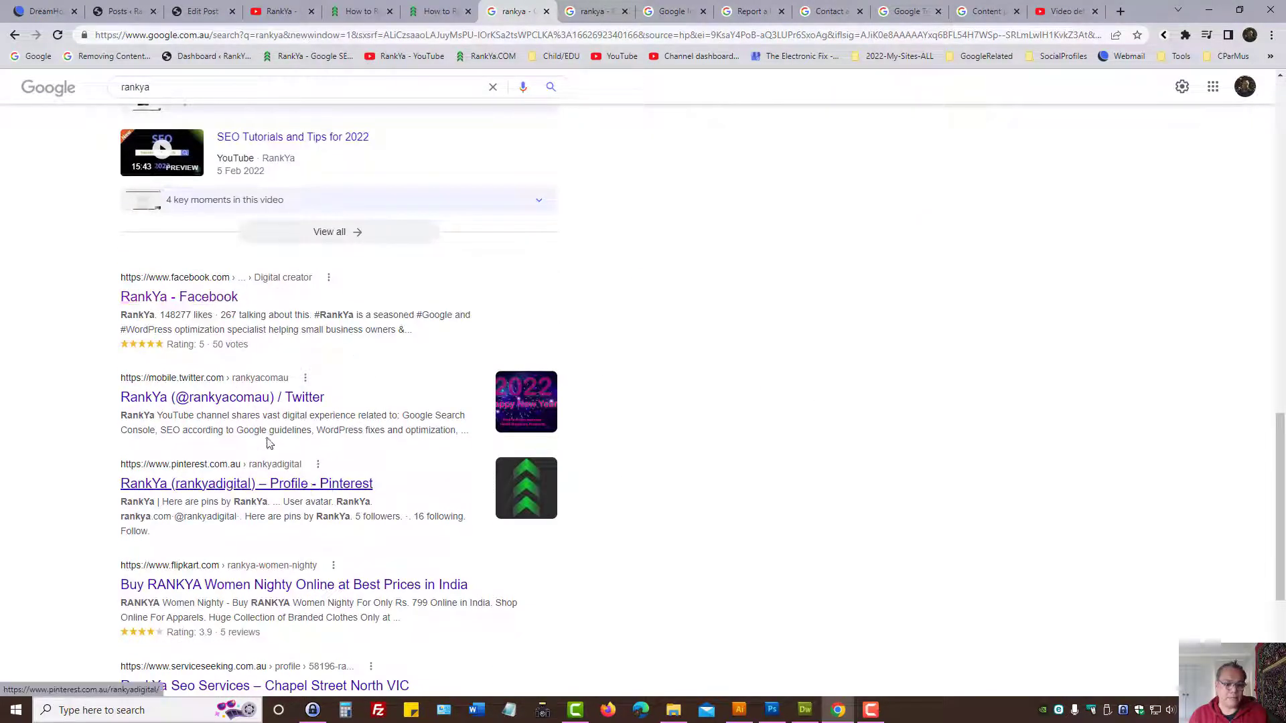
pyautogui.middleClick(236, 299)
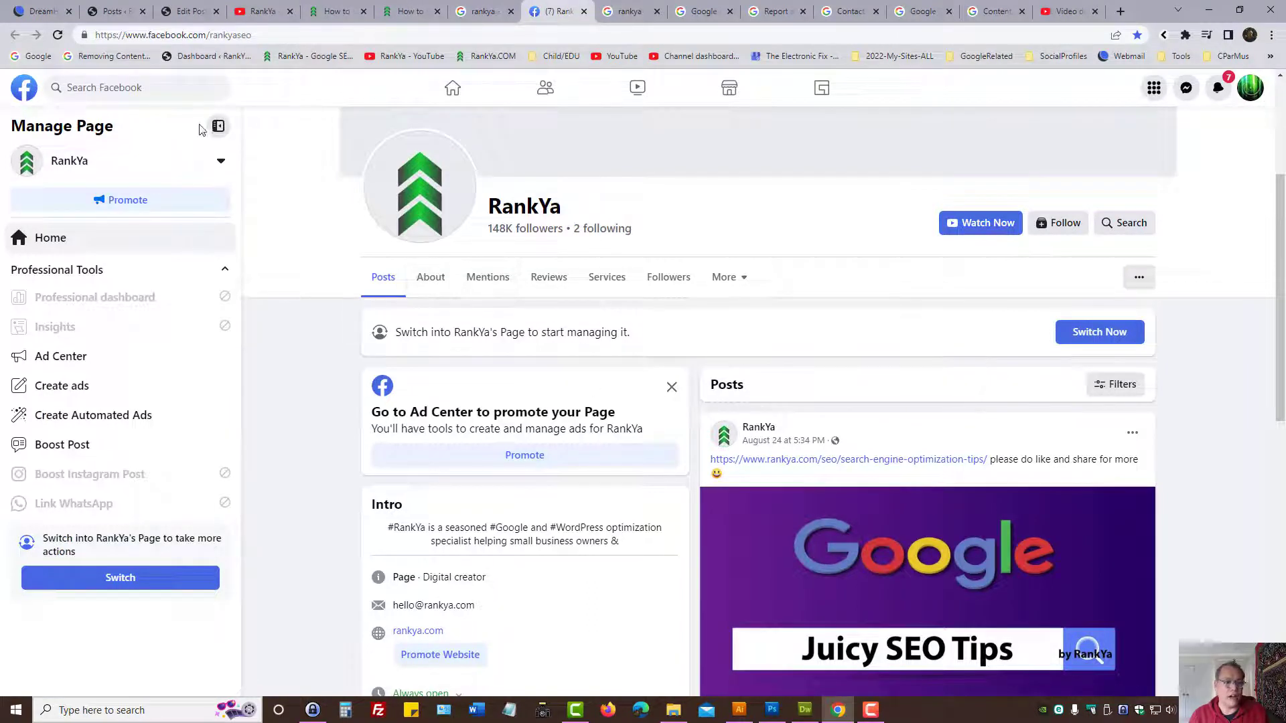
# Step: Copy the RankYa Facebook page's web address
pyautogui.click(209, 35)
pyautogui.rightClick(199, 35)
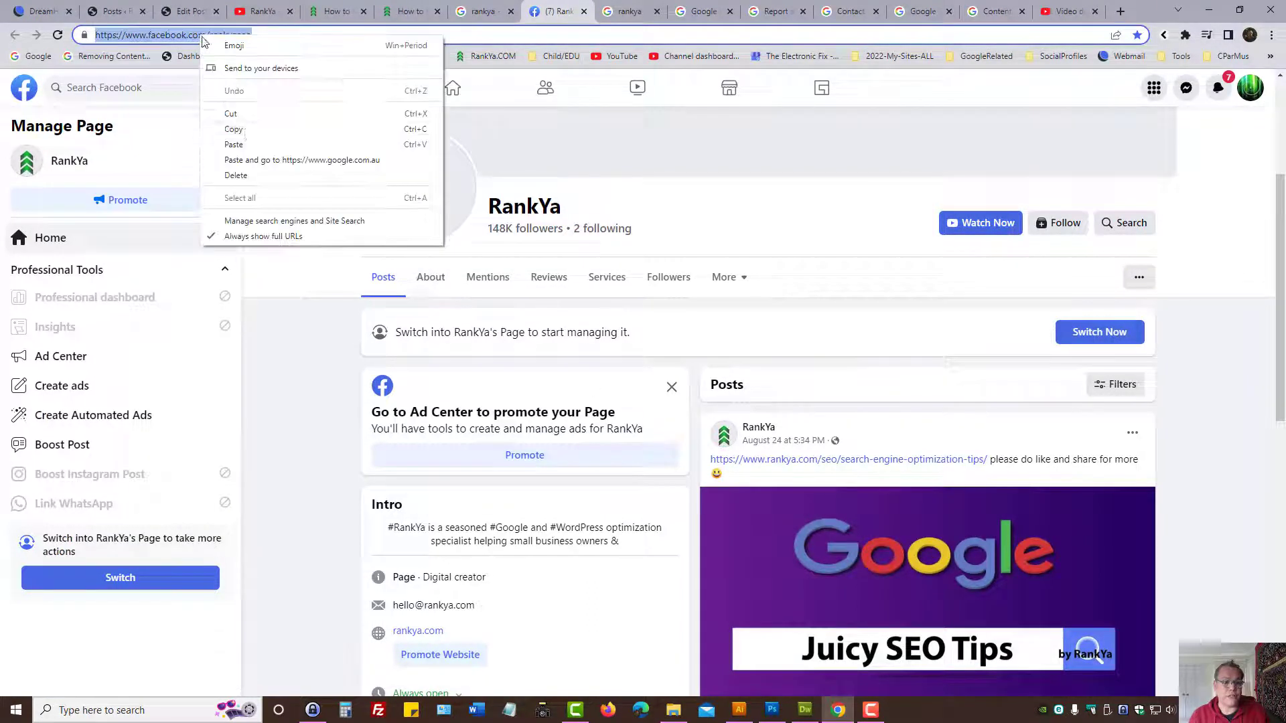
pyautogui.click(228, 129)
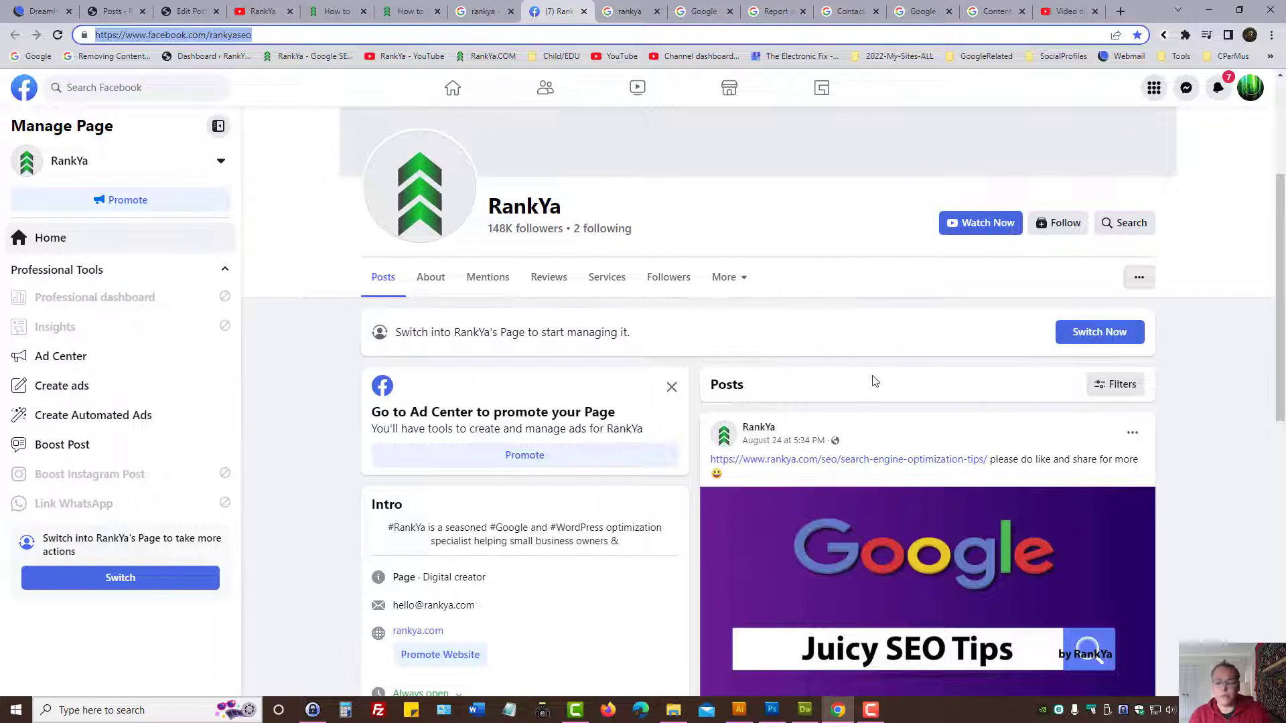
# Step: Open the Juicy SEO Tips post photo and copy its web address
pyautogui.scroll(-3, 874, 381)
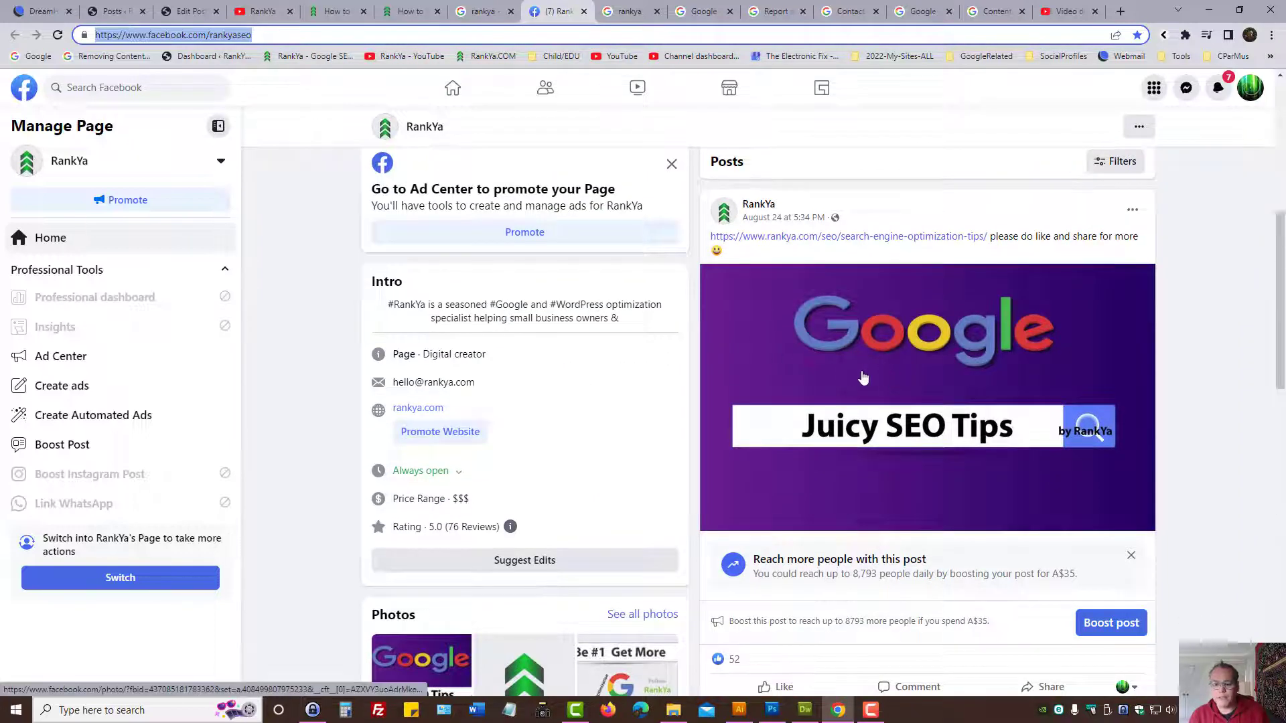
pyautogui.click(866, 379)
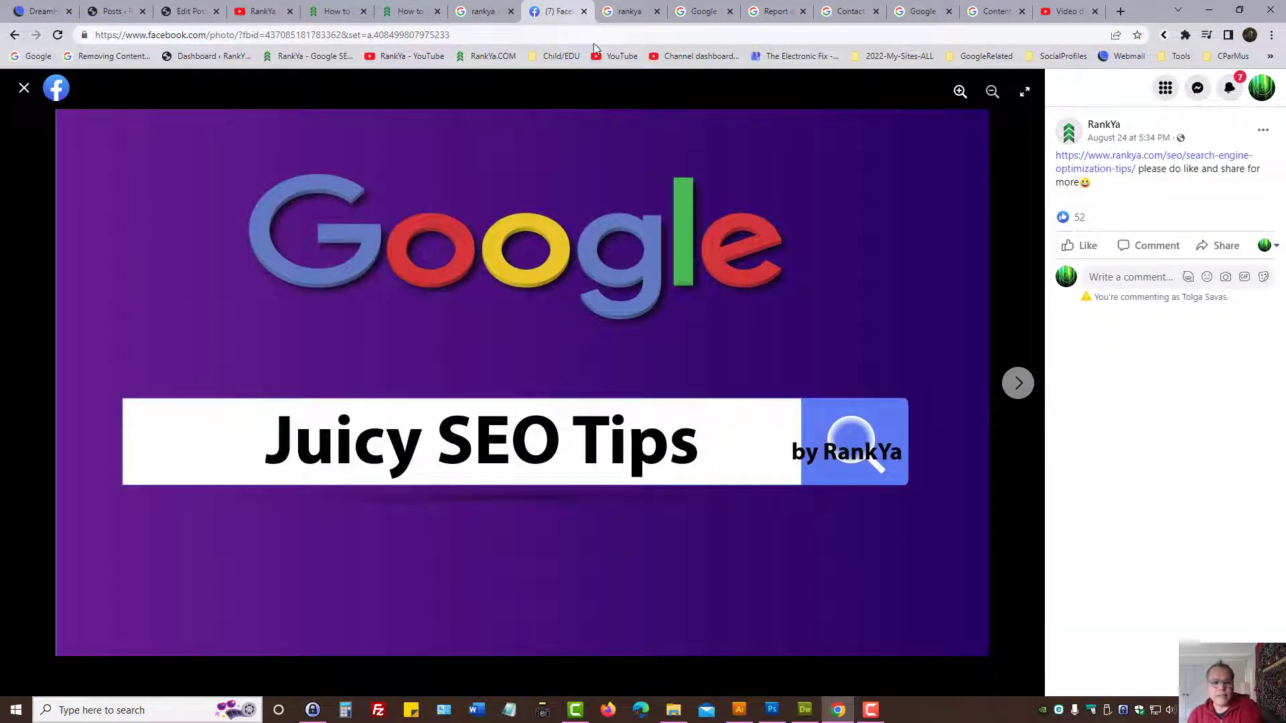
pyautogui.click(259, 35)
pyautogui.rightClick(259, 35)
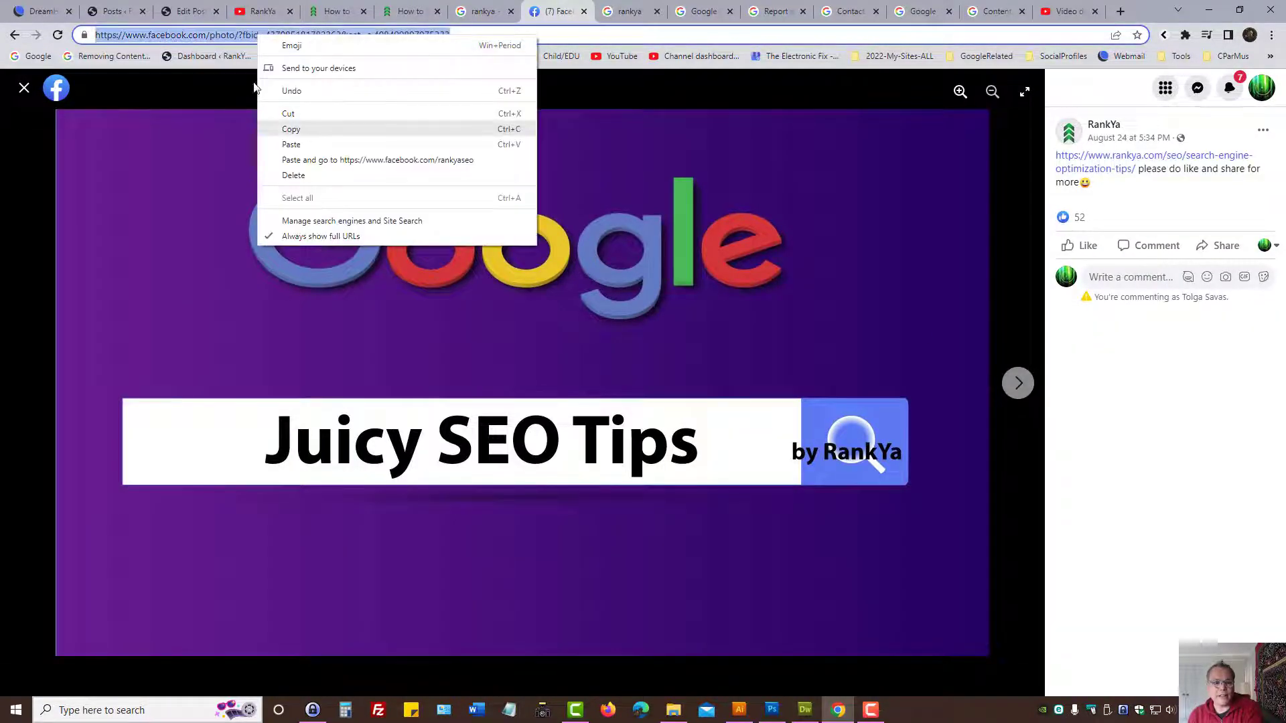
pyautogui.click(290, 129)
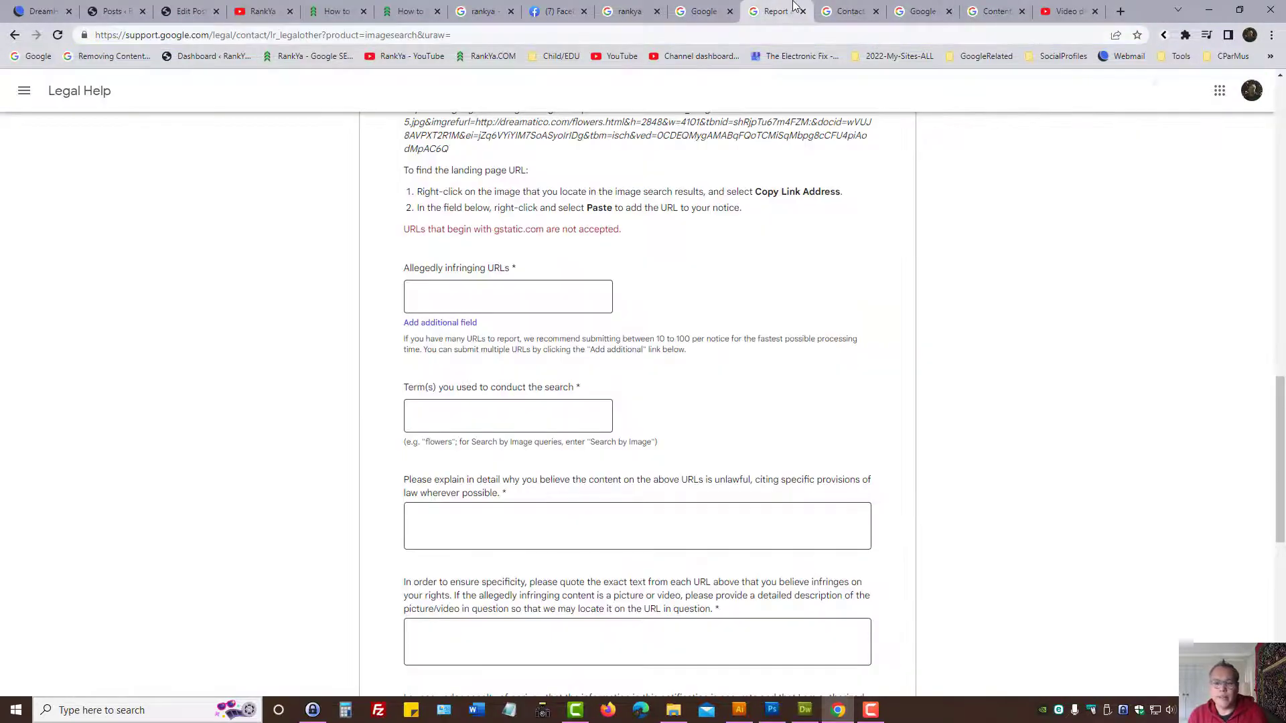
# Step: Paste the copied Facebook photo URL into the form's exact-text quote field
pyautogui.click(775, 11)
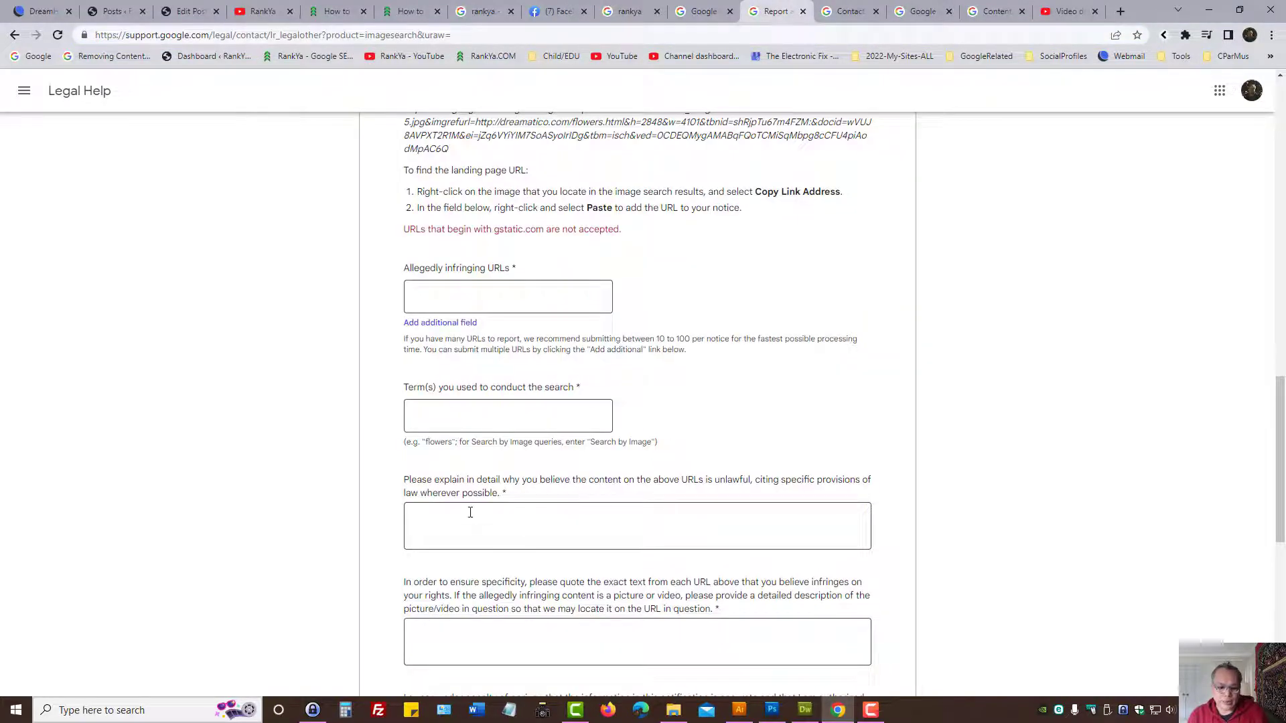
pyautogui.scroll(-3, 586, 502)
pyautogui.scroll(3, 592, 503)
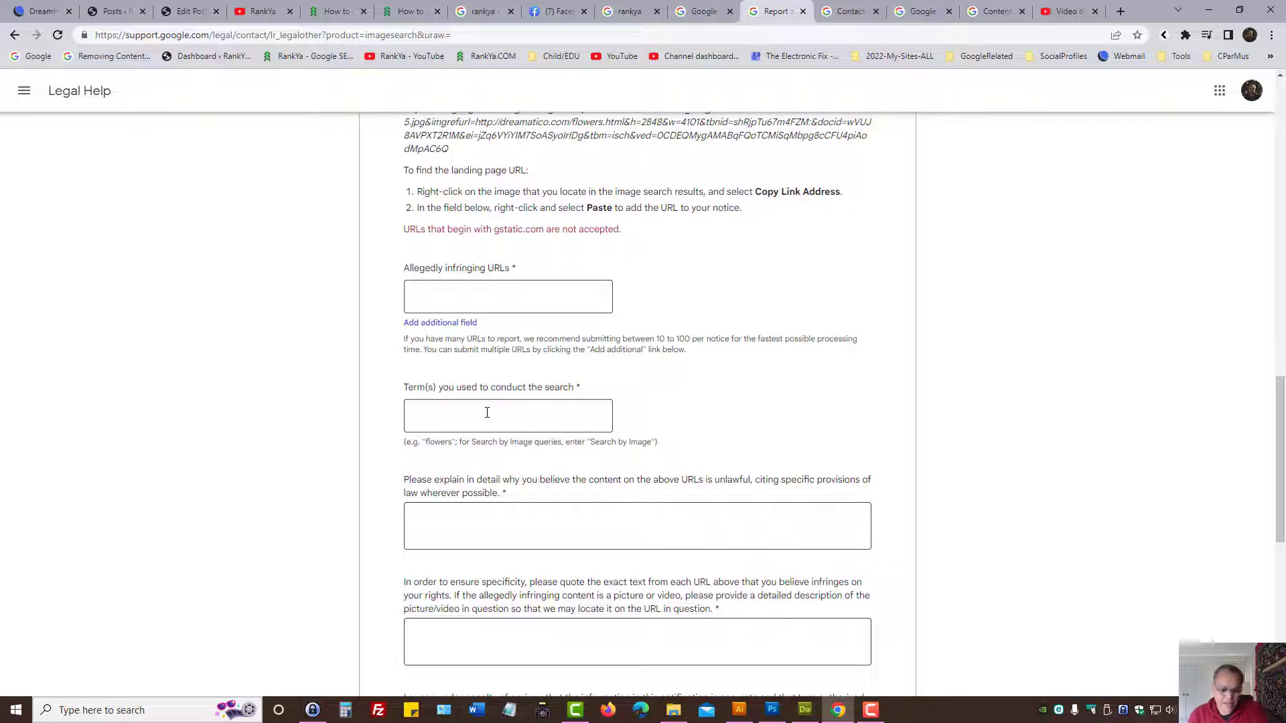
pyautogui.scroll(-3, 487, 413)
pyautogui.moveTo(402, 256); pyautogui.dragTo(674, 491)
pyautogui.scroll(-3, 685, 497)
pyautogui.click(693, 380)
pyautogui.scroll(3, 761, 400)
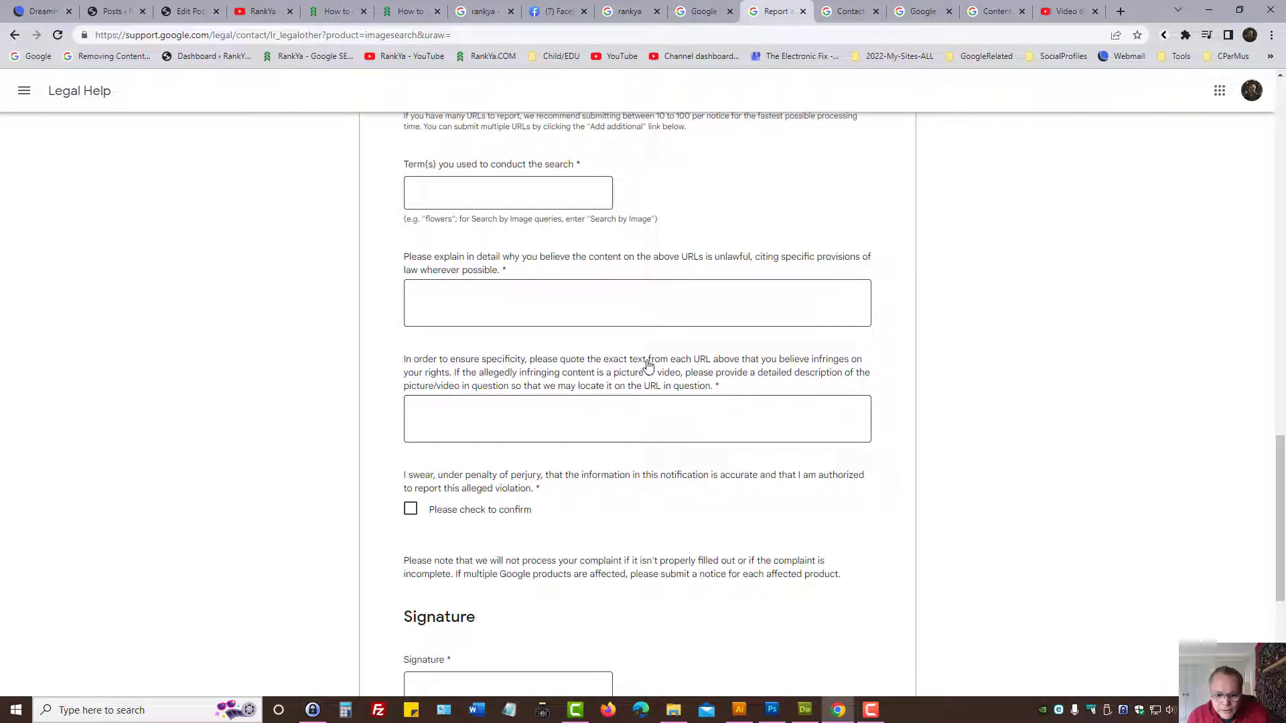
pyautogui.click(488, 410)
pyautogui.hotkey('ctrl', 'v')
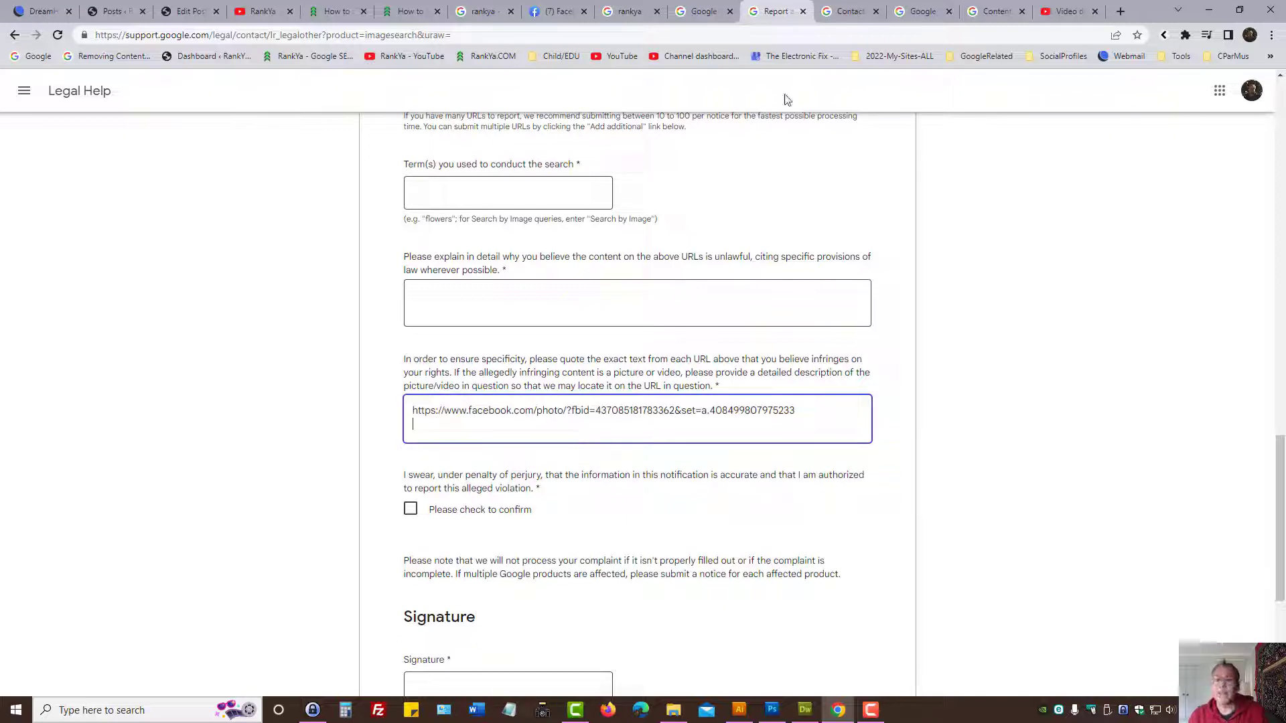
# Step: Copy the share link of the WordPress Development & SEO Course image from the rankya results
pyautogui.click(624, 12)
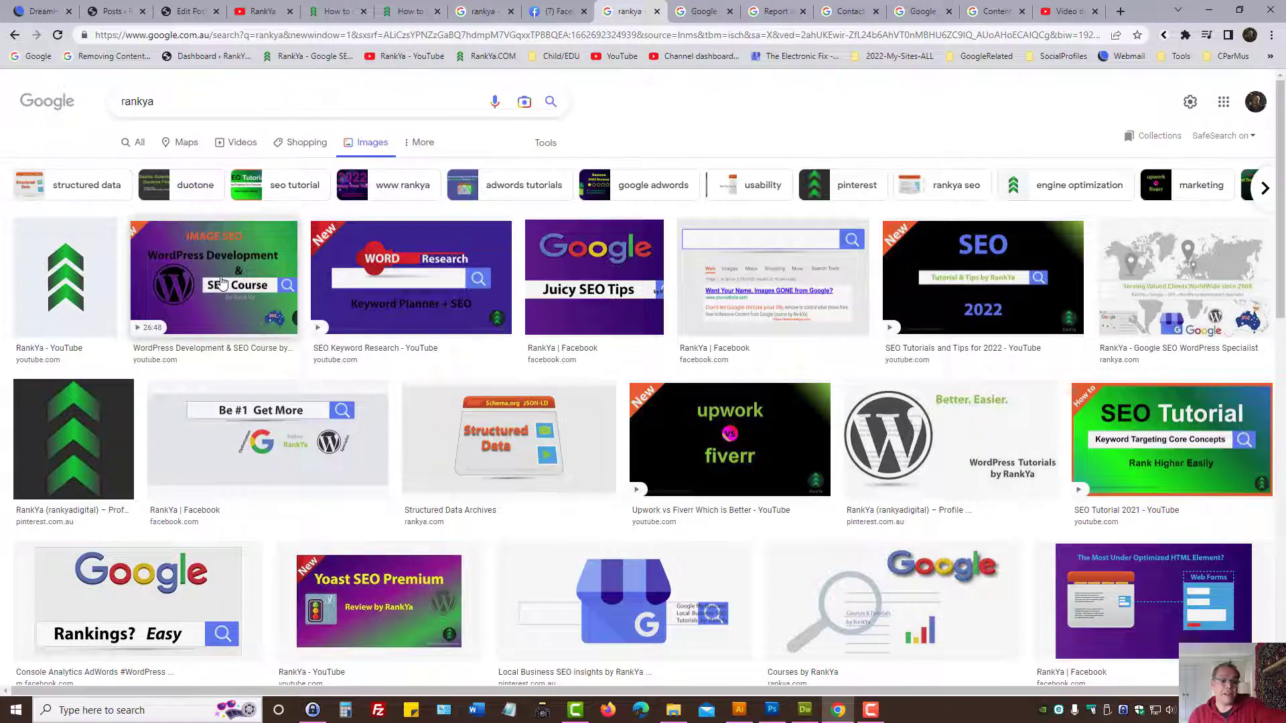
pyautogui.click(222, 283)
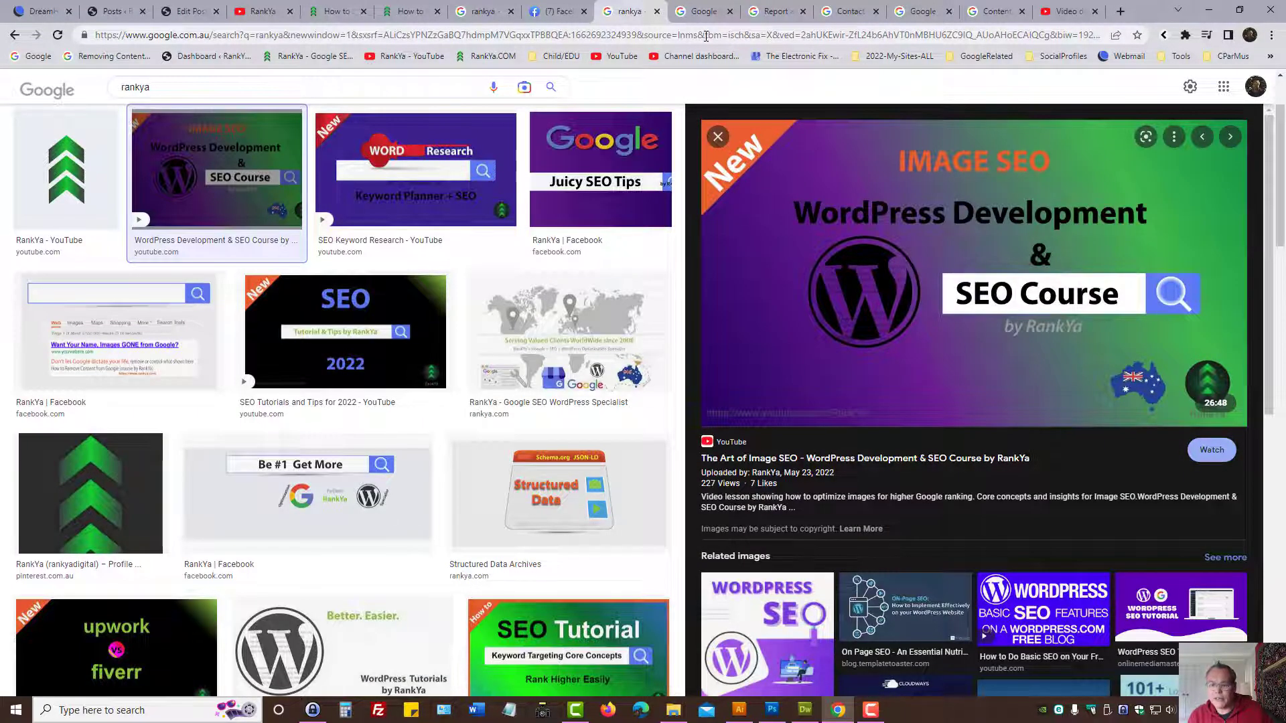
pyautogui.click(1175, 138)
pyautogui.click(1101, 167)
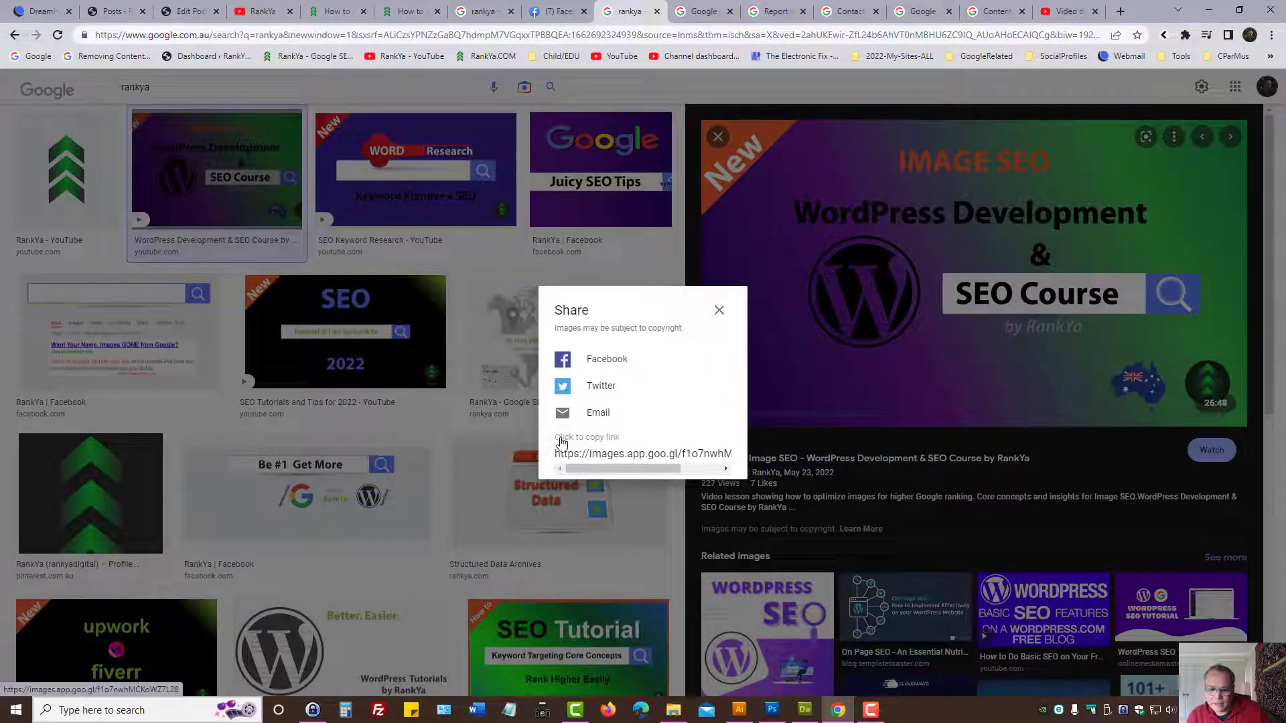
pyautogui.click(595, 460)
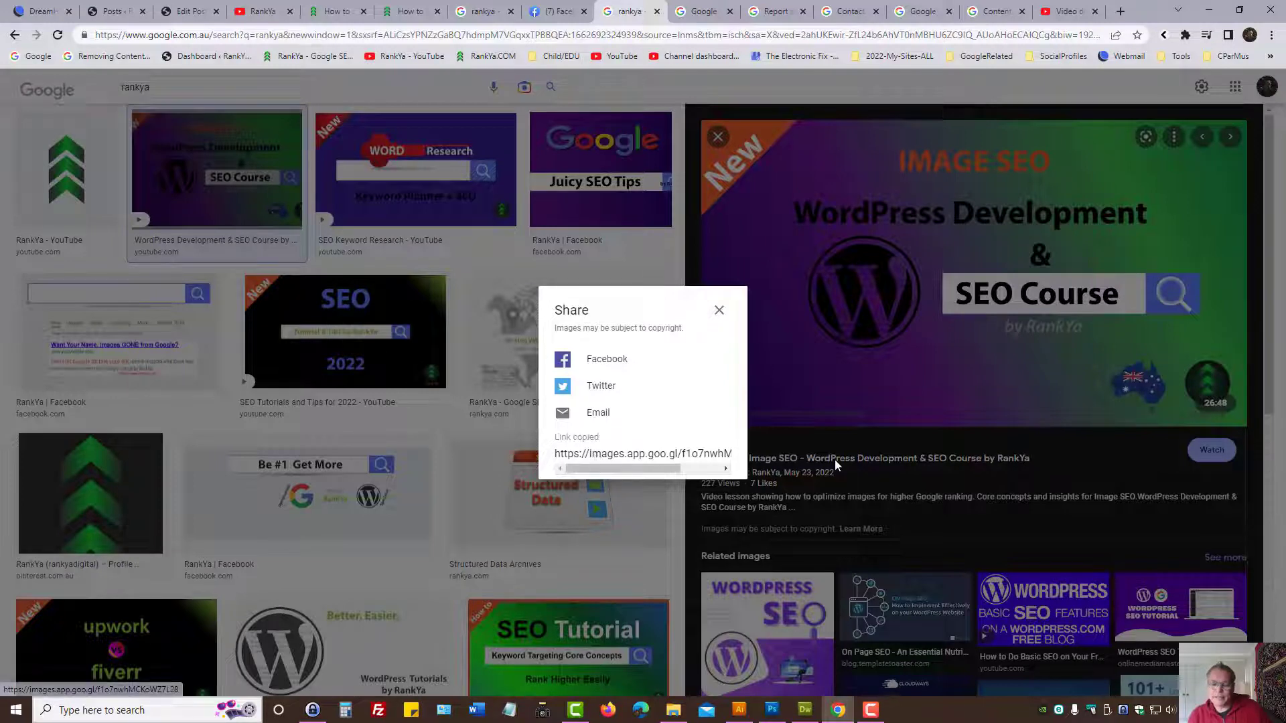
# Step: Paste the Google Images share link on a new line below the Facebook URL in the quote field
pyautogui.click(777, 8)
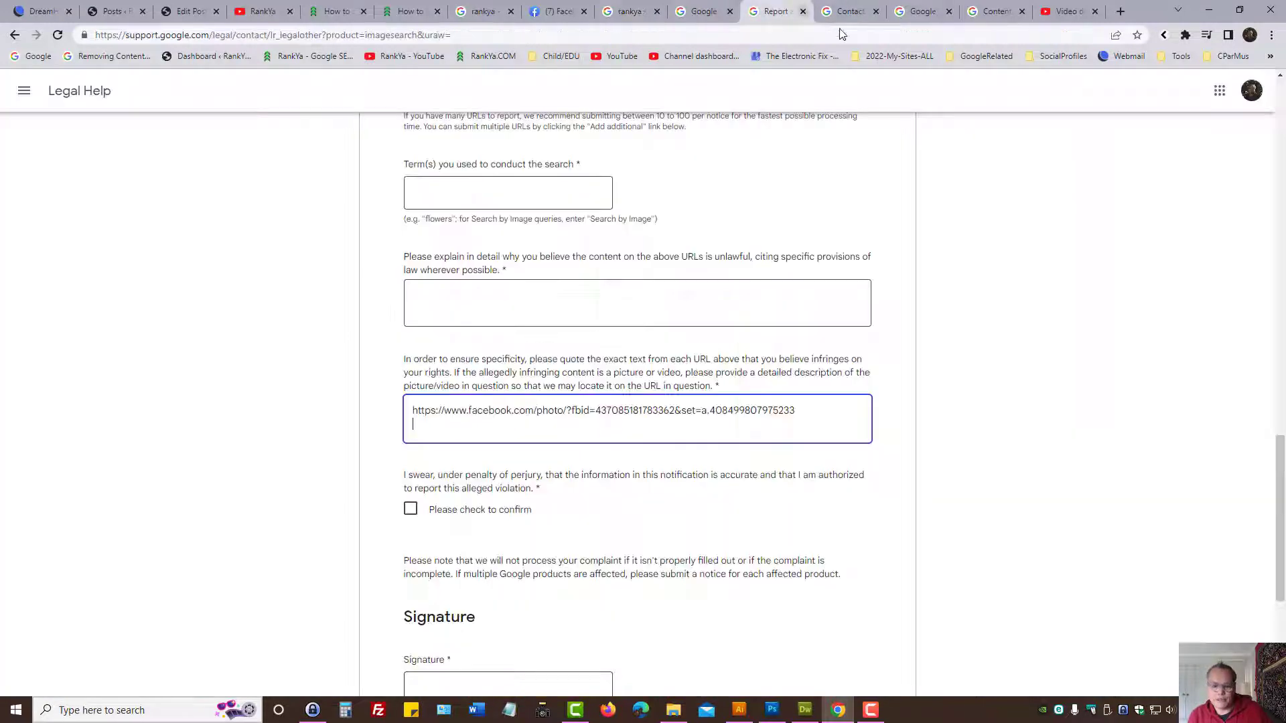
pyautogui.press('Return')
pyautogui.write('https://images.app.goo.gl/f1o7nwhMCKoWZ7L28')
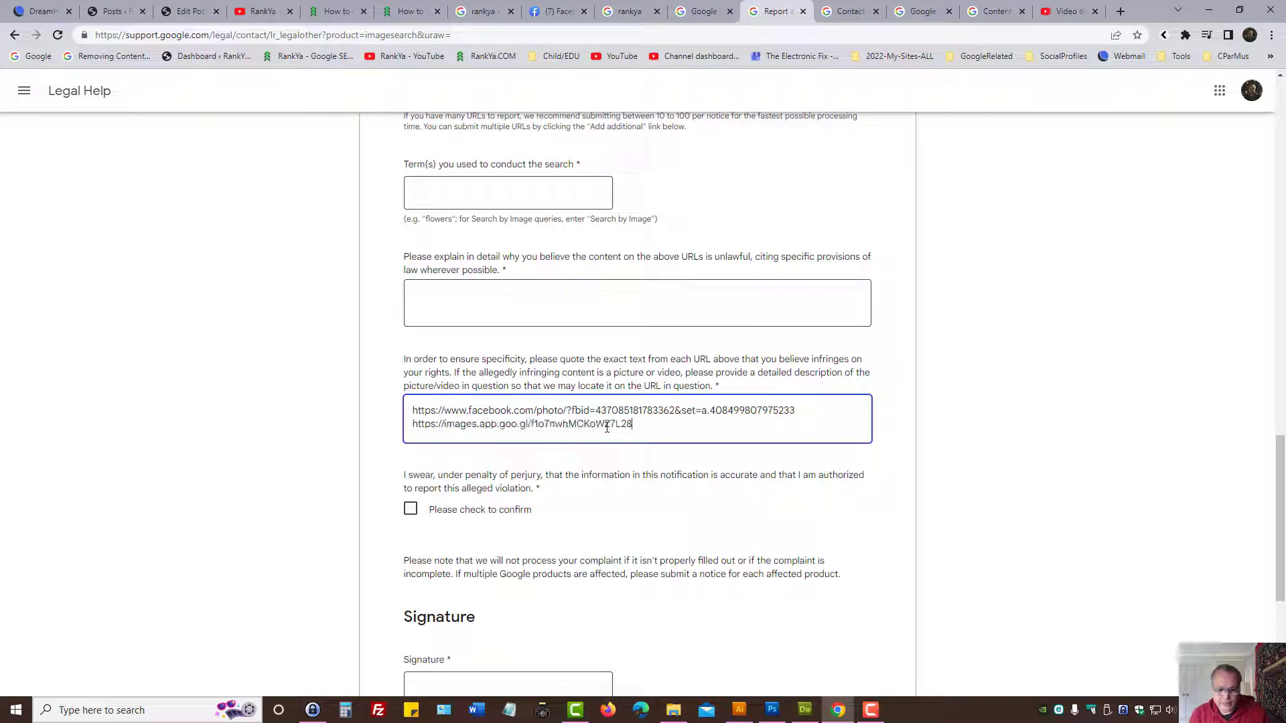
pyautogui.press('Return')
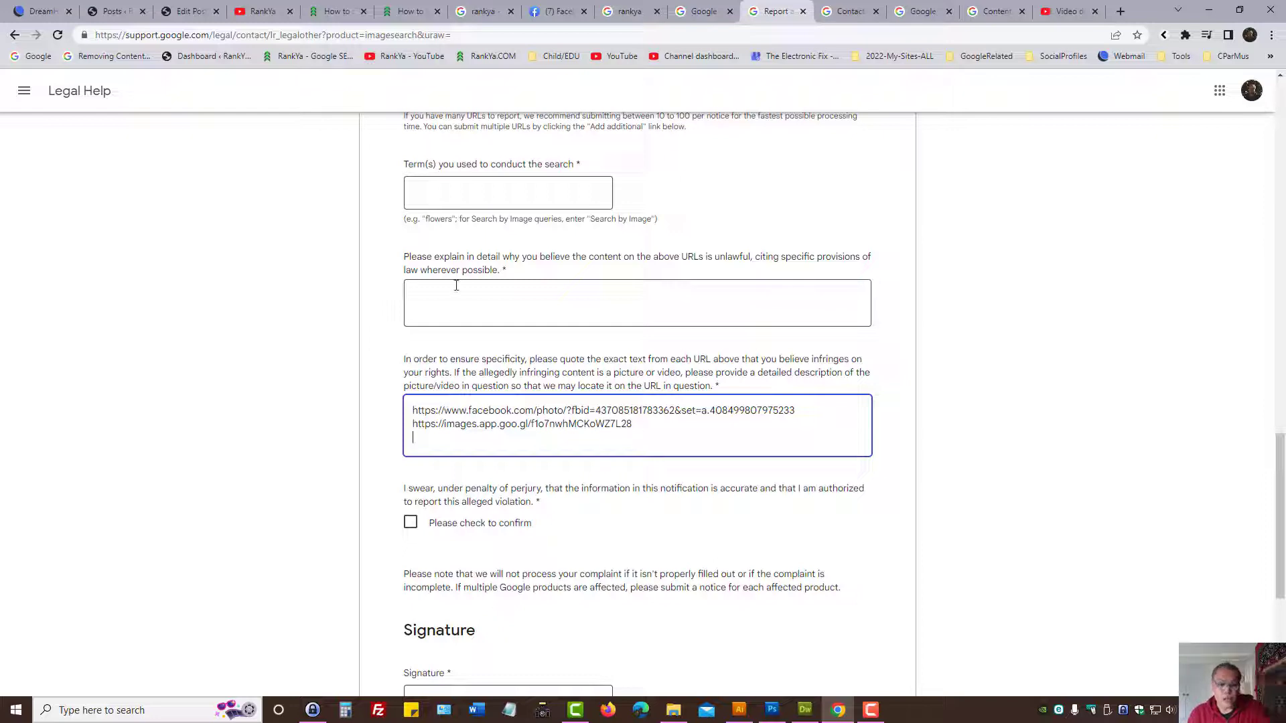
pyautogui.scroll(3, 519, 338)
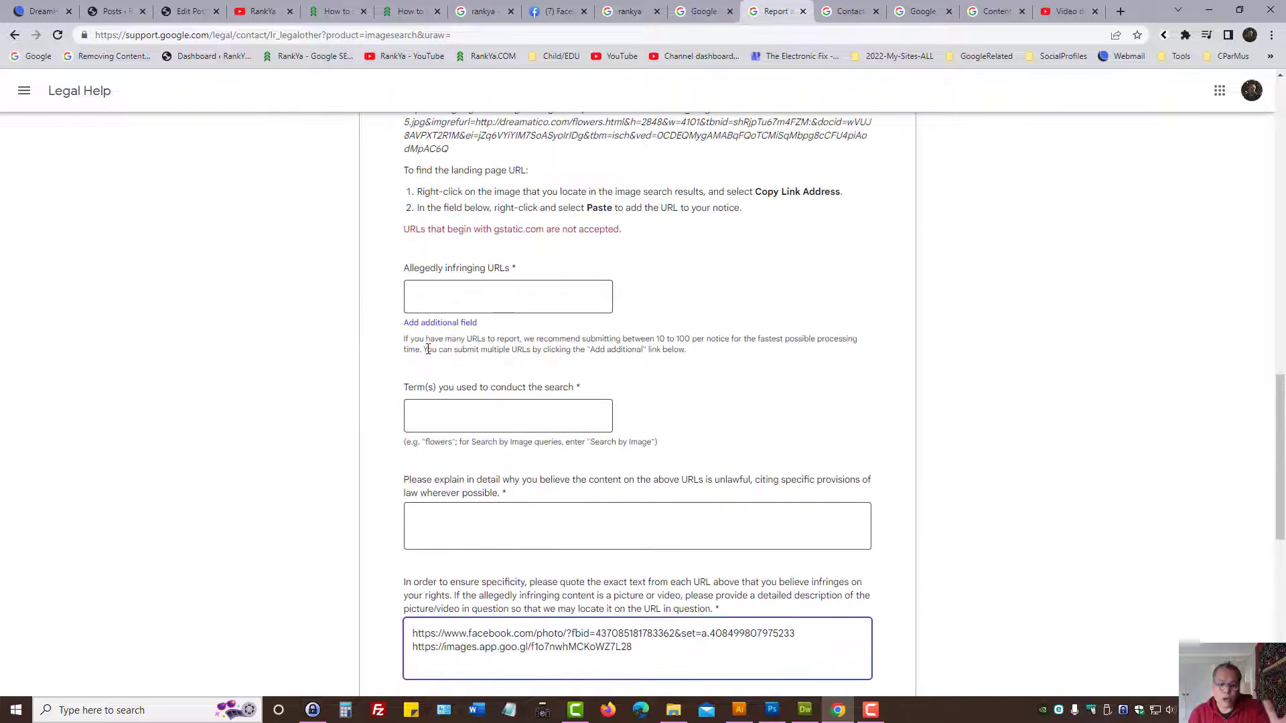
pyautogui.scroll(-3, 426, 350)
pyautogui.scroll(7, 425, 351)
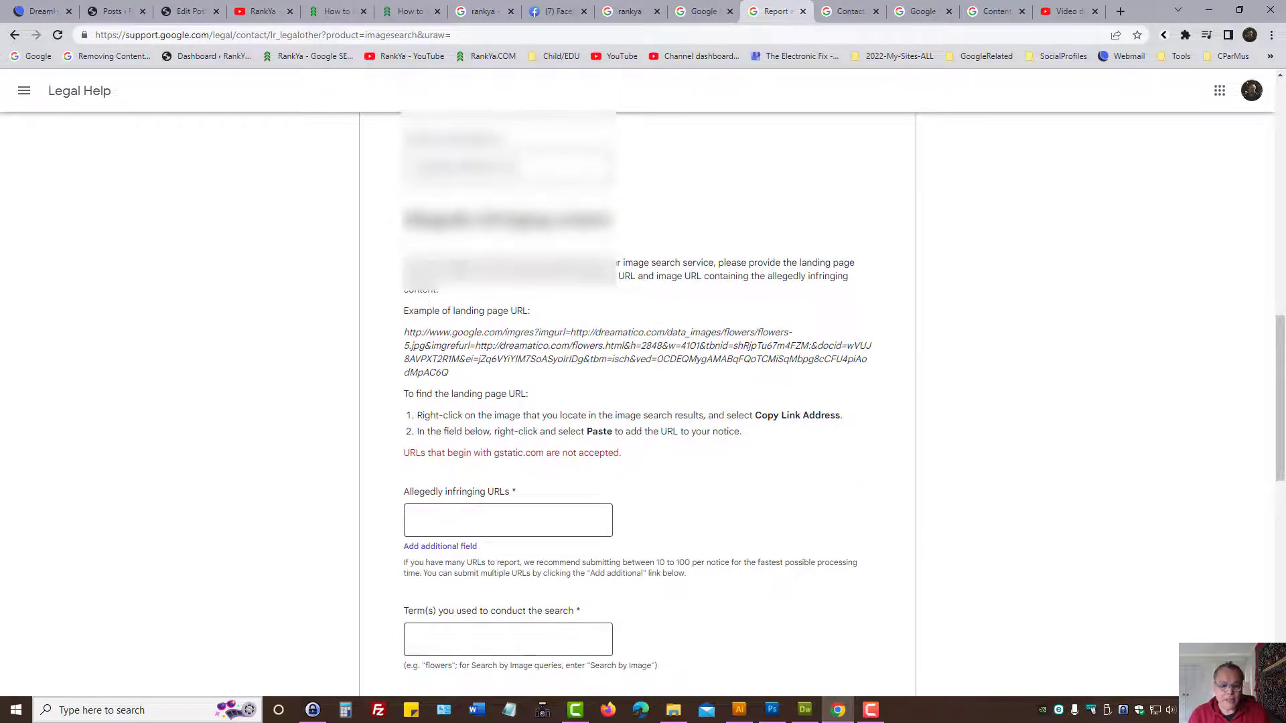
pyautogui.scroll(-3, 549, 292)
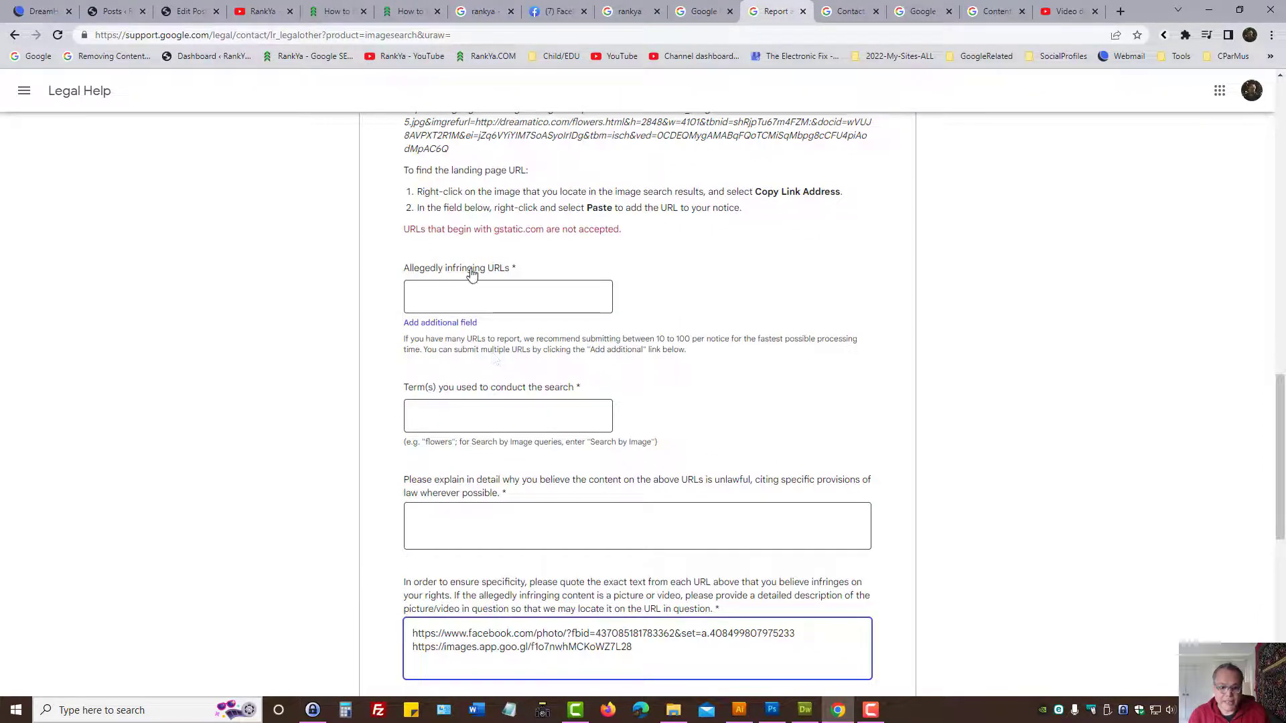
# Step: Cut both URLs from the quote field into the Allegedly infringing URLs field, then delete them
pyautogui.hotkey('ctrl', 'a')
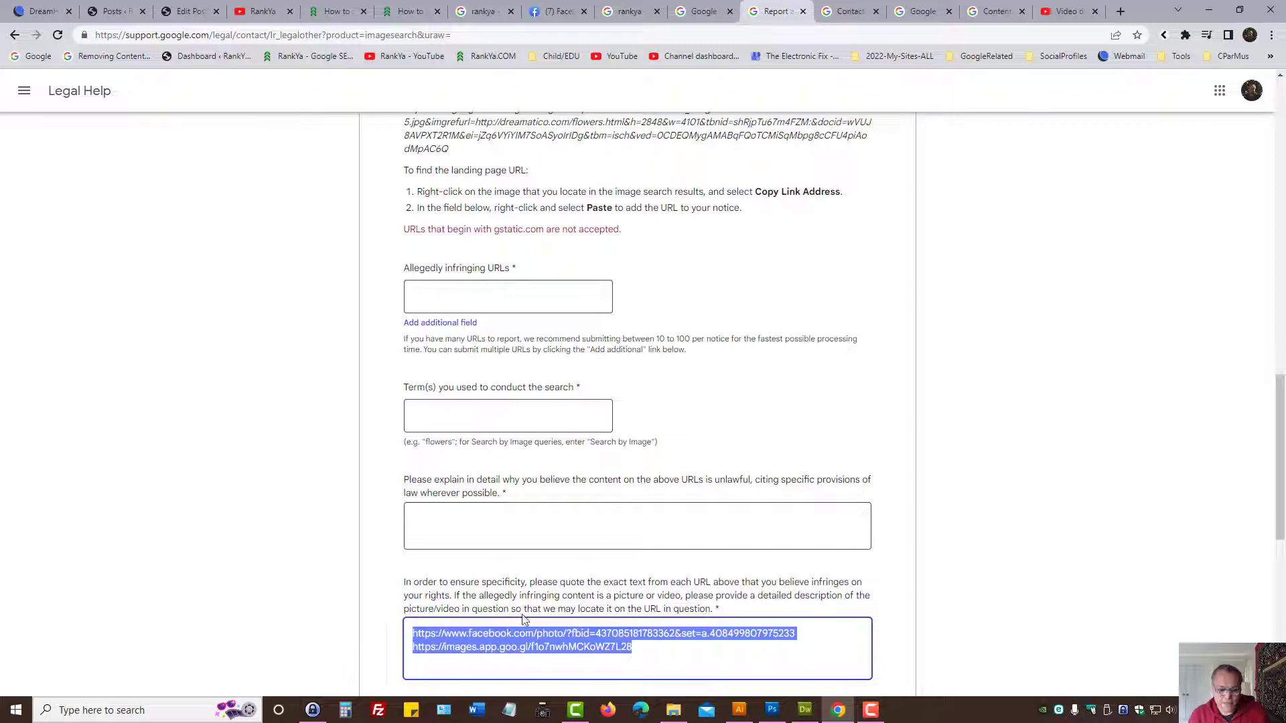
pyautogui.hotkey('ctrl', 'x')
pyautogui.click(513, 297)
pyautogui.hotkey('ctrl', 'v')
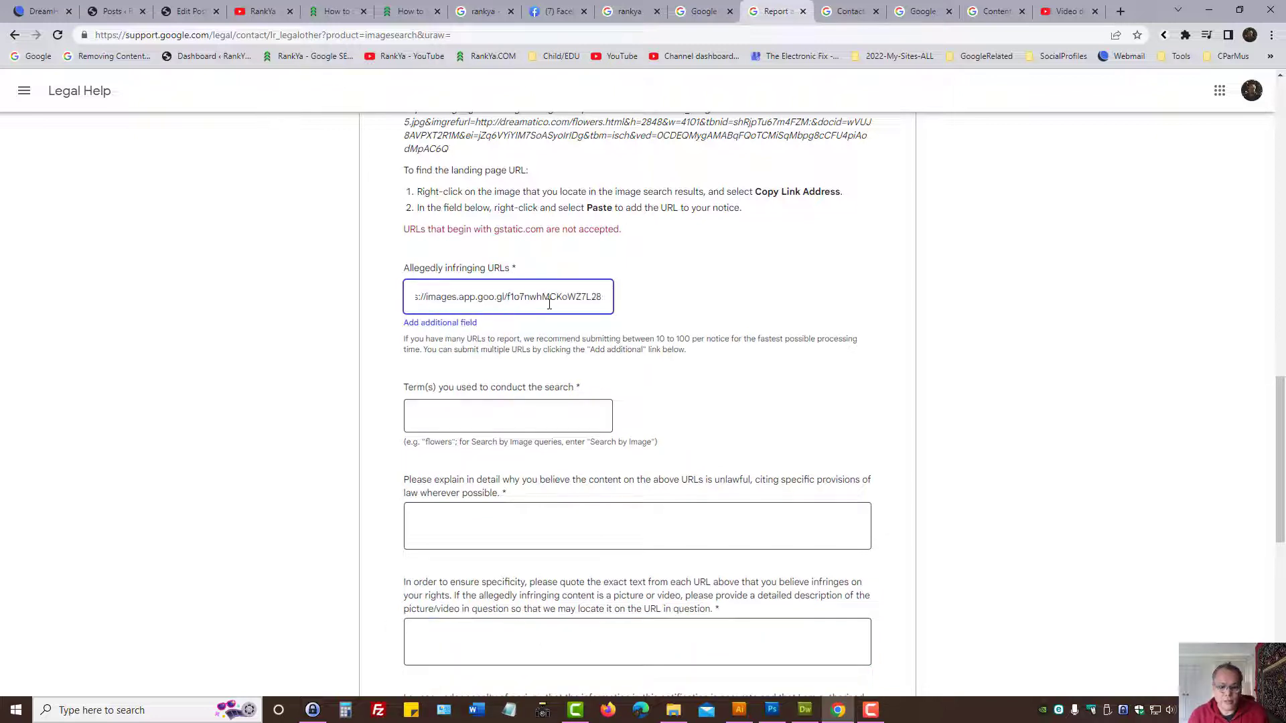
pyautogui.moveTo(605, 297)
pyautogui.mouseDown()
pyautogui.moveTo(335, 288)
pyautogui.moveTo(608, 302)
pyautogui.mouseUp()
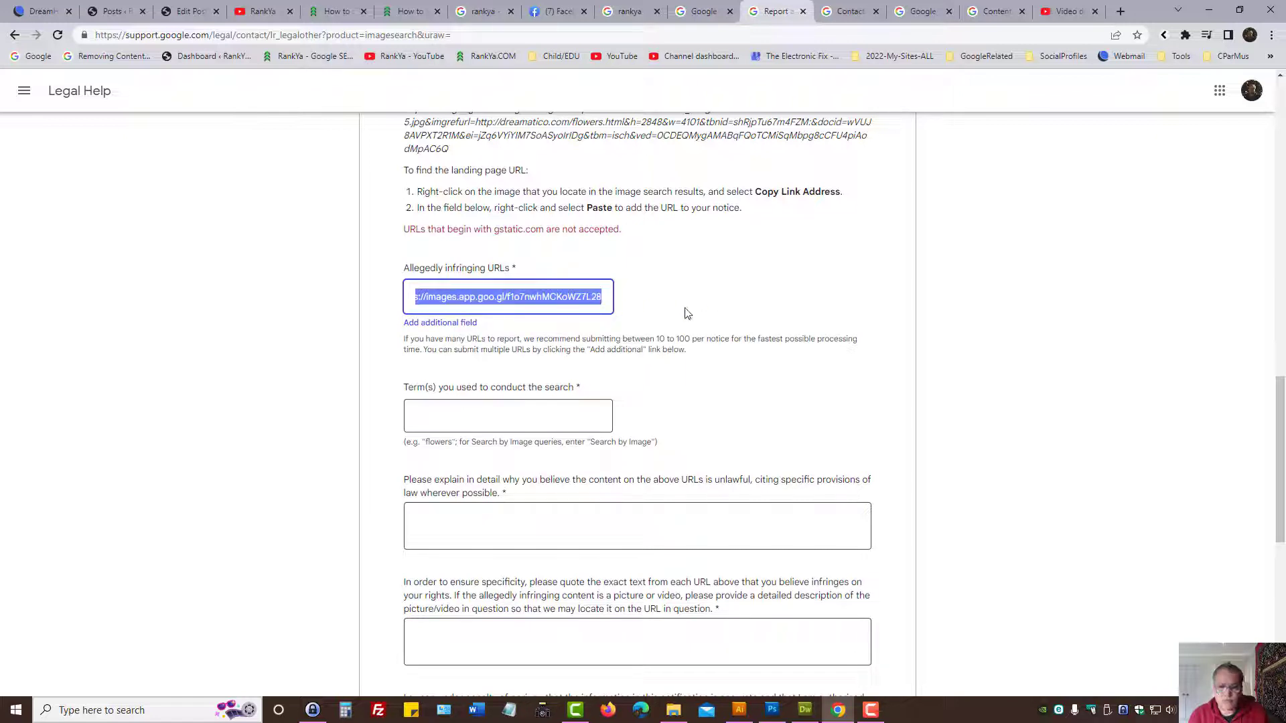
pyautogui.press('BackSpace')
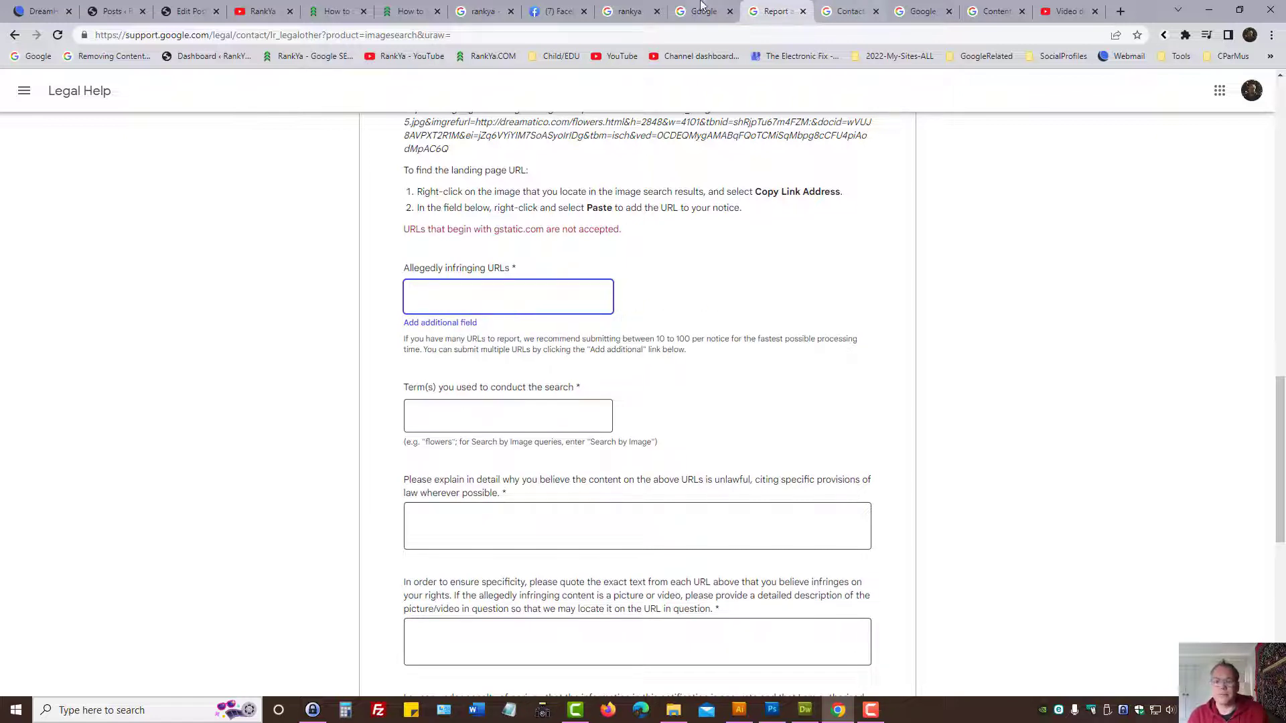
# Step: Paste the Facebook photo's web address into the first Allegedly infringing URLs field
pyautogui.click(556, 12)
pyautogui.click(518, 35)
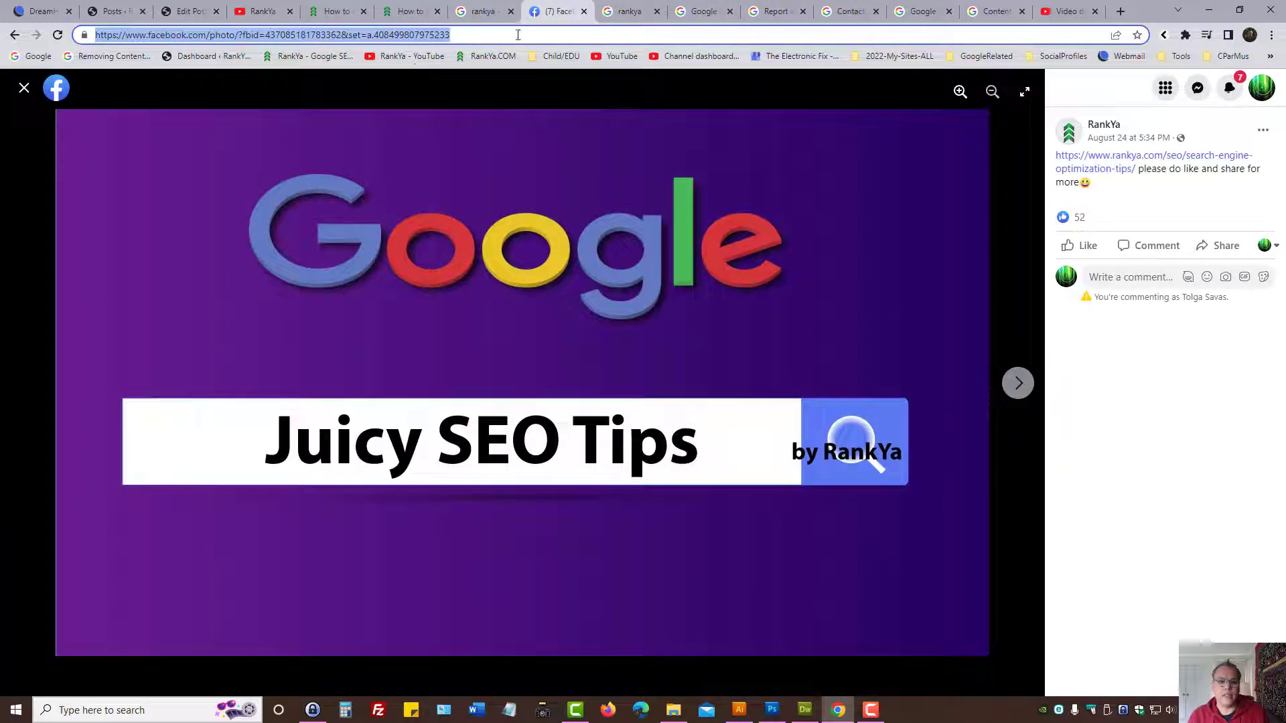
pyautogui.rightClick(423, 34)
pyautogui.click(461, 131)
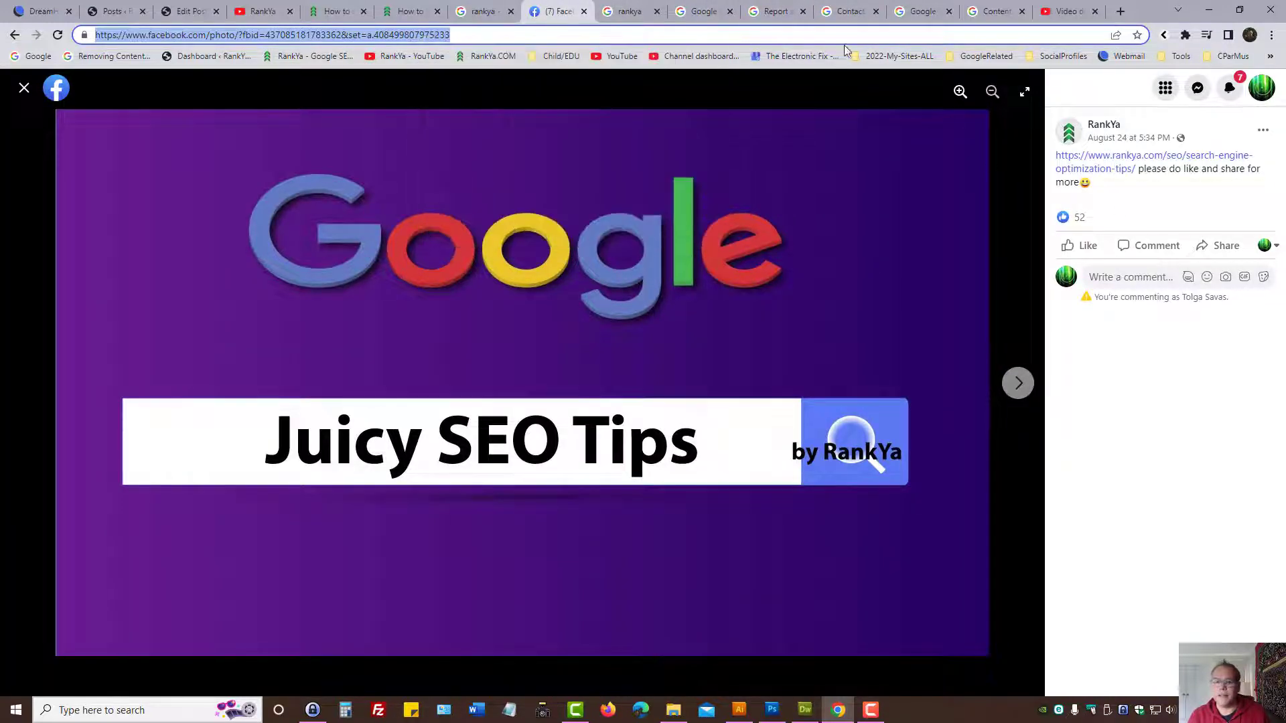
pyautogui.click(777, 11)
pyautogui.hotkey('ctrl', 'v')
# Step: Add the images.app.goo.gl share link as a second infringing URL, plus an empty third field
pyautogui.click(437, 324)
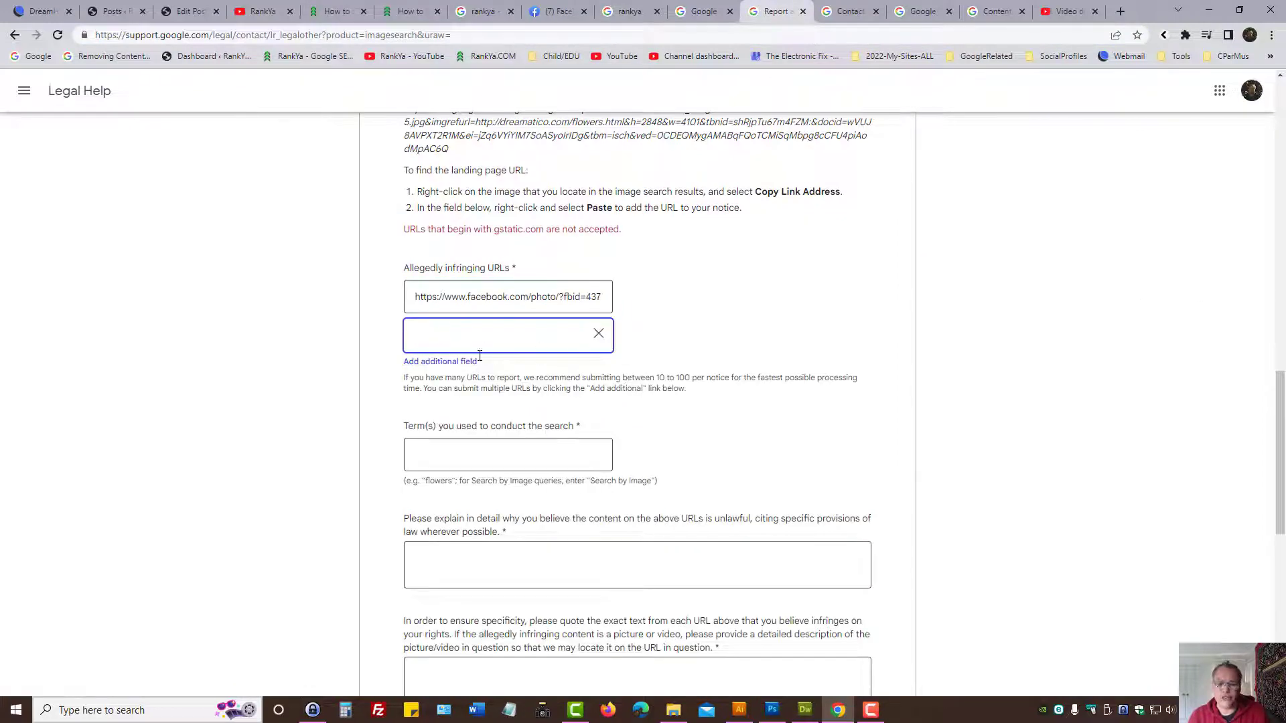
pyautogui.click(629, 8)
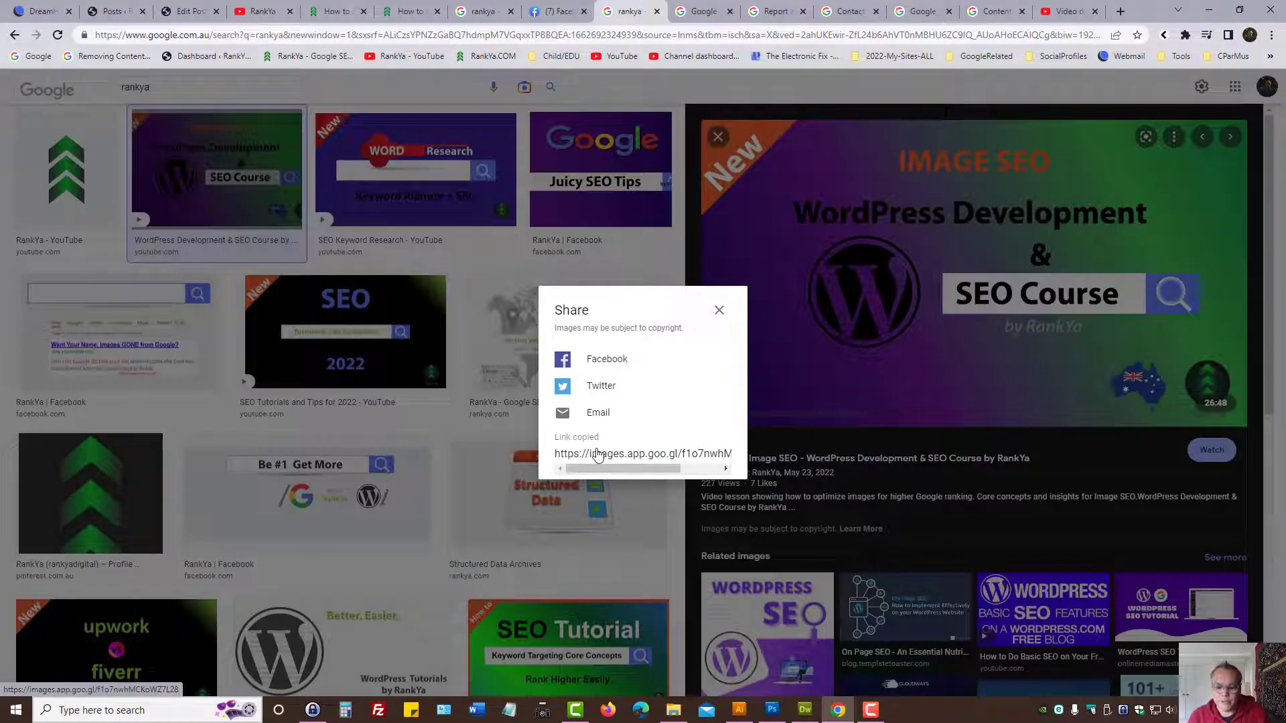
pyautogui.moveTo(556, 456); pyautogui.dragTo(869, 454)
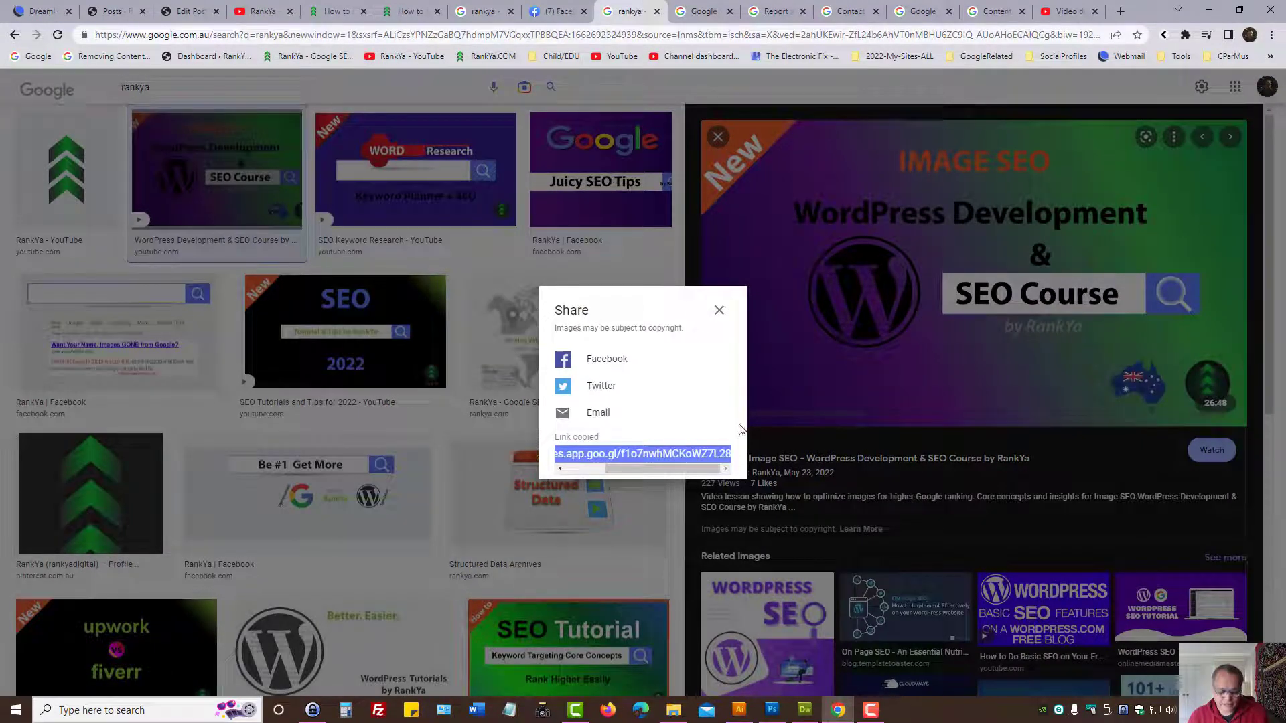
pyautogui.click(791, 7)
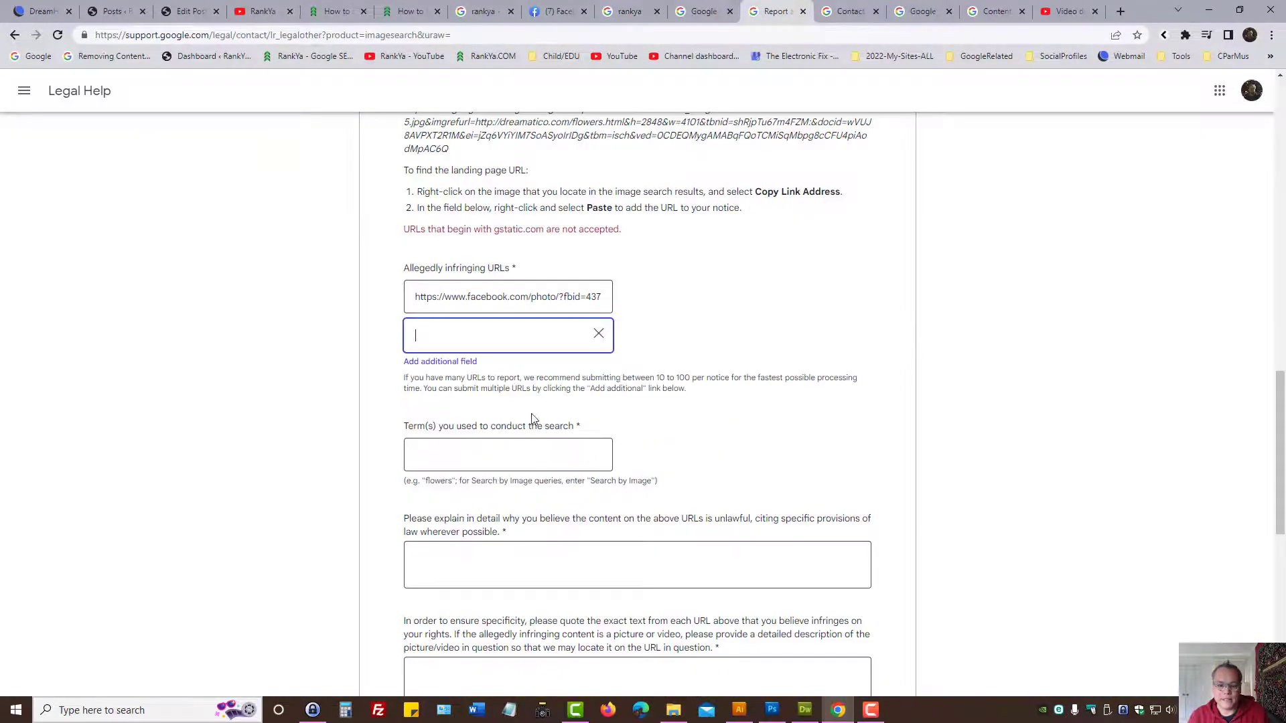
pyautogui.hotkey('ctrl', 'v')
pyautogui.click(442, 362)
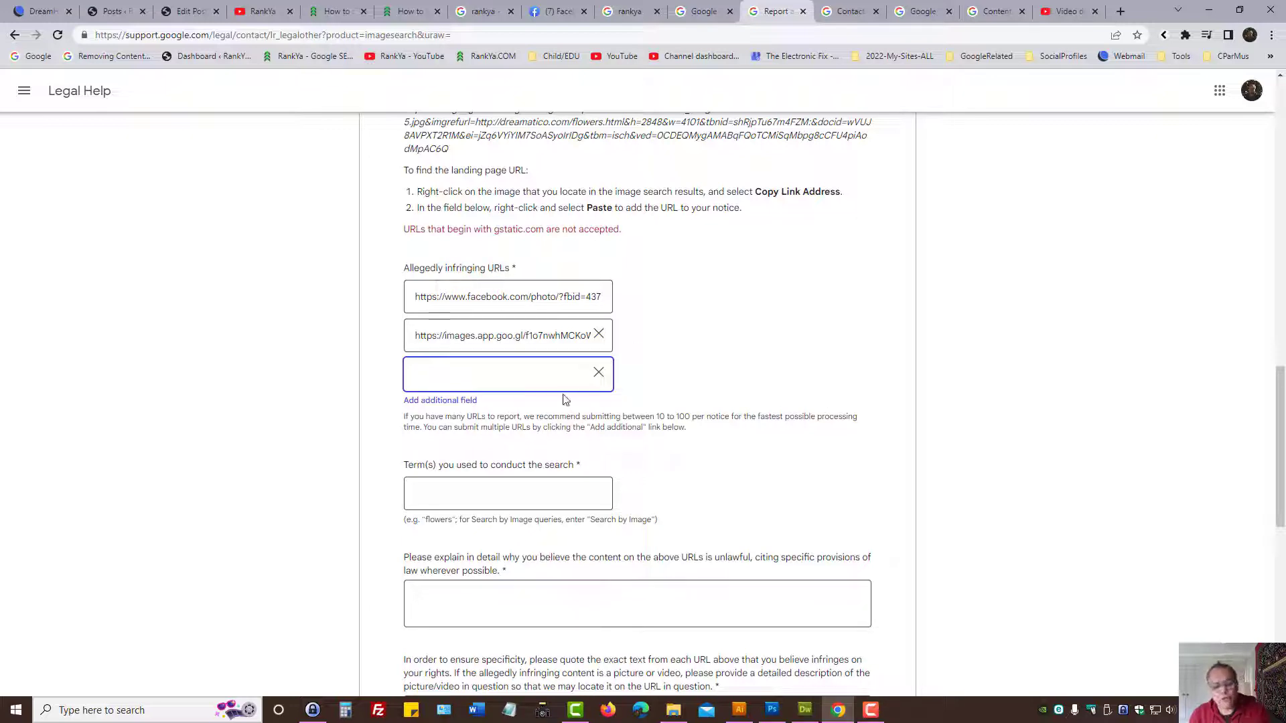
pyautogui.scroll(-3, 771, 400)
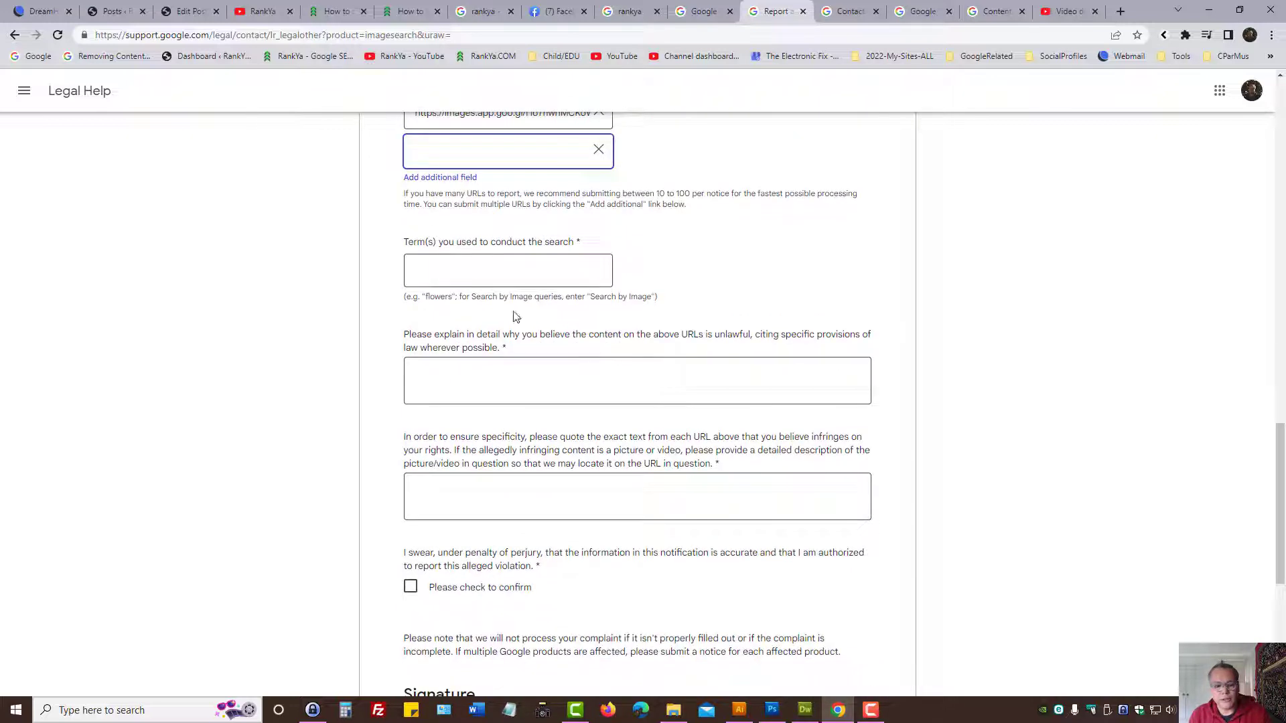
pyautogui.click(453, 266)
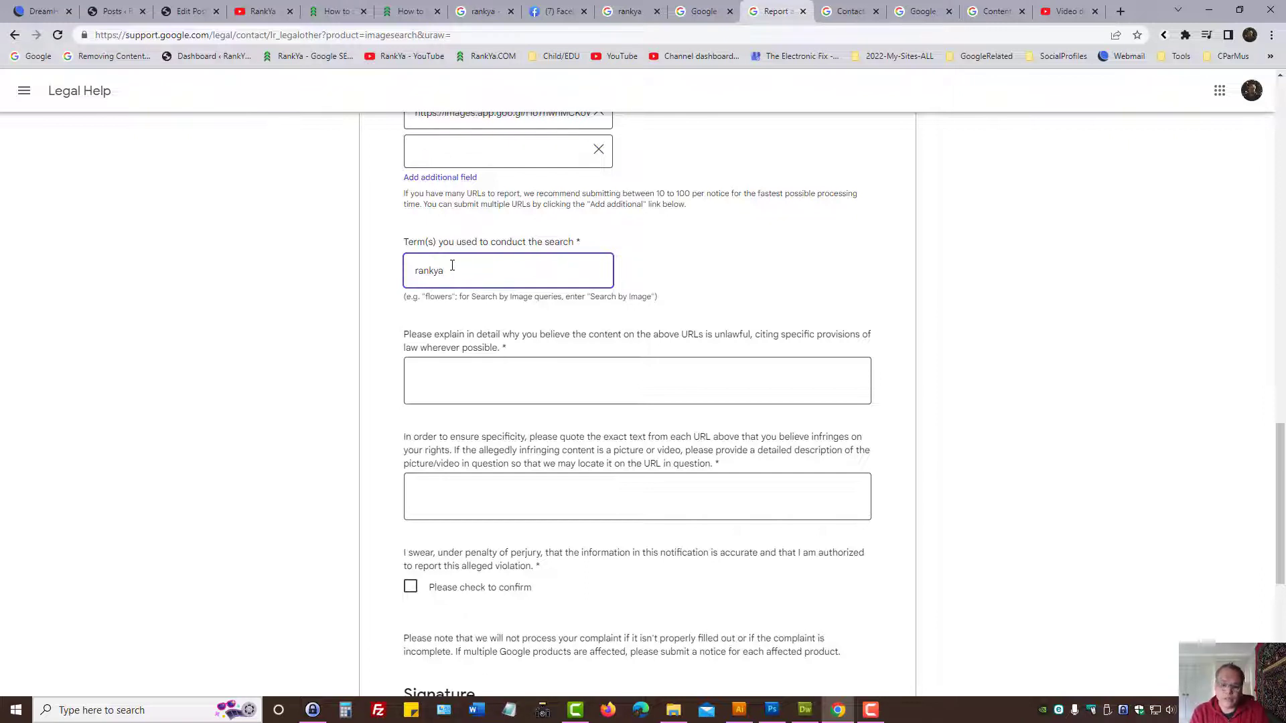
pyautogui.press('BackSpace')
pyautogui.press('BackSpace')
pyautogui.press('BackSpace')
pyautogui.press('BackSpace')
pyautogui.press('BackSpace')
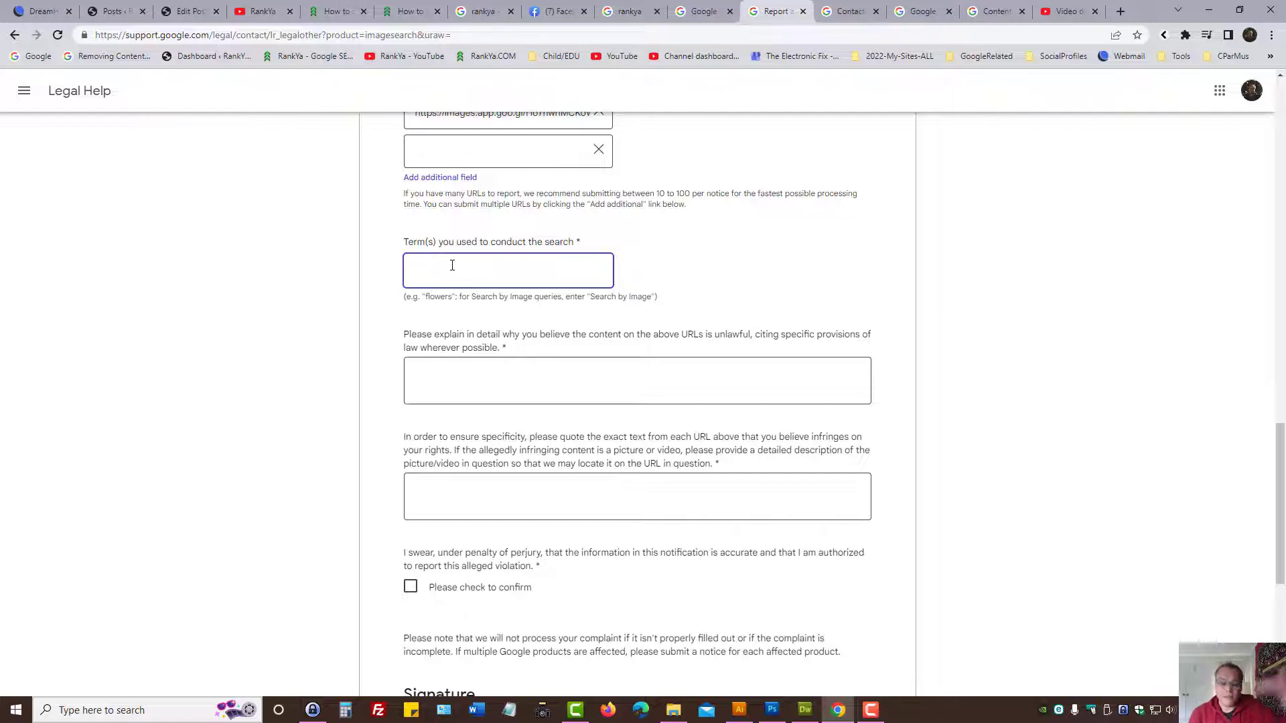
pyautogui.scroll(-3, 534, 416)
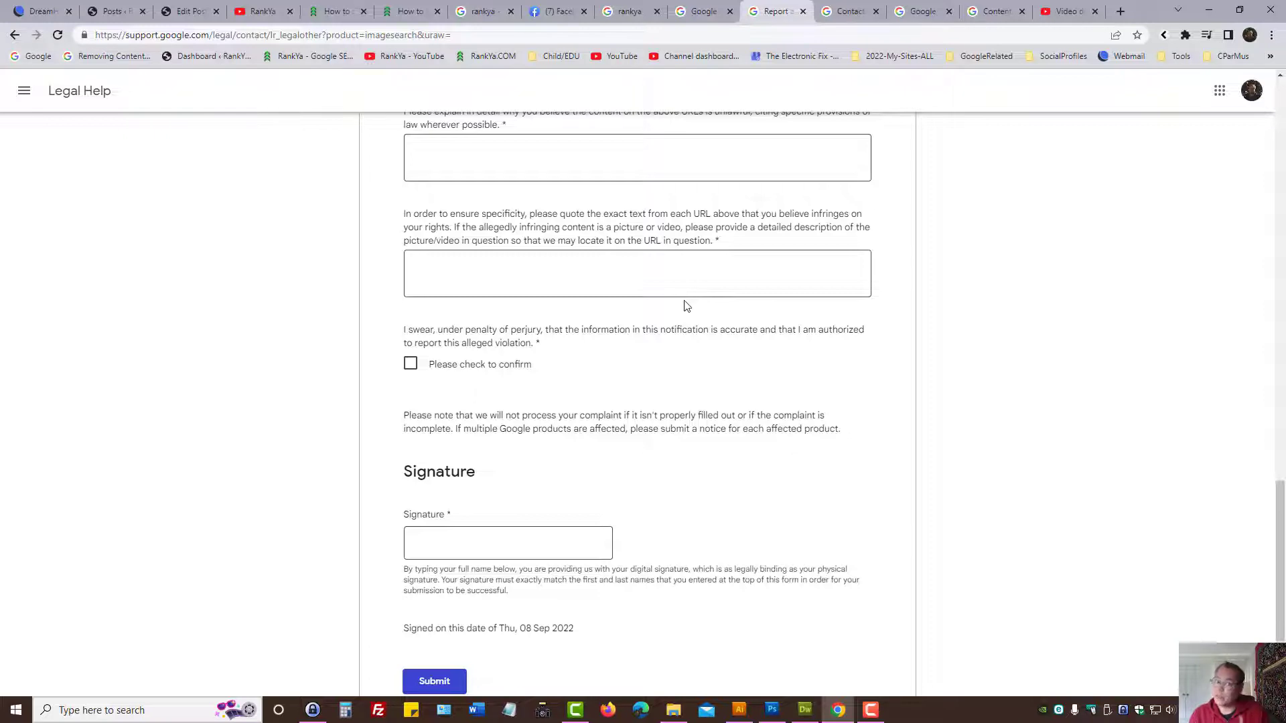
pyautogui.scroll(7, 686, 306)
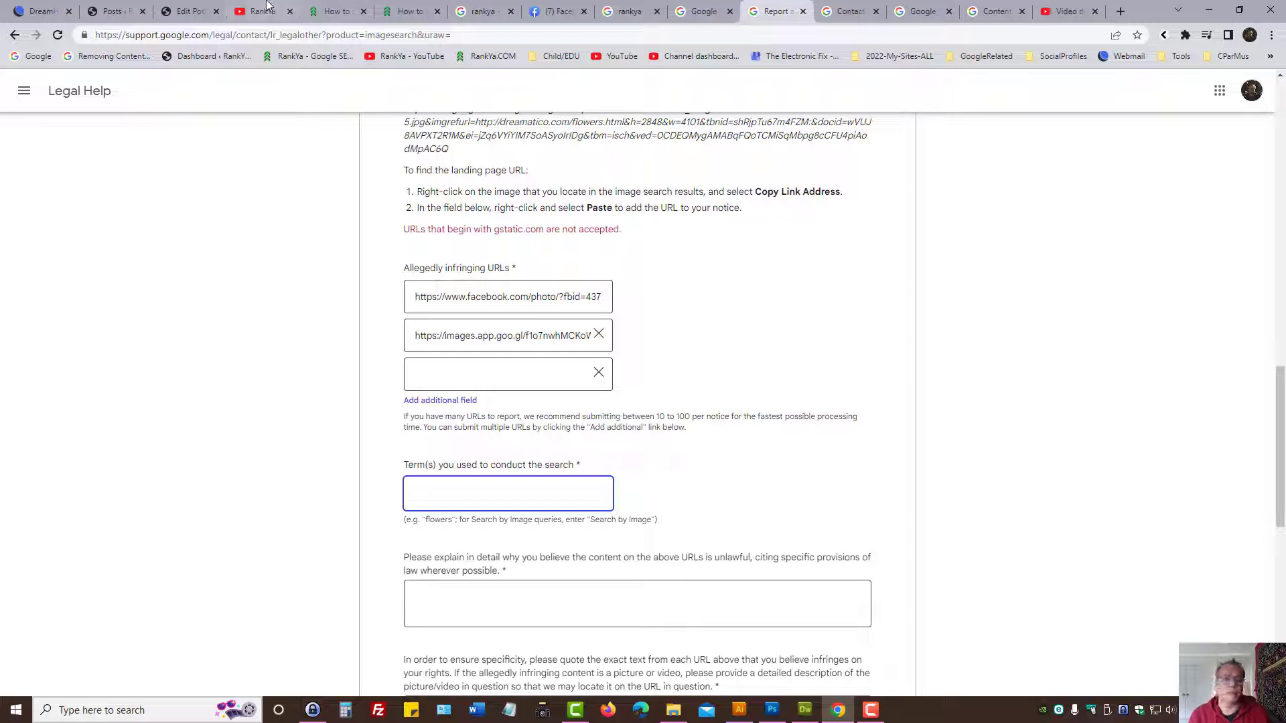
# Step: Skim the RankYa 'How to Remove an Image from Google' post, then finish on RankYa's YouTube channel home page
pyautogui.click(343, 6)
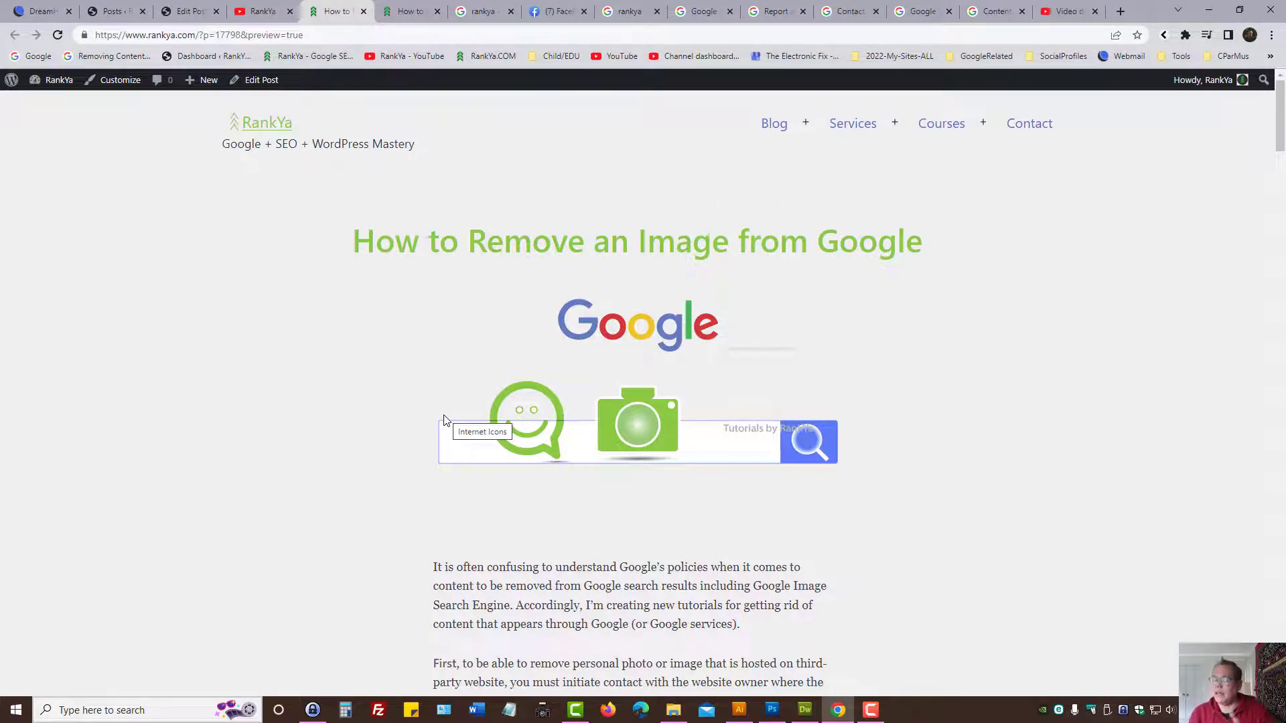
pyautogui.scroll(-3, 439, 419)
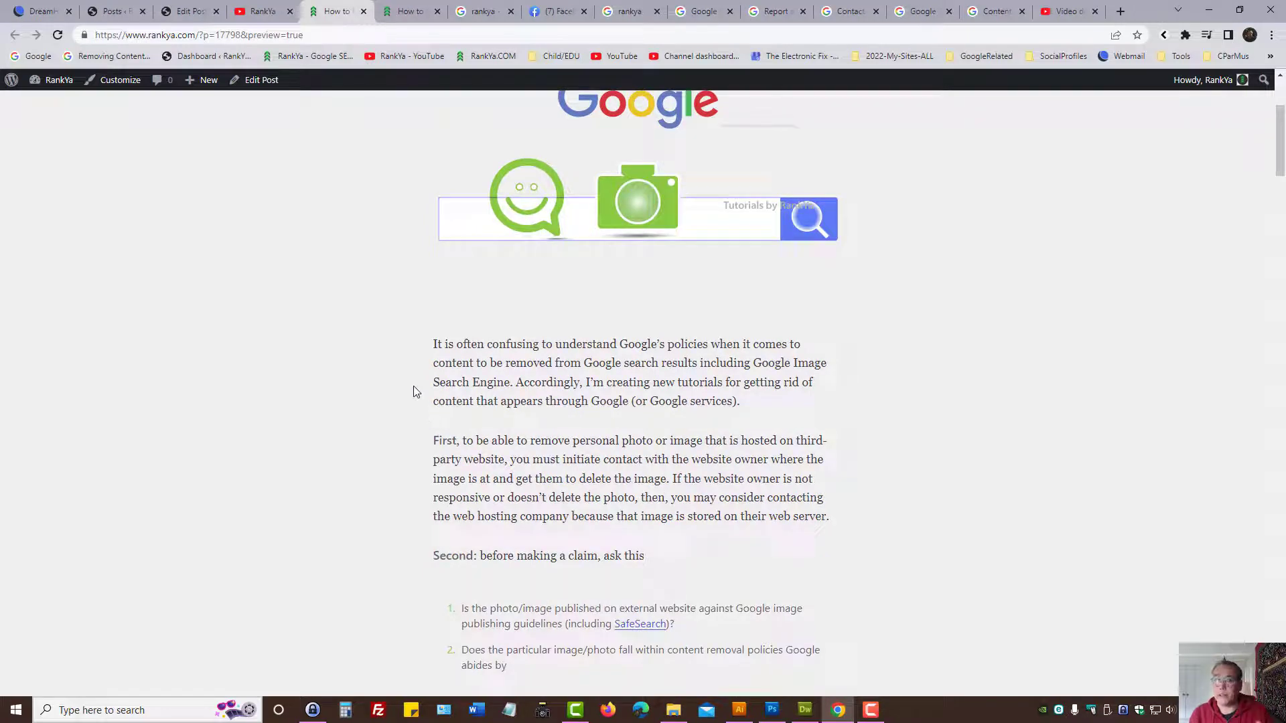
pyautogui.click(262, 11)
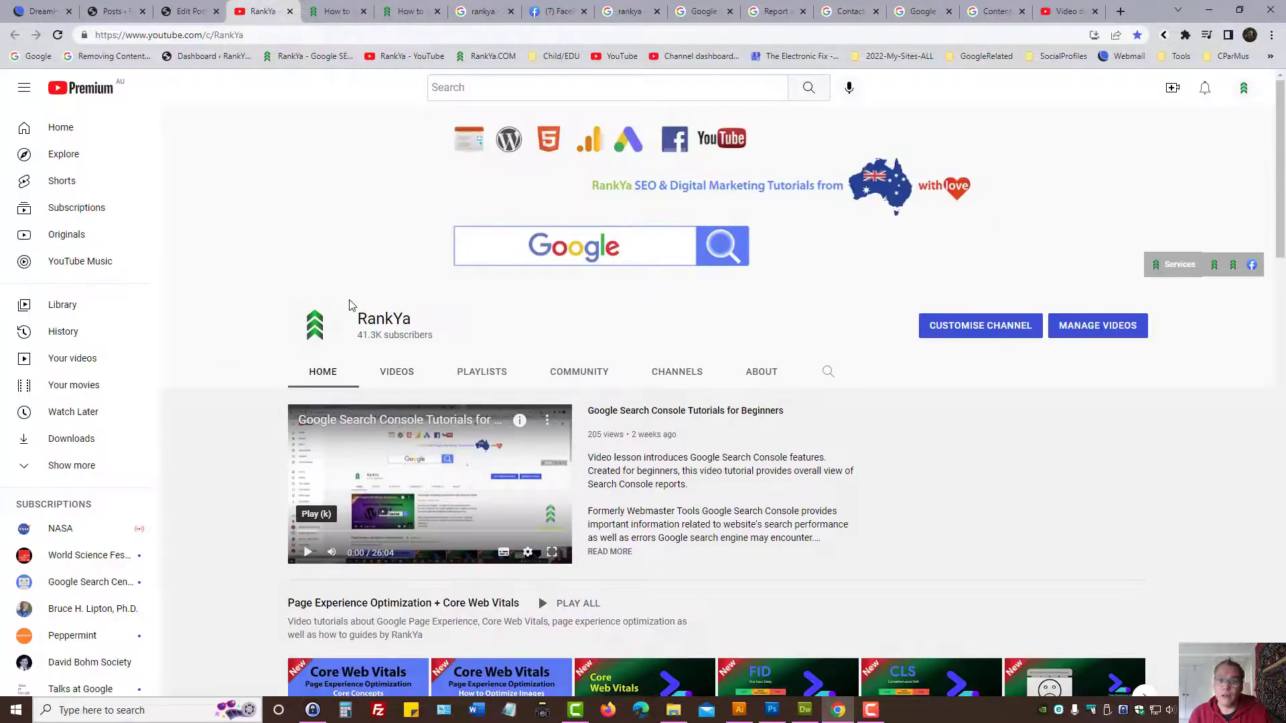
pyautogui.click(340, 10)
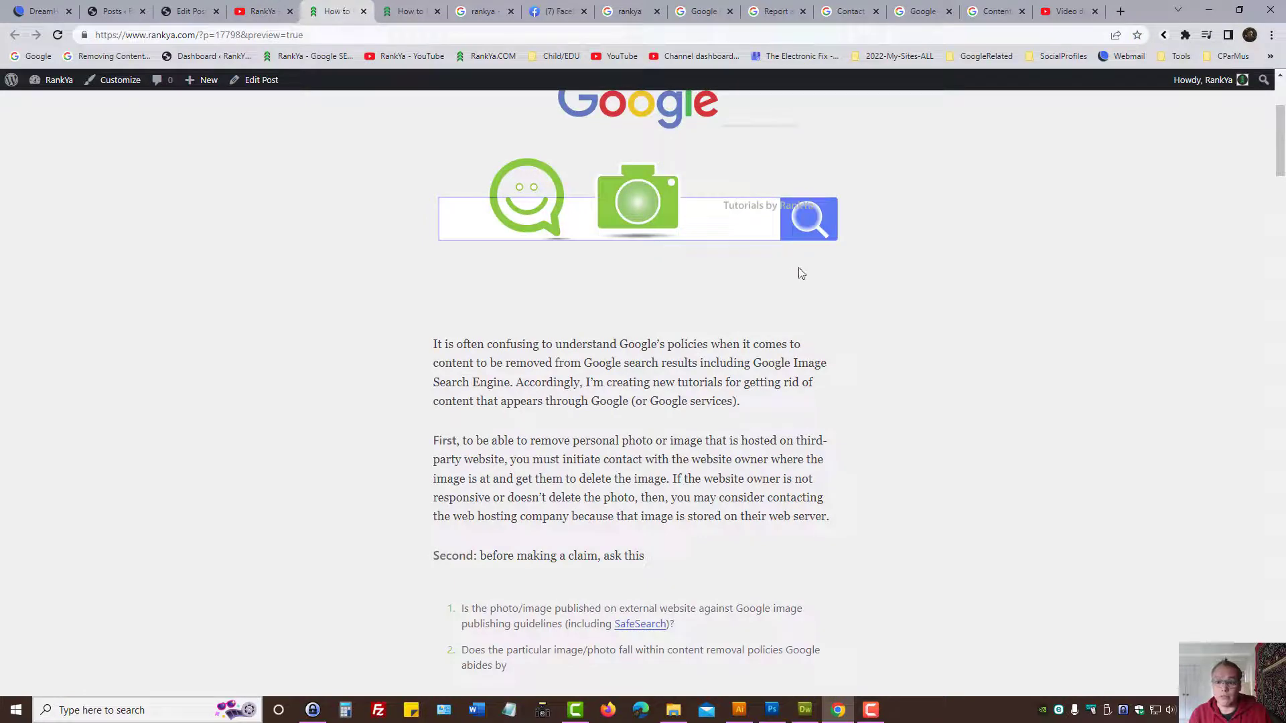
pyautogui.scroll(3, 790, 296)
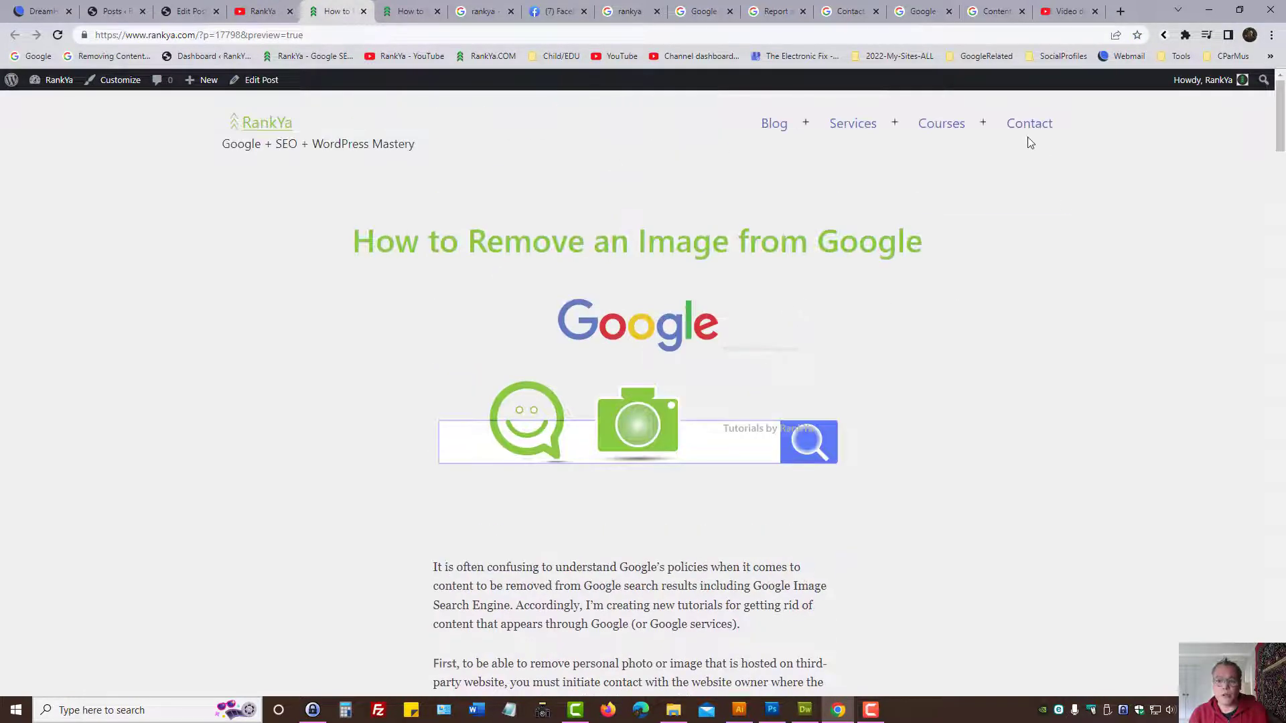
pyautogui.moveTo(925, 123)
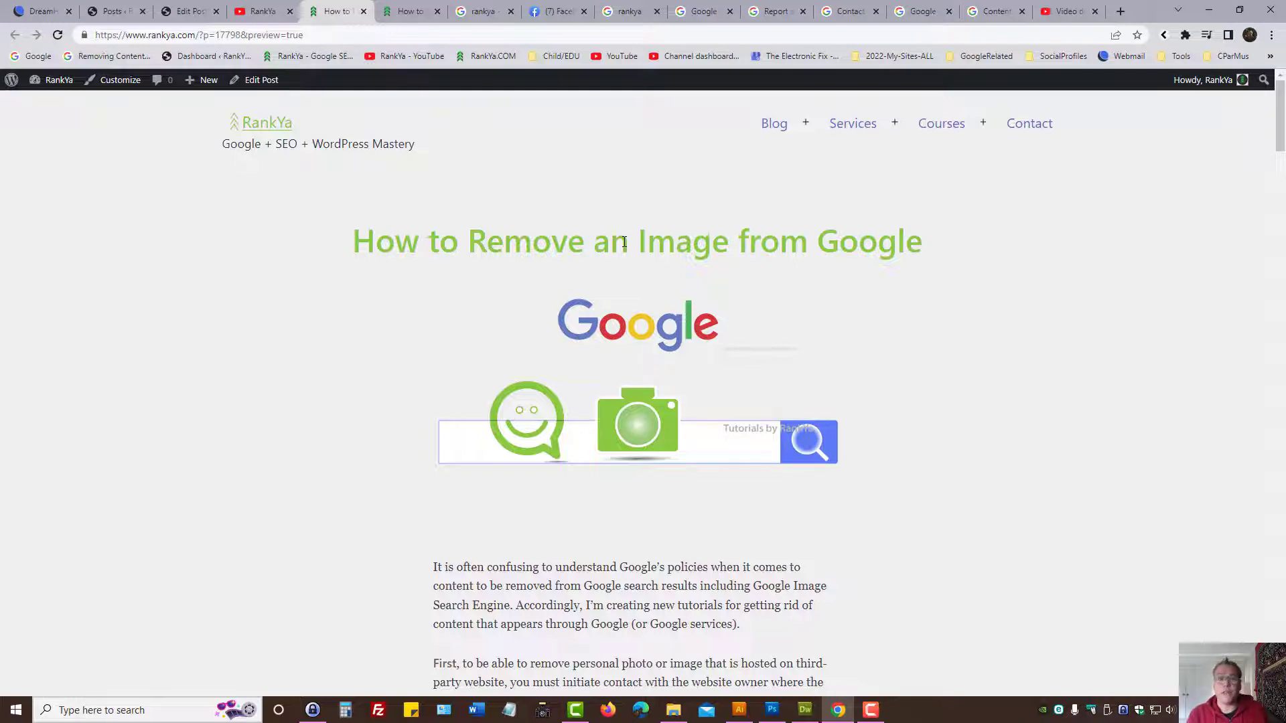
pyautogui.click(271, 9)
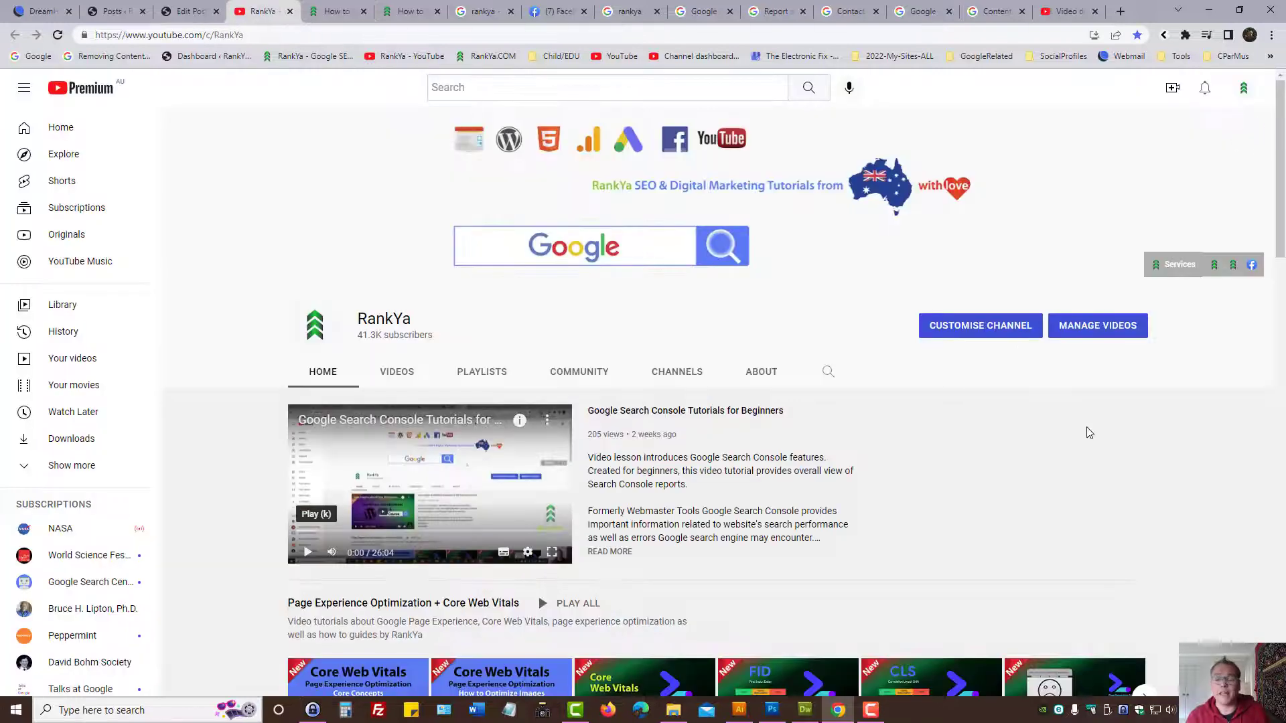